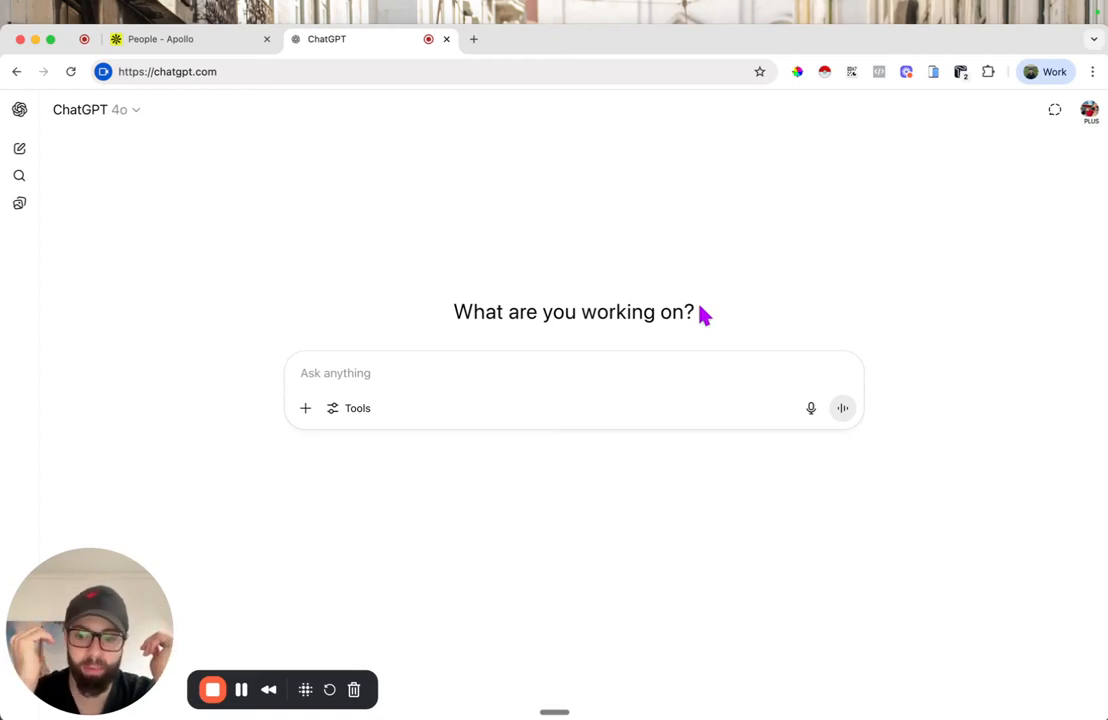
Prompt ChatGPT to identify three random B2B company types, outlining service offering, value proposition, uniqueness and one to two sample client types
click(585, 373)
key(F5)
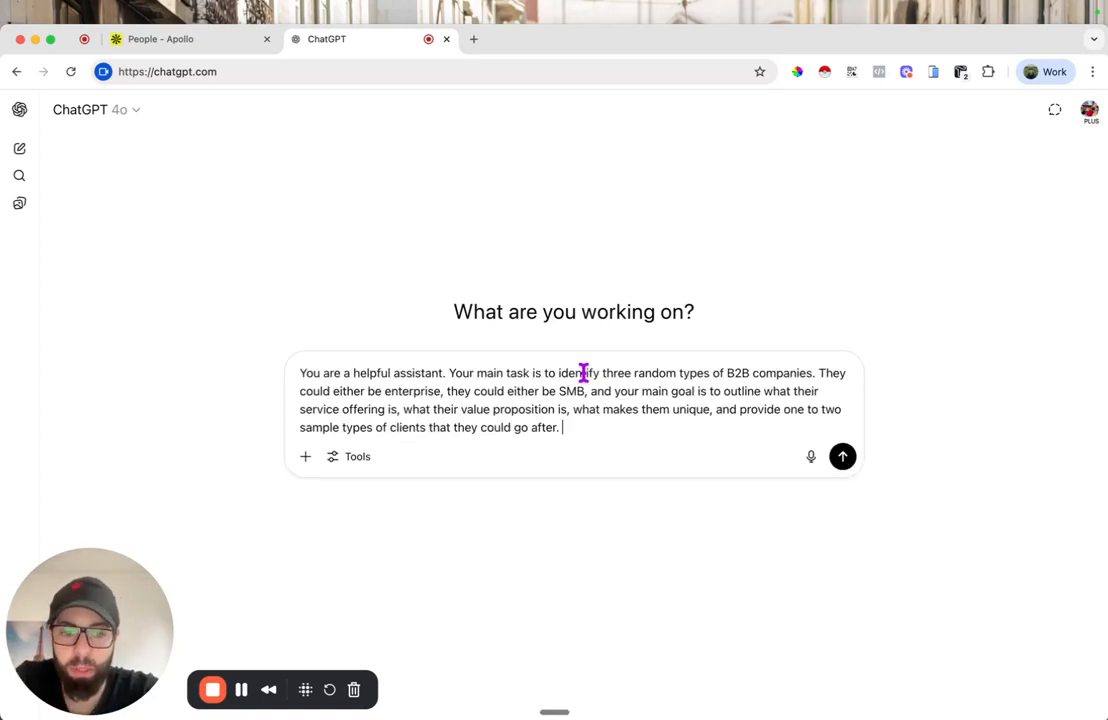
key(Return)
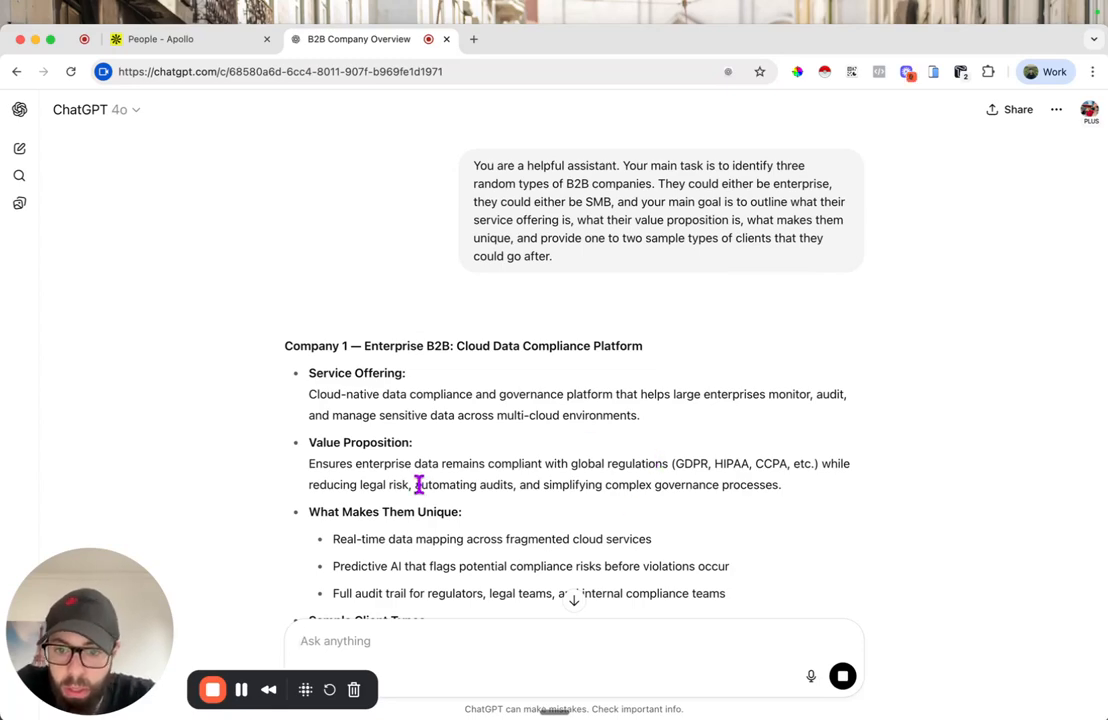
Examine the Cloud Data Compliance Platform company in the response, including its value proposition and sample client types
scroll(448, 447, down, 1)
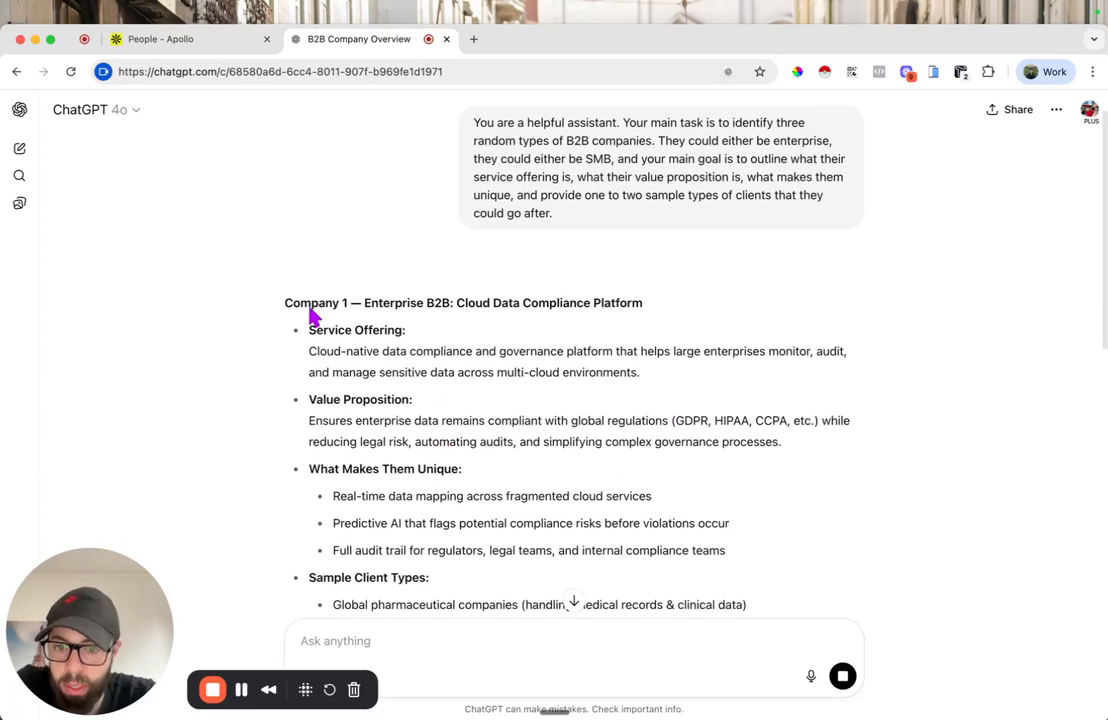
drag(284, 303, 636, 302)
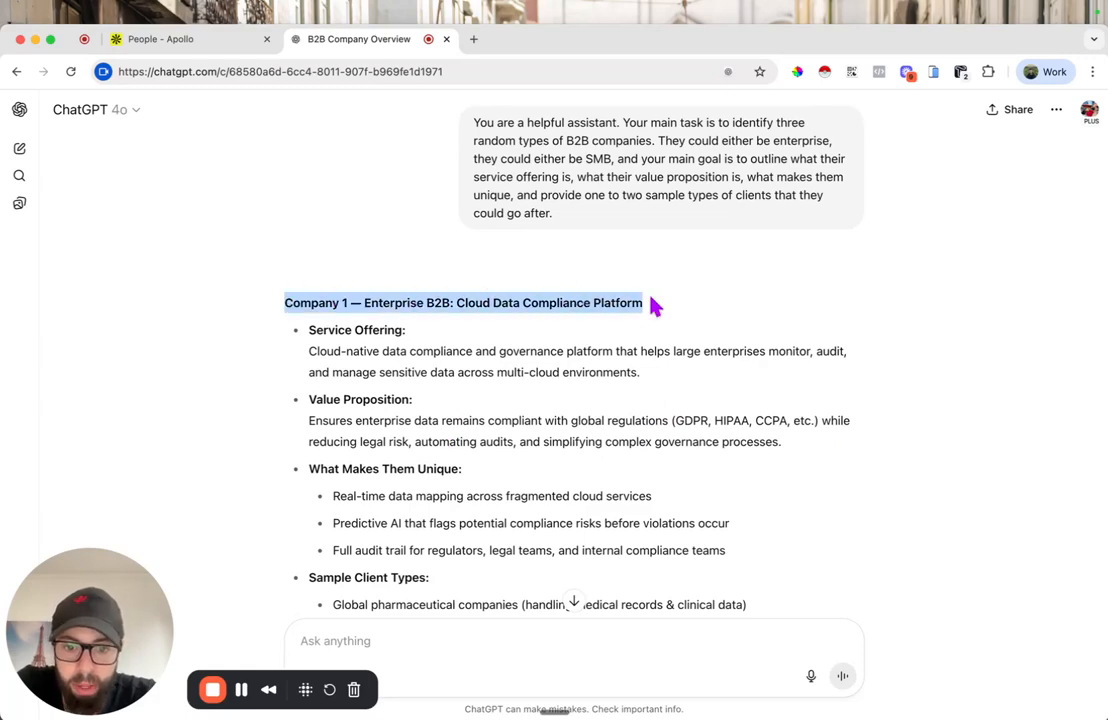
double_click(730, 421)
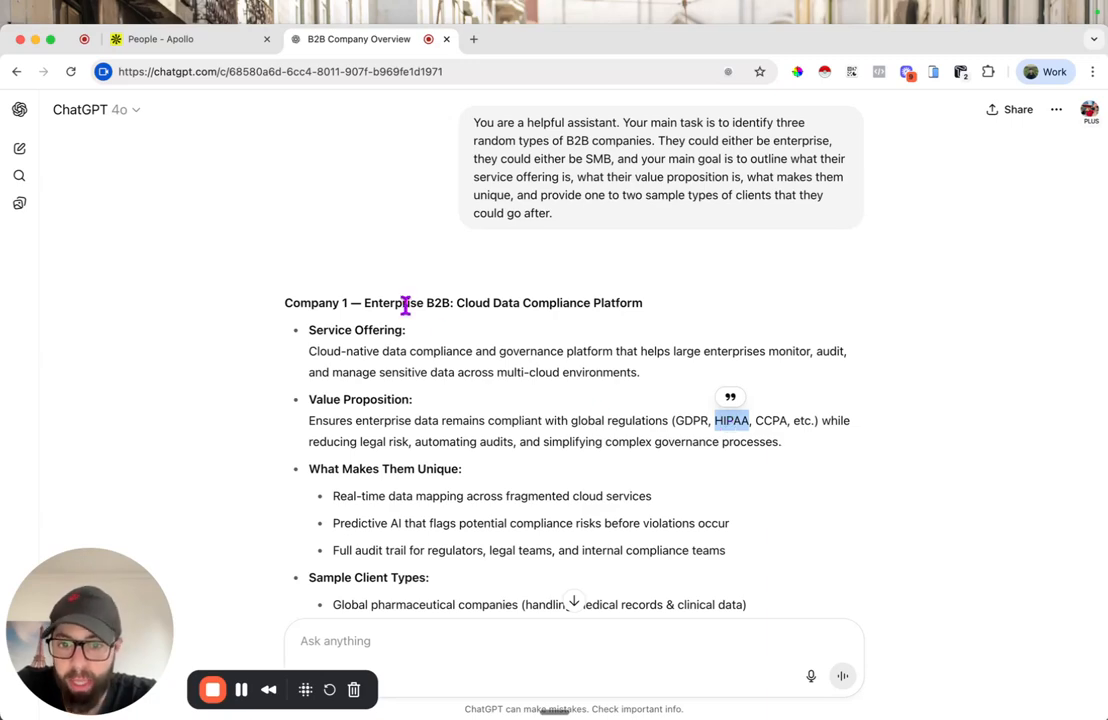
drag(364, 302, 450, 302)
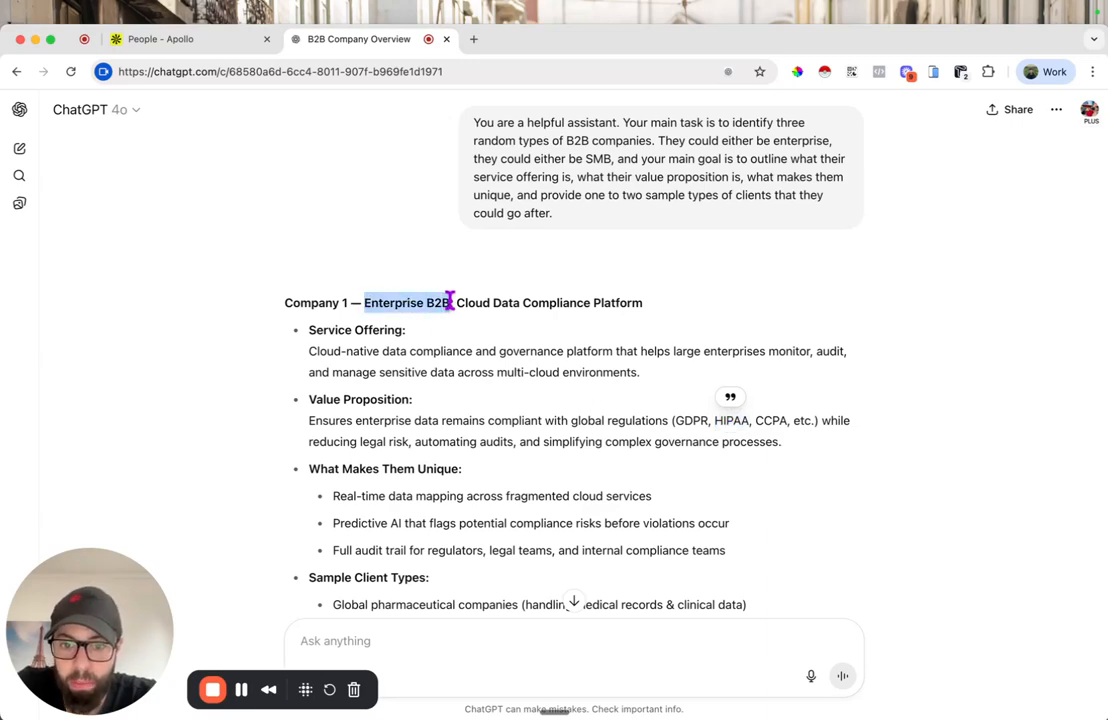
scroll(487, 441, down, 2)
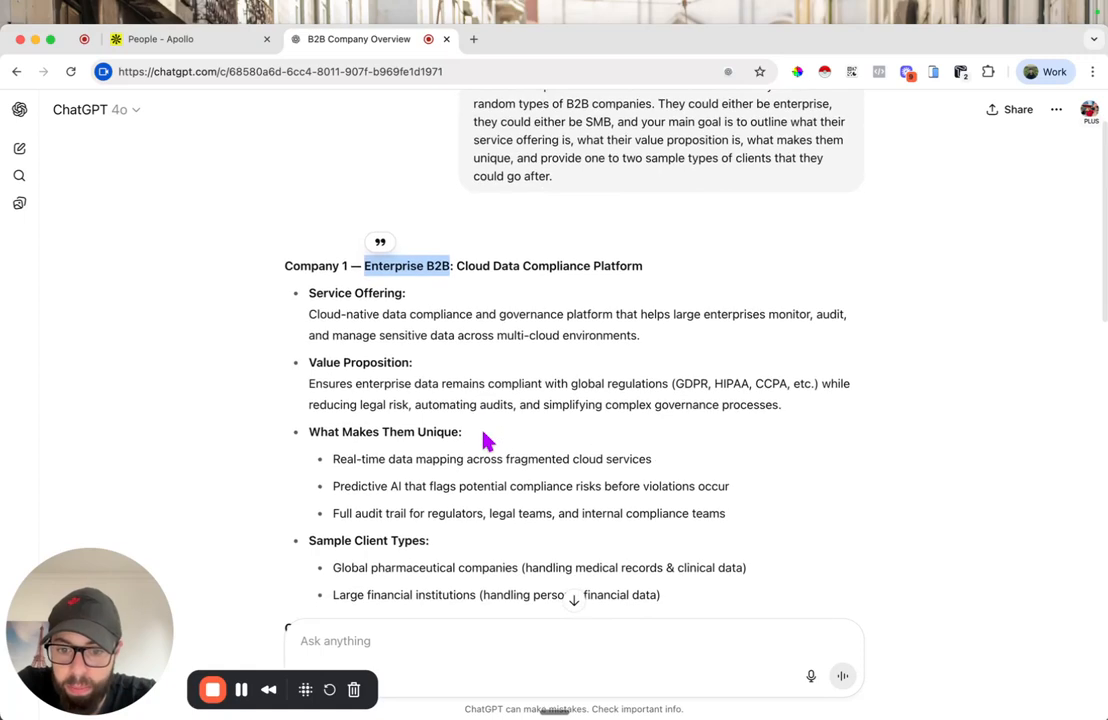
drag(332, 567, 519, 567)
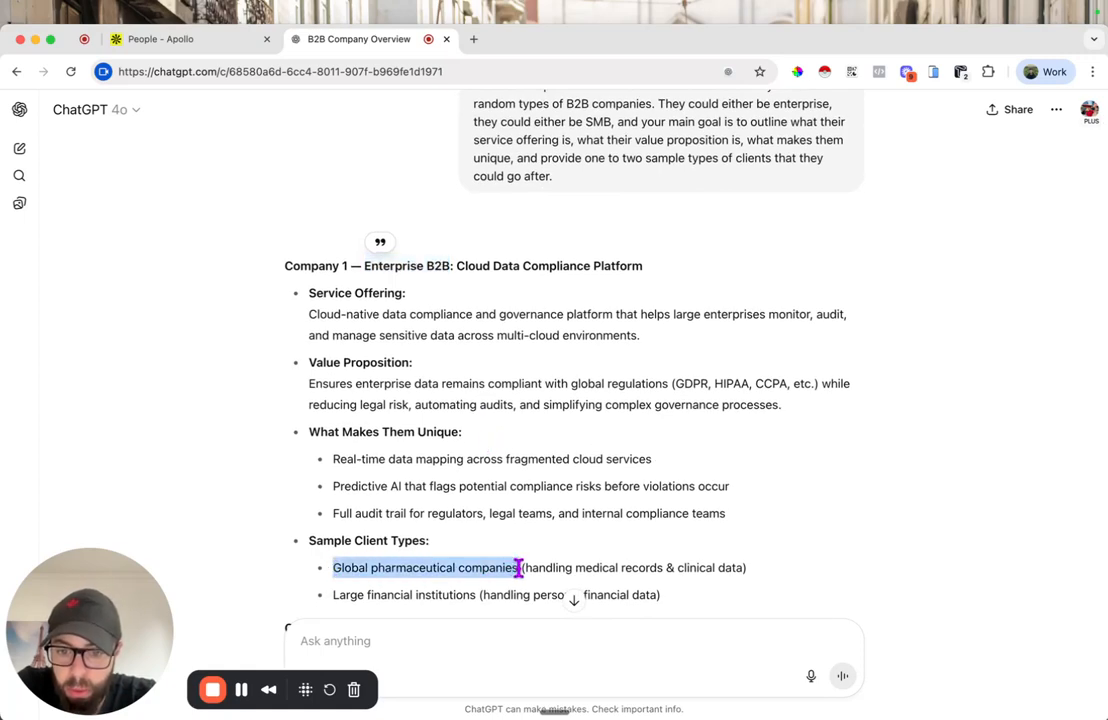
drag(332, 595, 478, 594)
scroll(596, 491, down, 3)
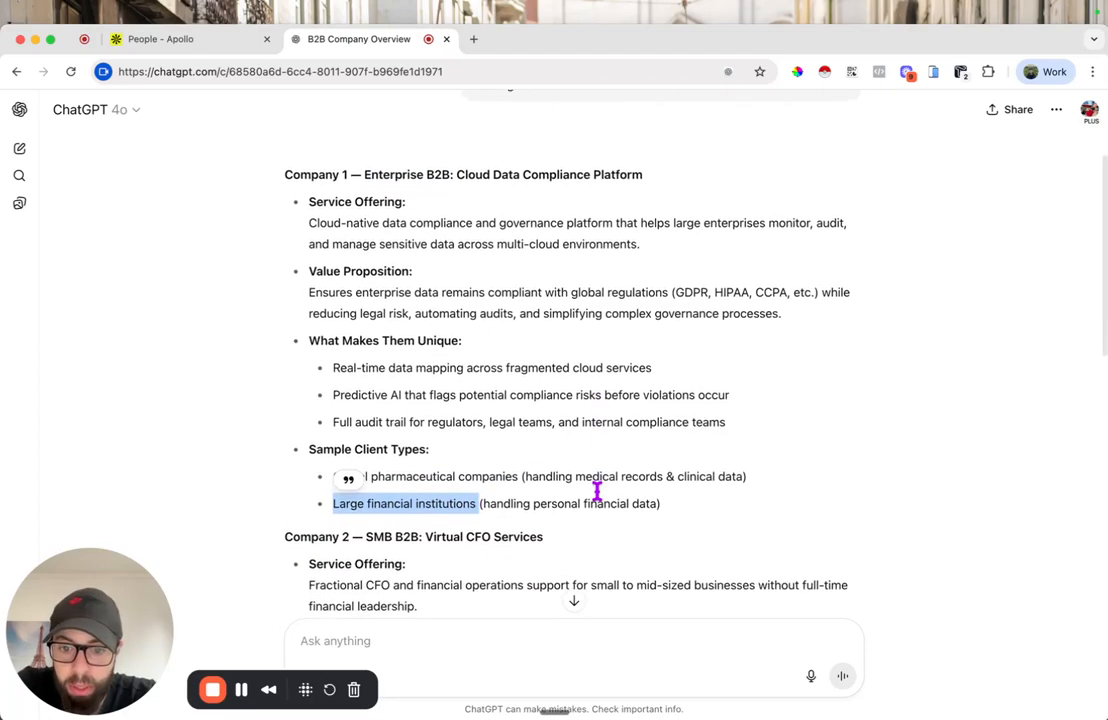
Read the service offerings of the Virtual CFO Services and Industrial Equipment Marketplace companies in the response
scroll(598, 502, down, 2)
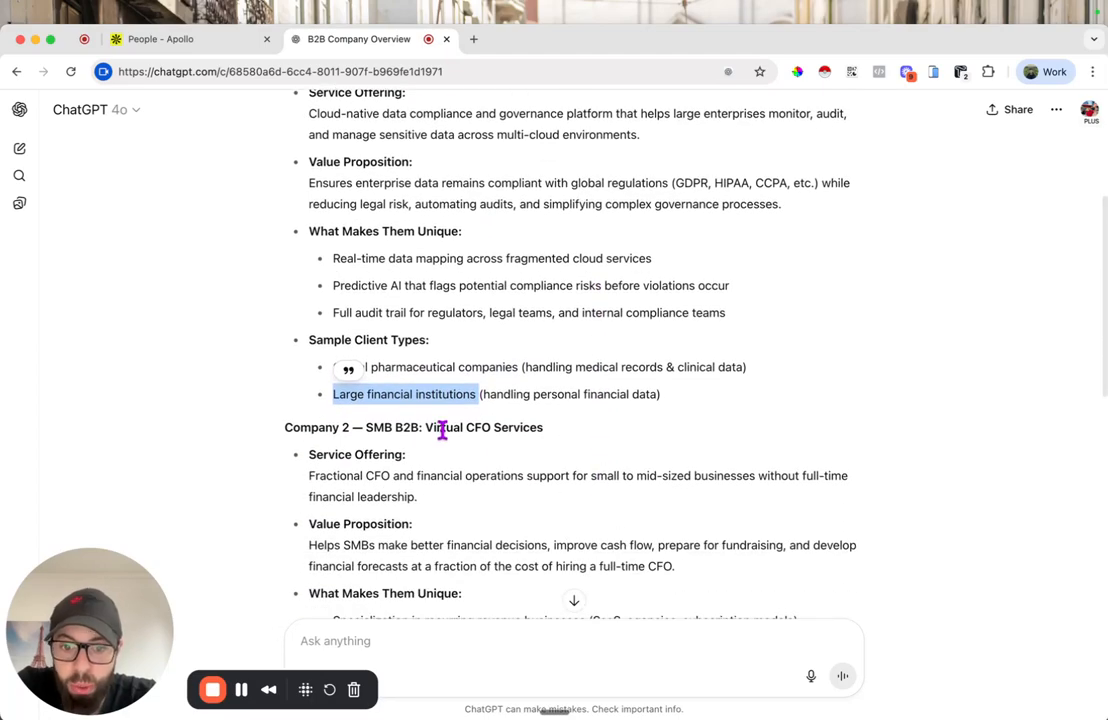
drag(426, 427, 564, 435)
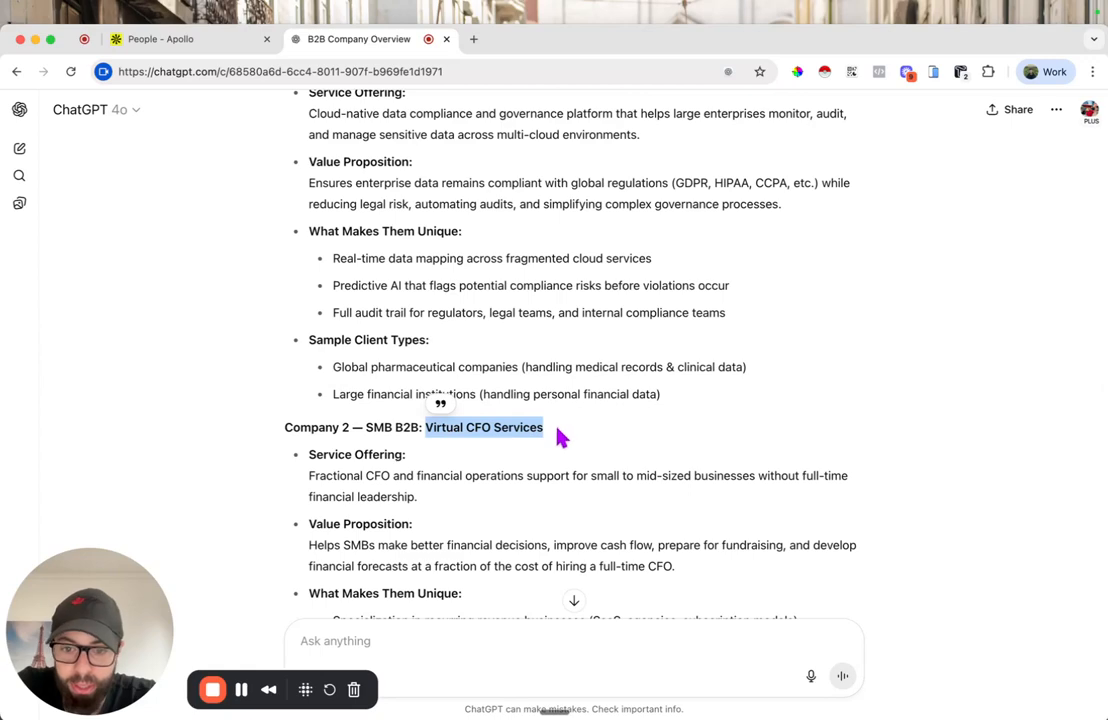
scroll(561, 437, down, 2)
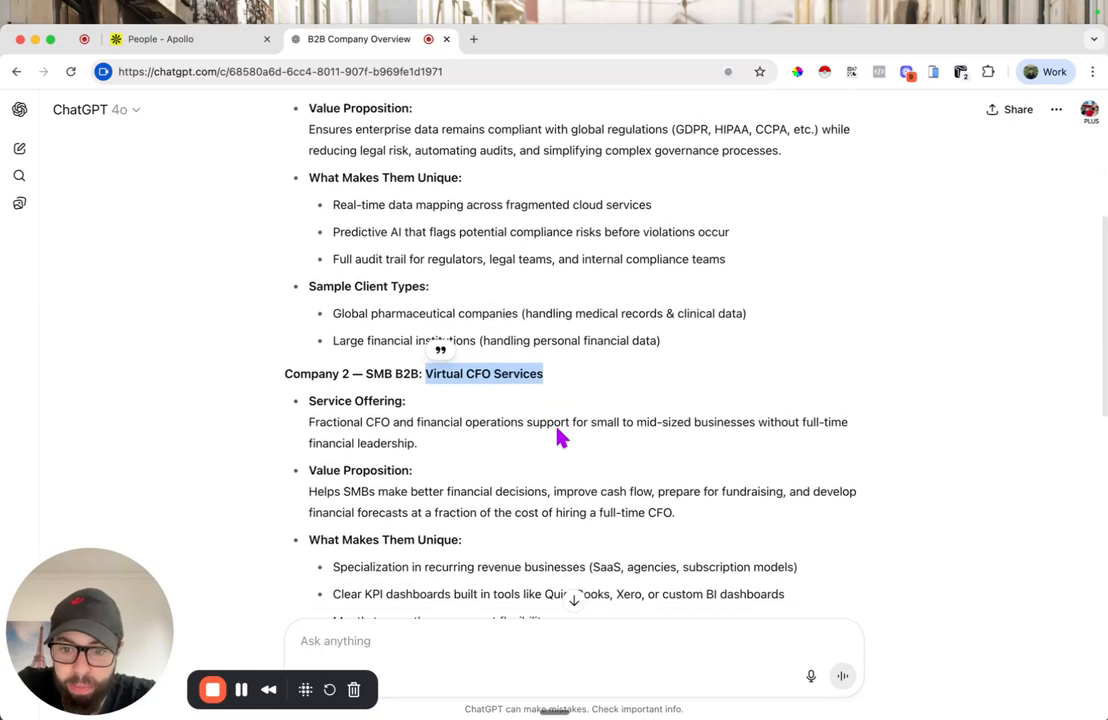
drag(310, 386, 756, 386)
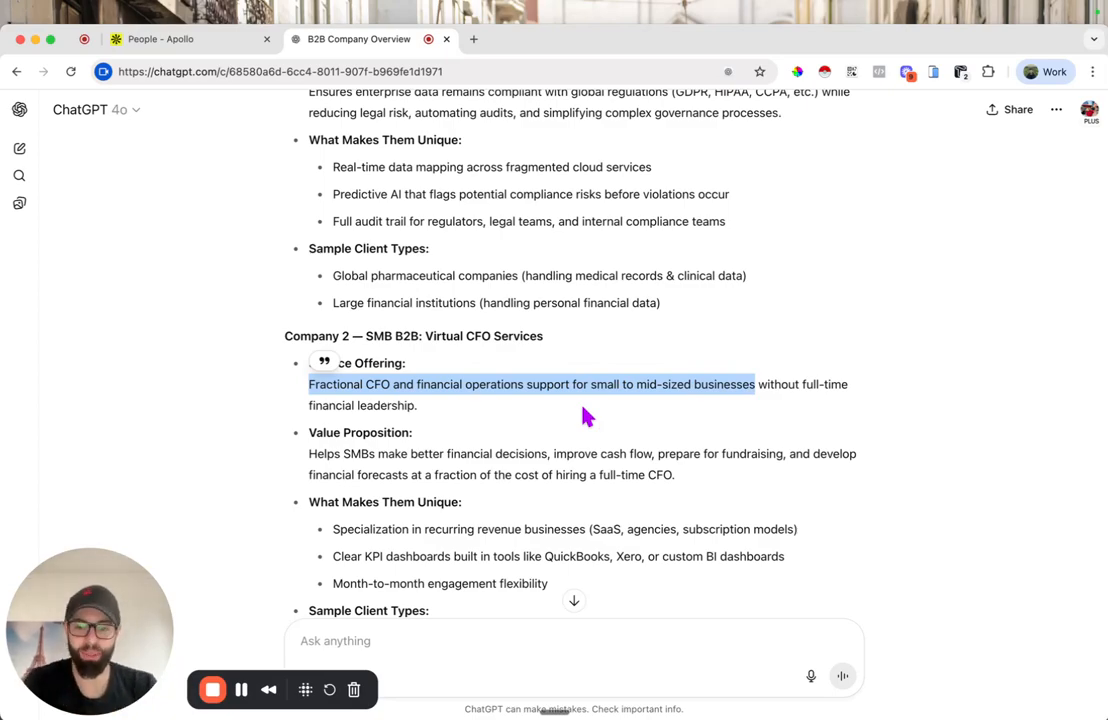
scroll(587, 416, down, 5)
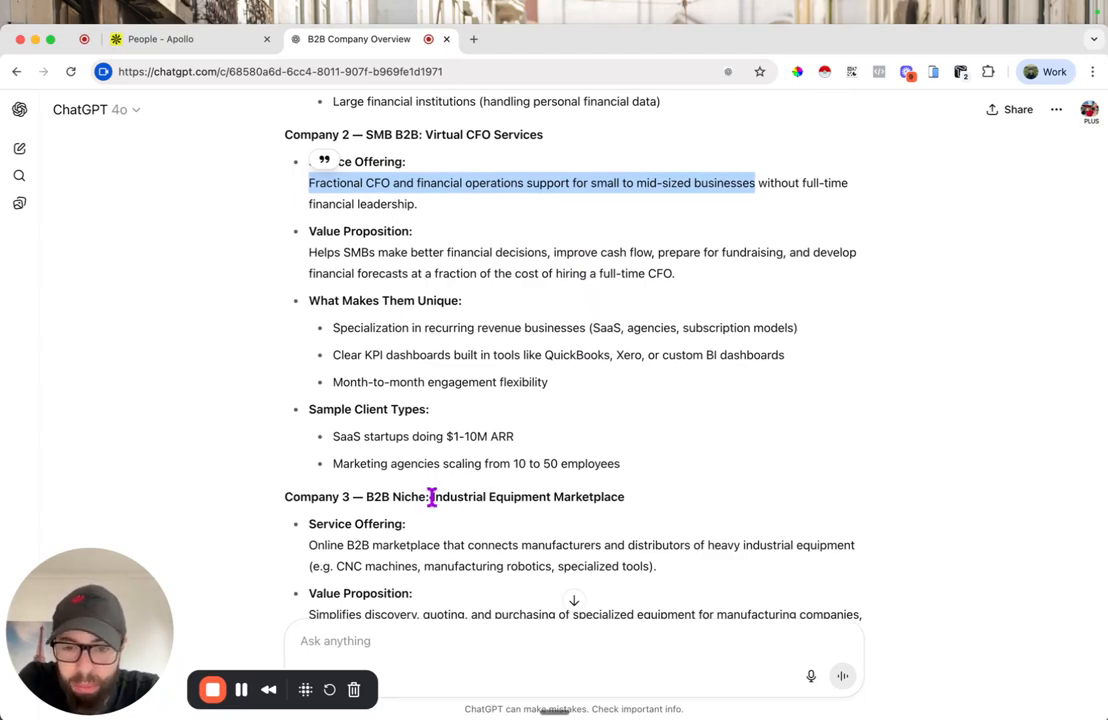
drag(308, 547, 706, 570)
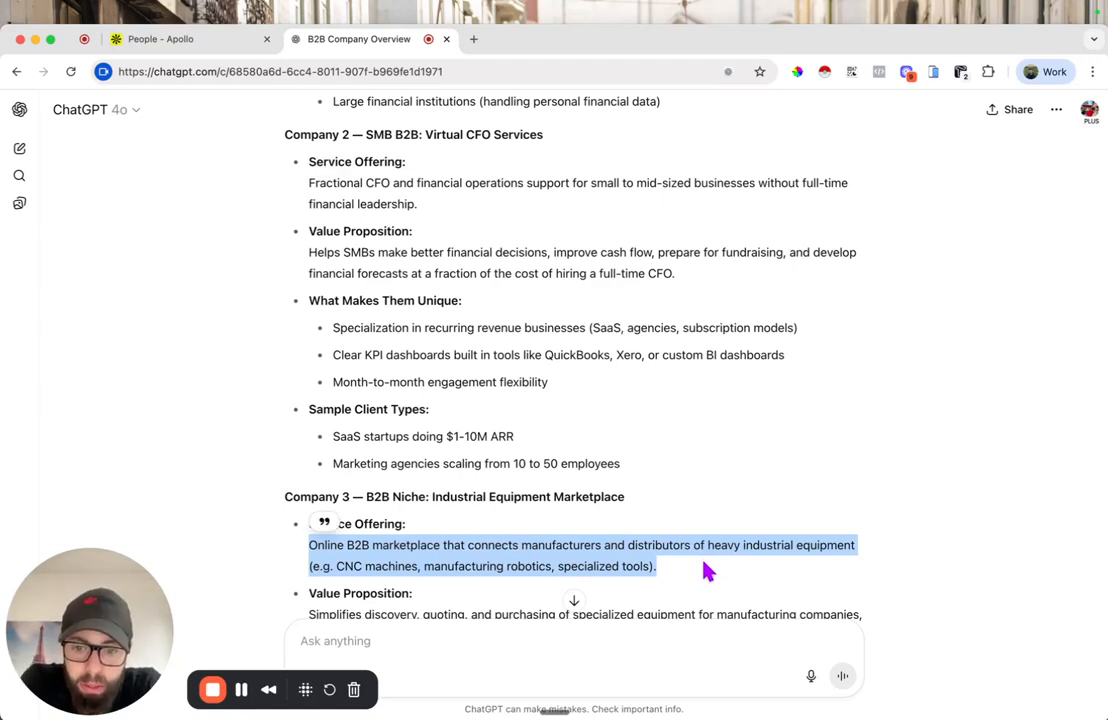
scroll(706, 570, down, 5)
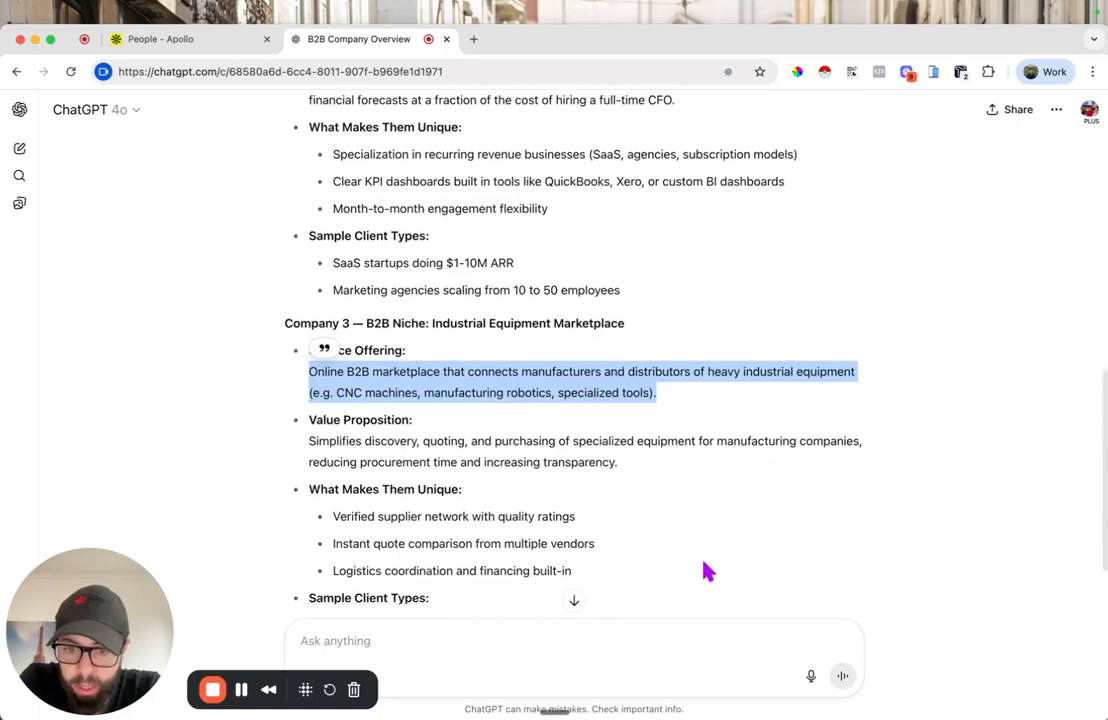
Review what makes the Virtual CFO Services company unique and which sample client types it targets
scroll(705, 571, up, 8)
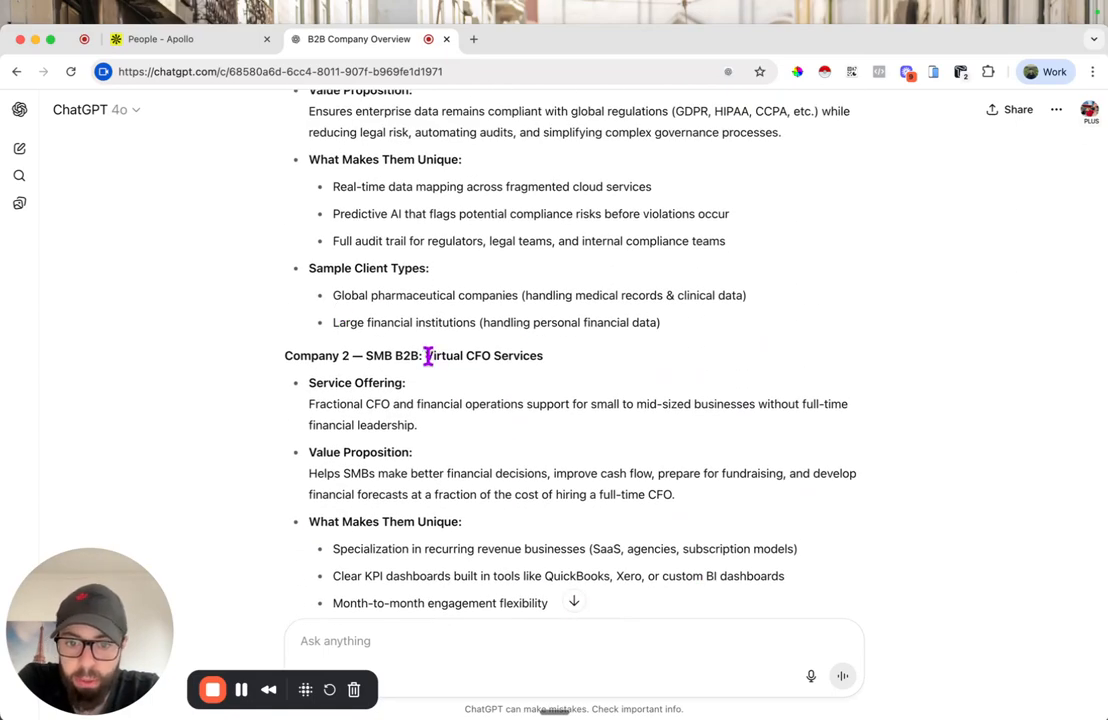
drag(427, 356, 590, 360)
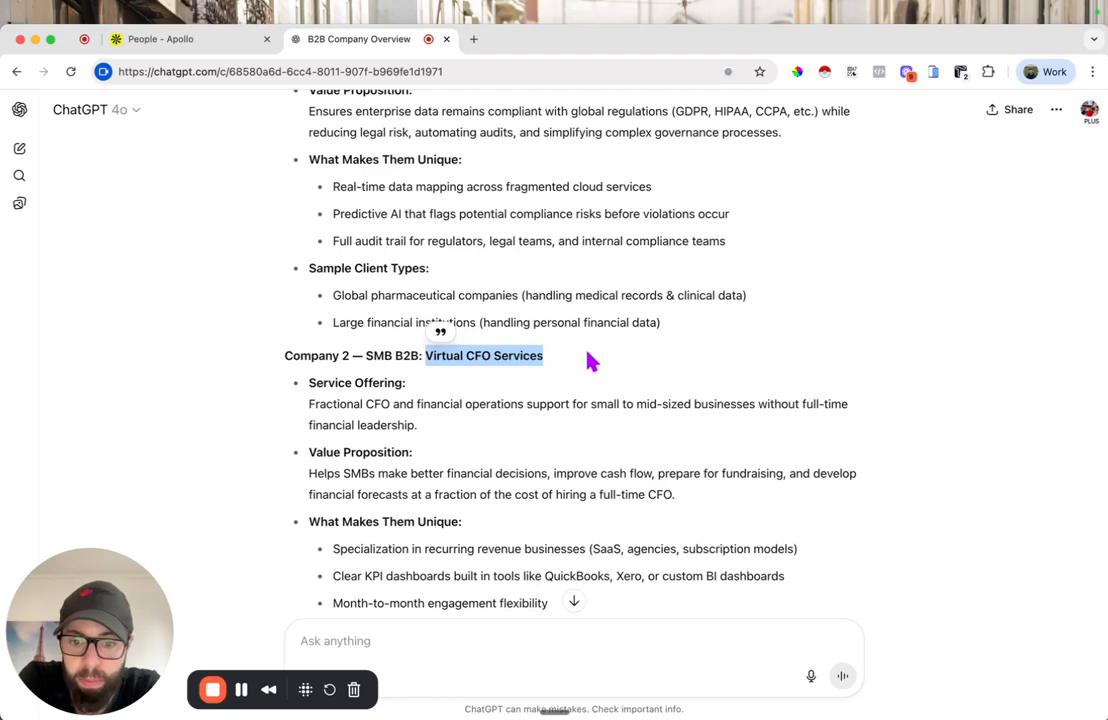
scroll(592, 362, down, 3)
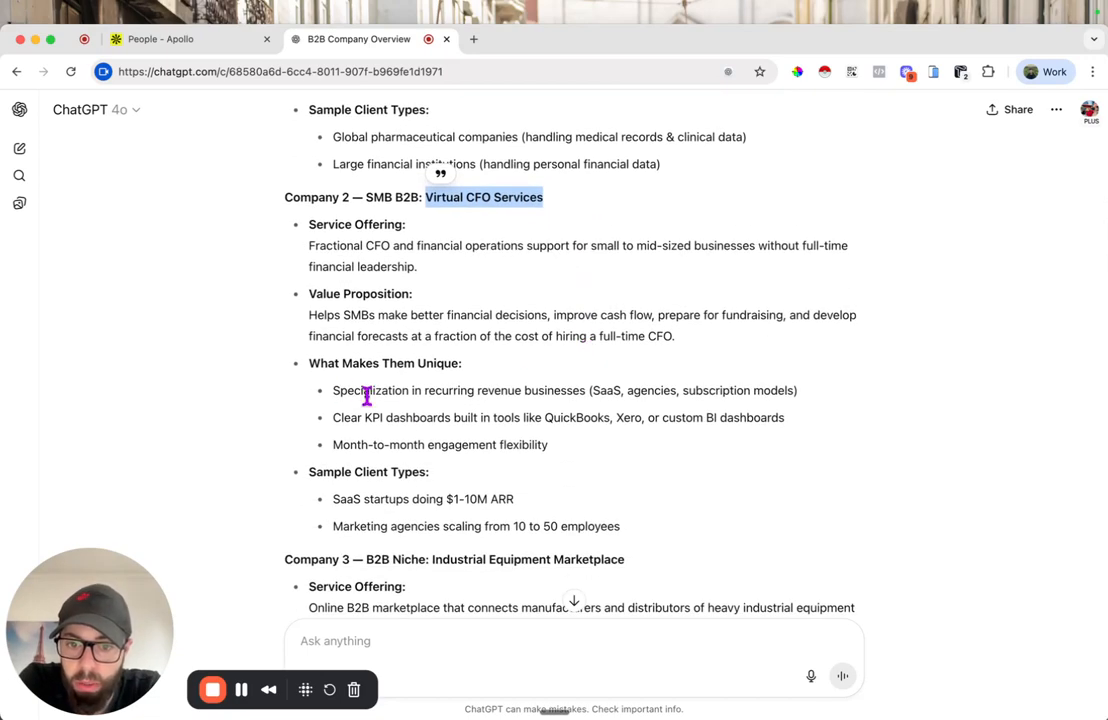
drag(424, 391, 590, 389)
click(665, 389)
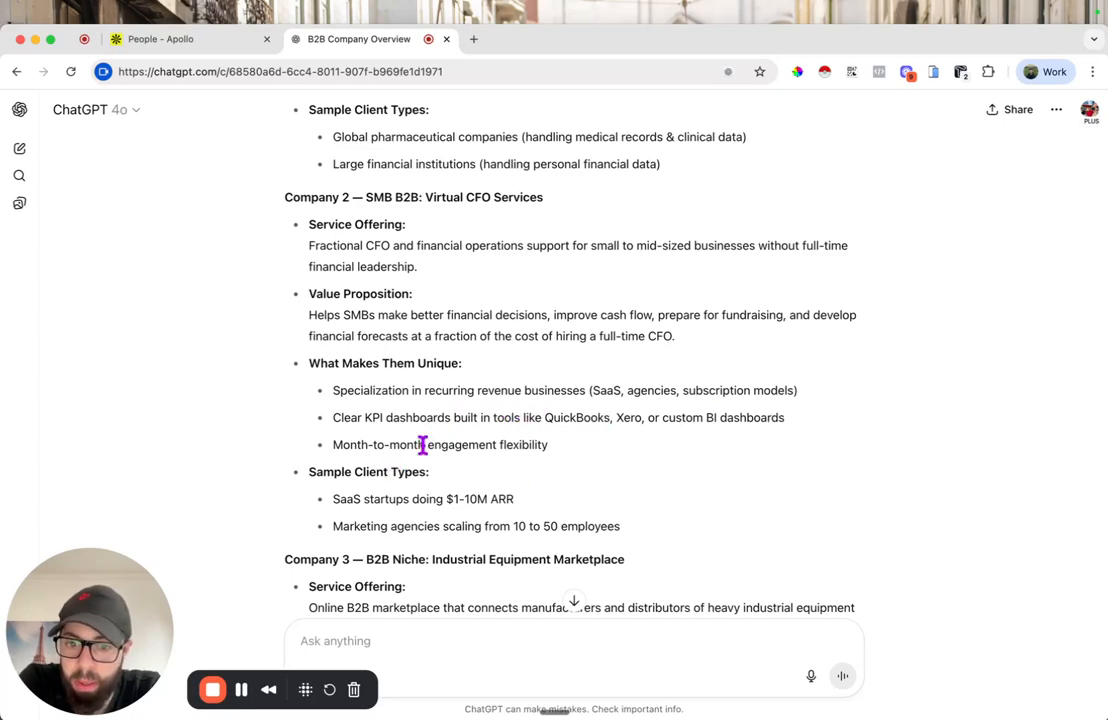
scroll(430, 498, down, 1)
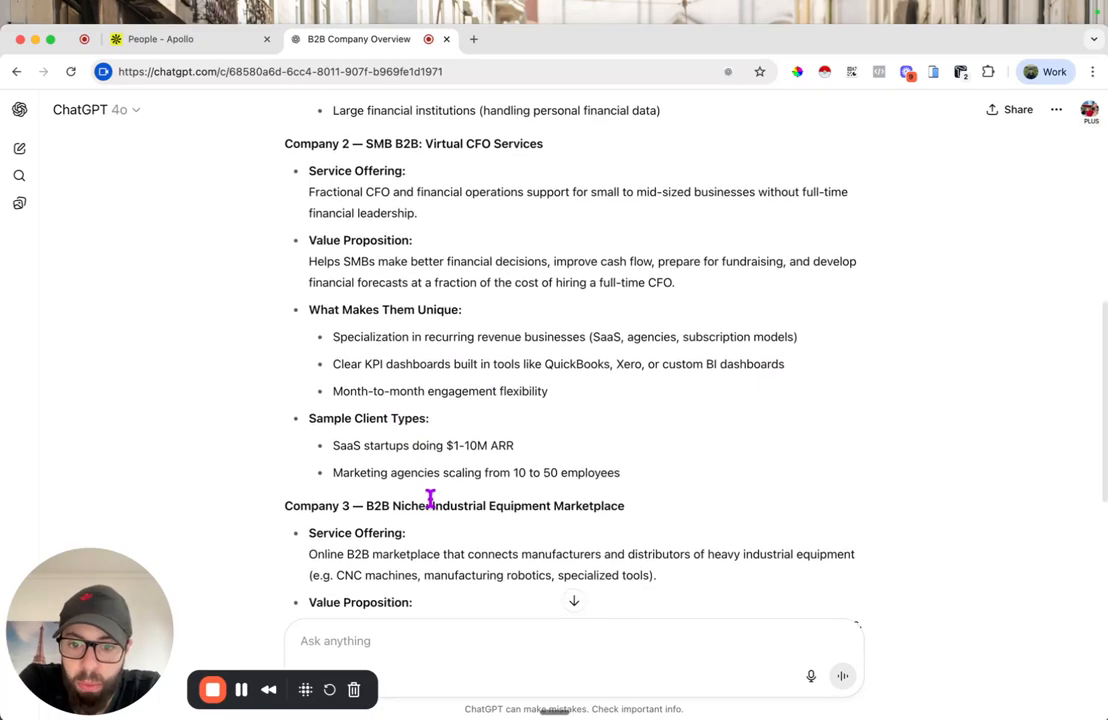
scroll(450, 361, up, 5)
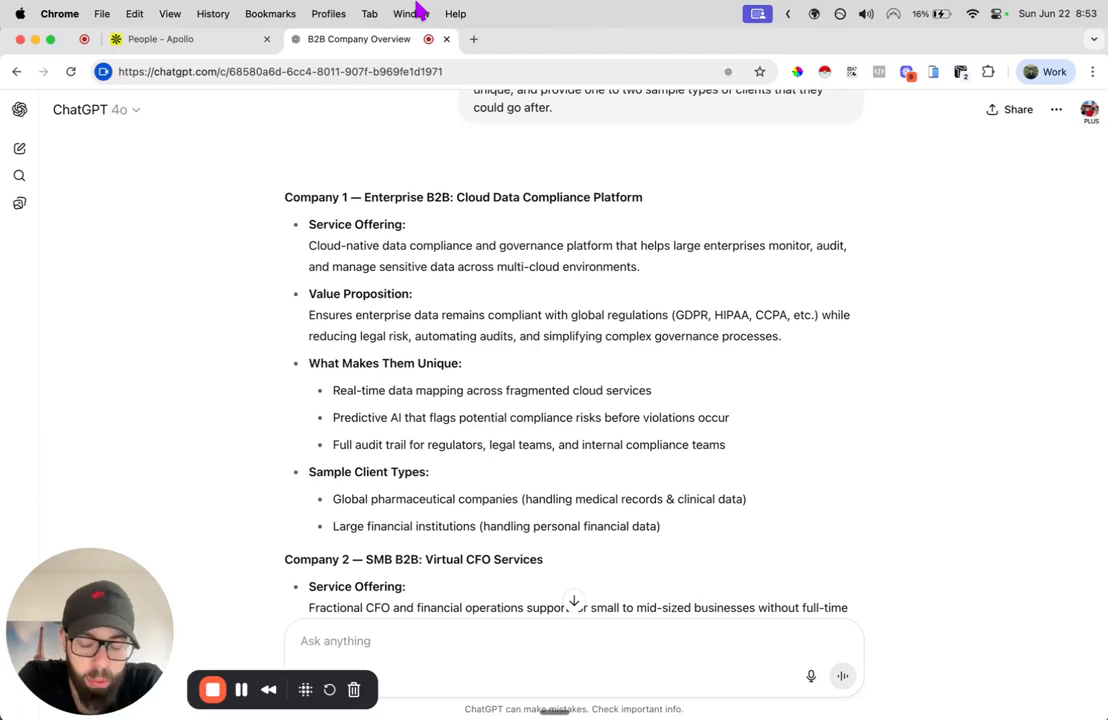
Look over the people search filters in Apollo, and recheck the Virtual CFO Services profile in ChatGPT
click(166, 47)
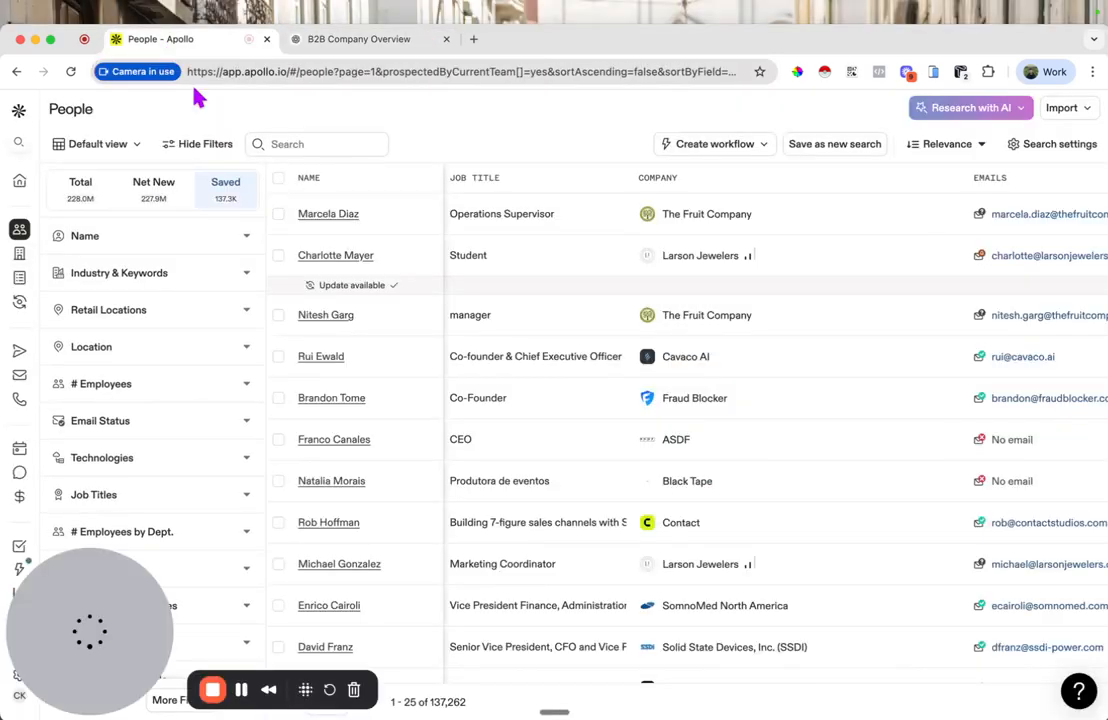
drag(92, 606, 972, 575)
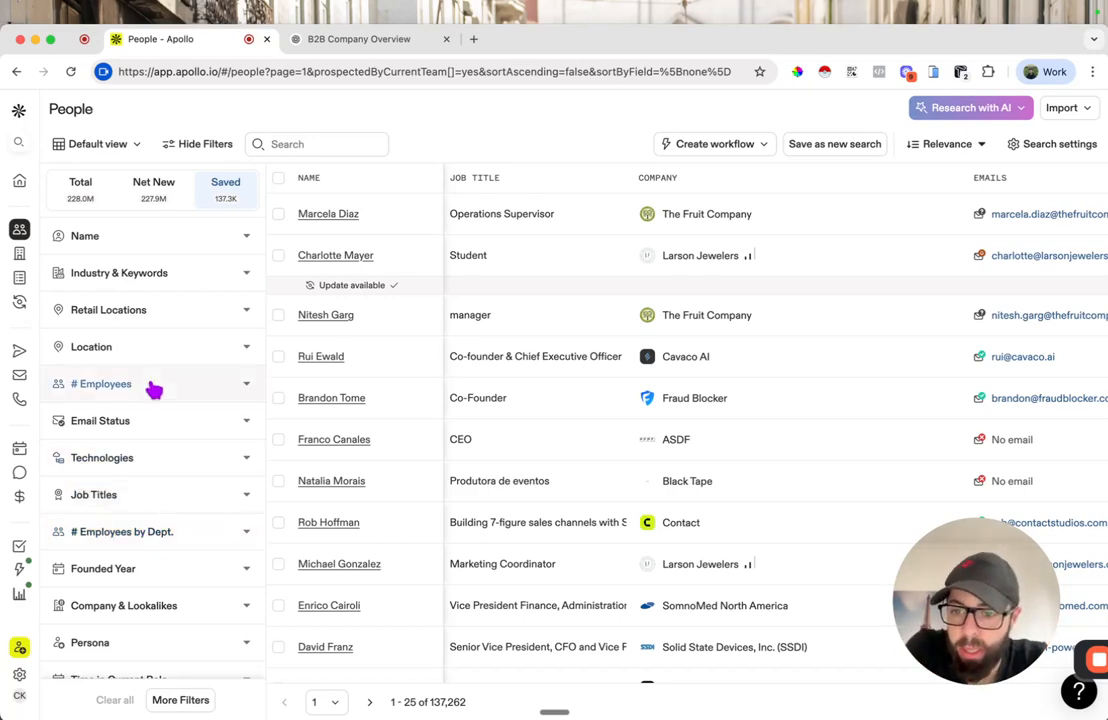
click(382, 42)
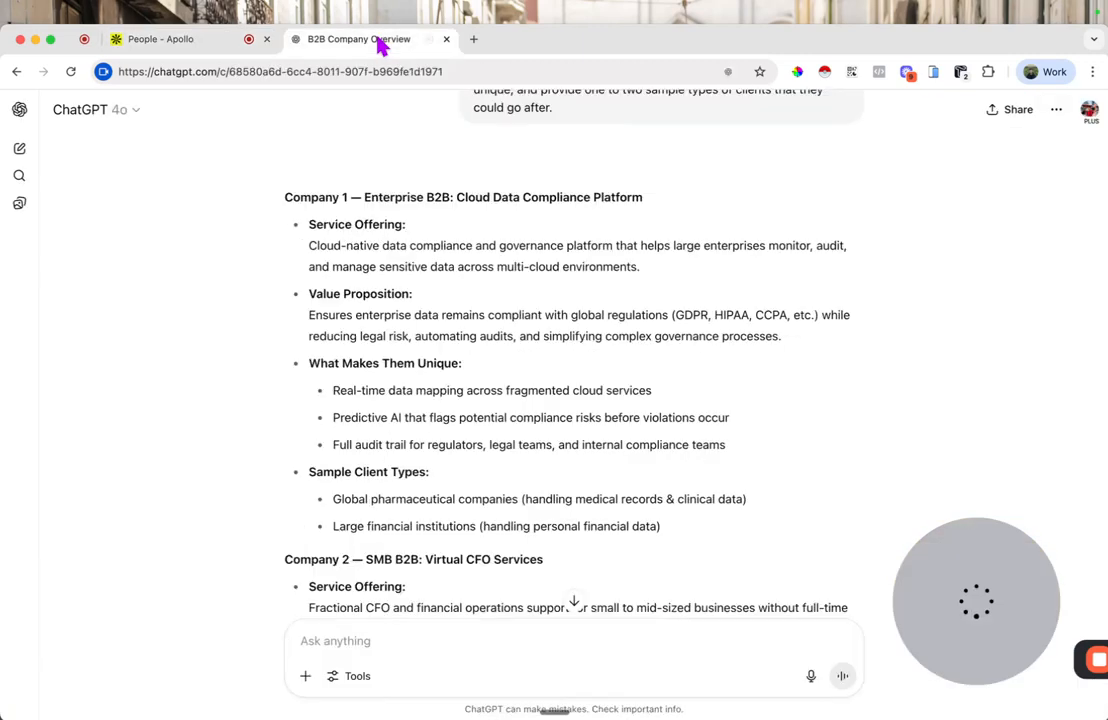
scroll(415, 316, down, 5)
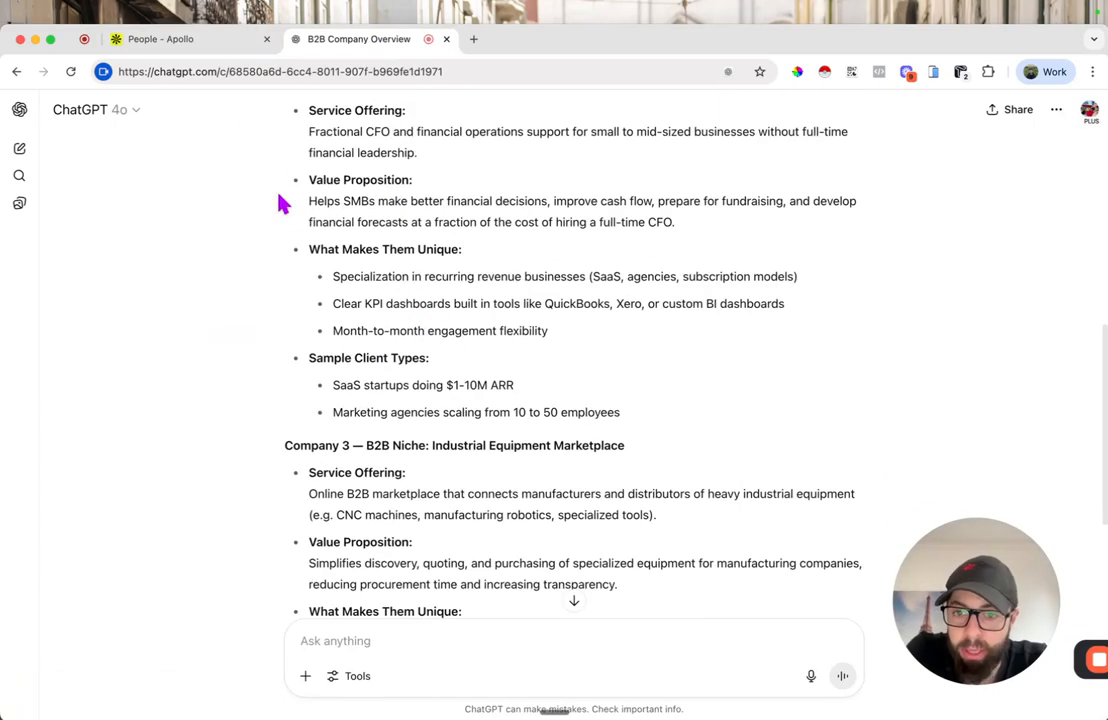
Switch to Apollo and filter the people search by an account HQ location of United States
click(198, 40)
click(193, 346)
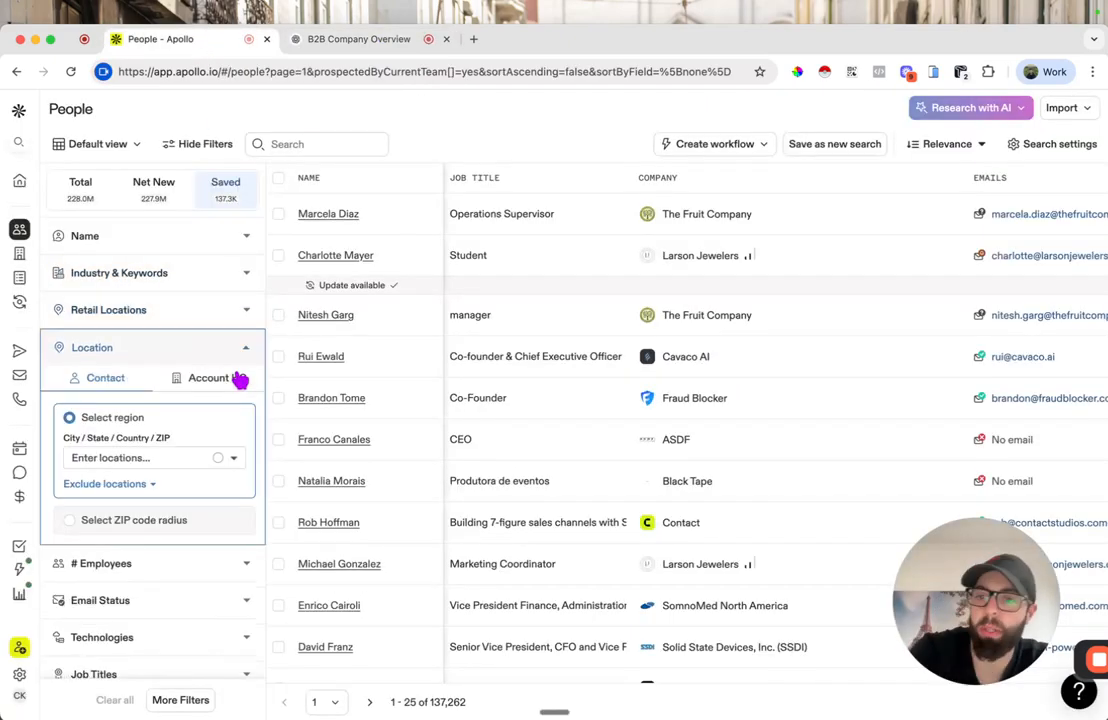
click(157, 457)
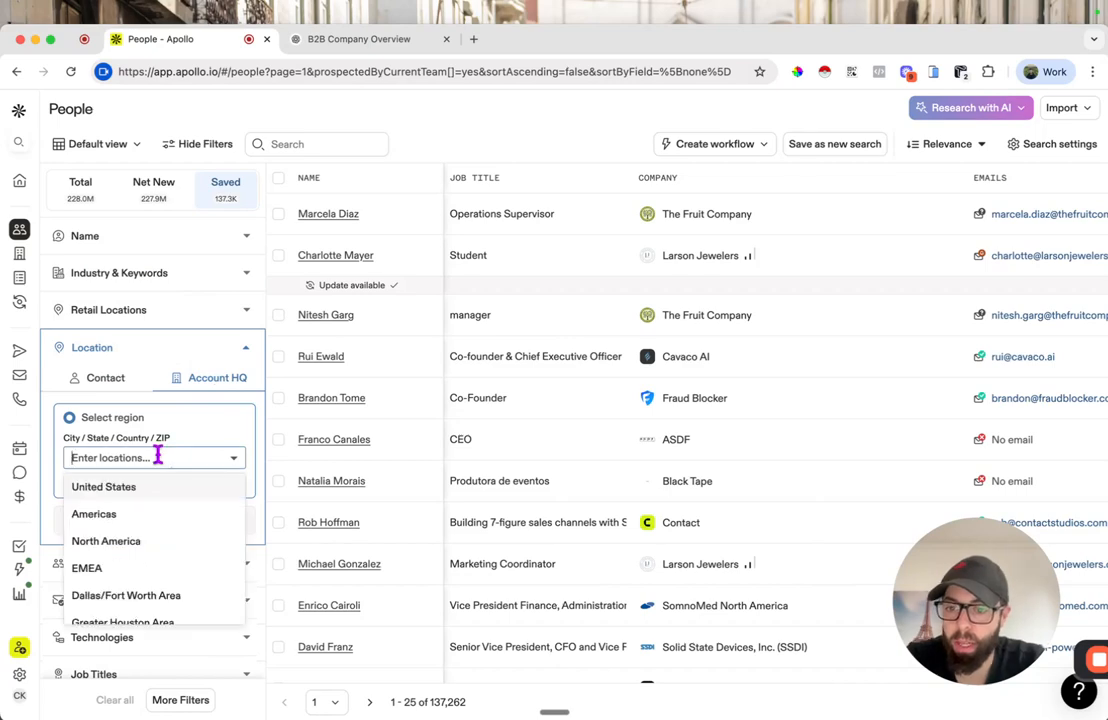
text(uni)
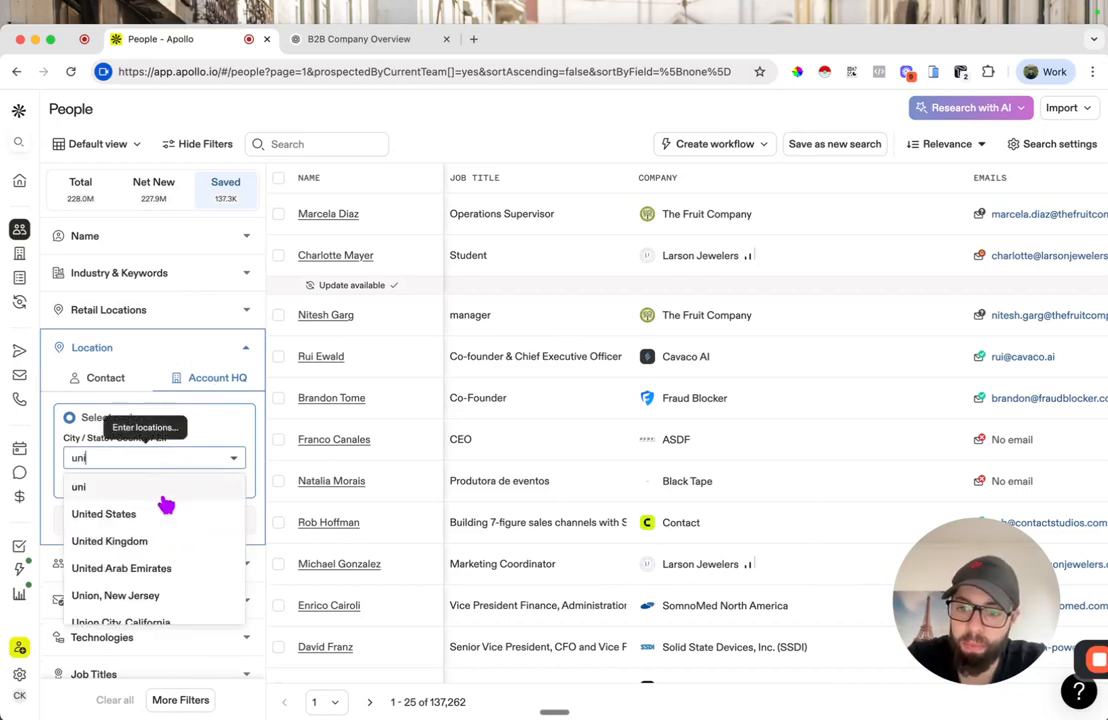
click(166, 514)
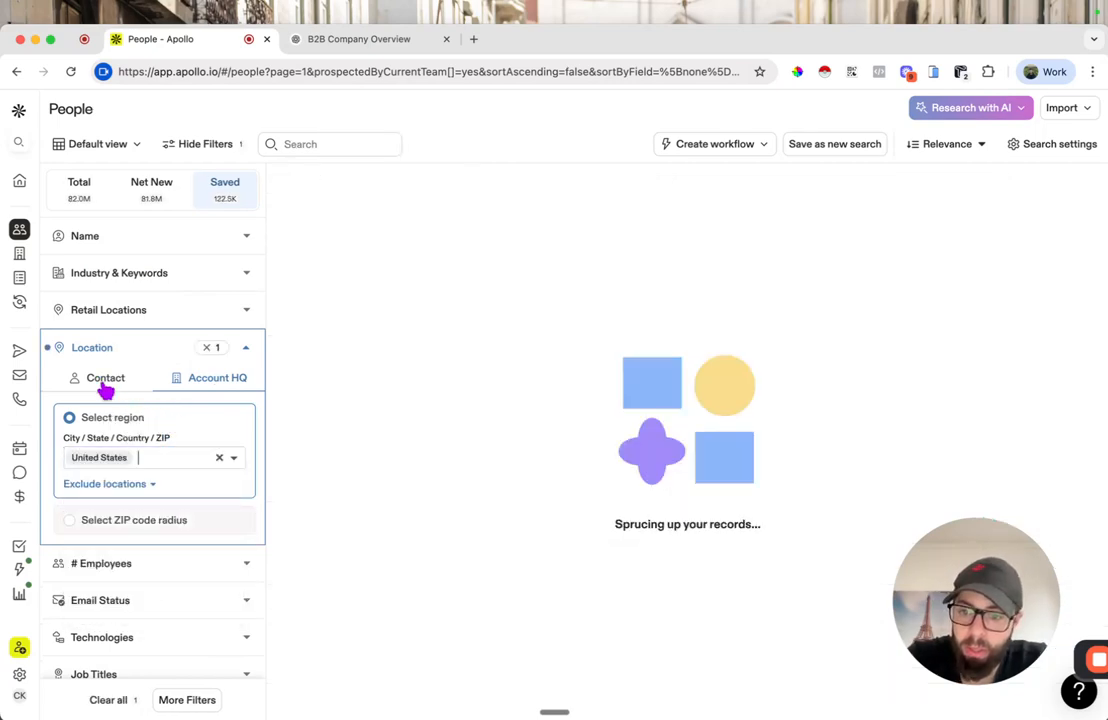
Add usa as the contact location in the Location filter
click(98, 378)
click(121, 466)
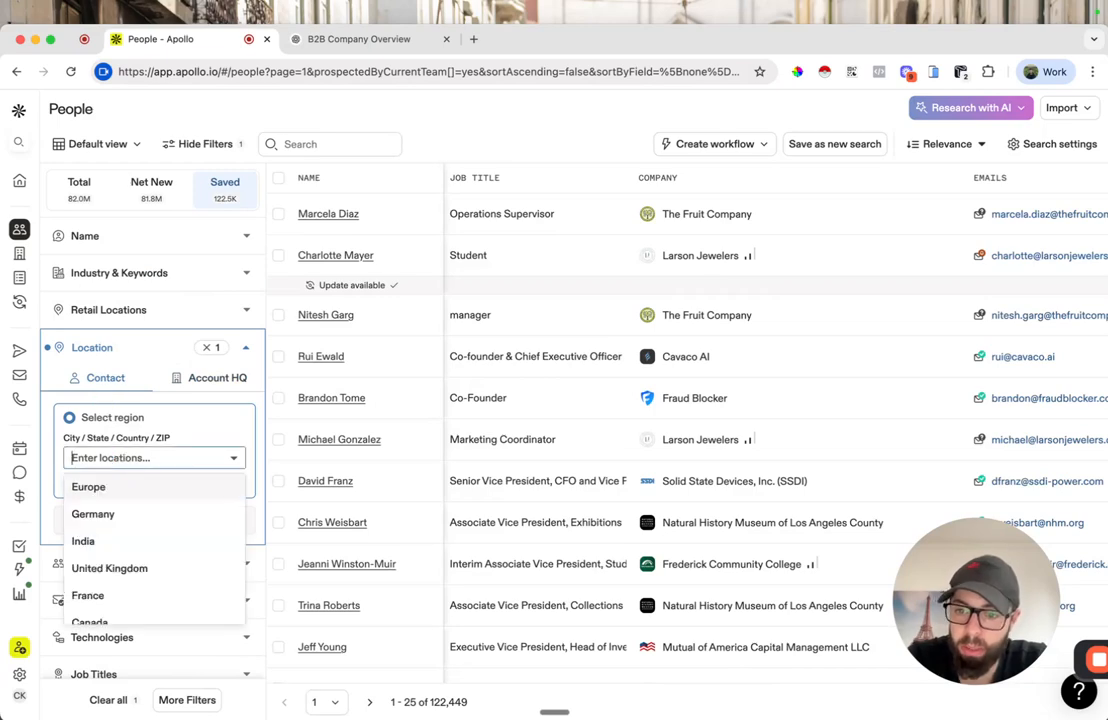
text(usa)
click(143, 487)
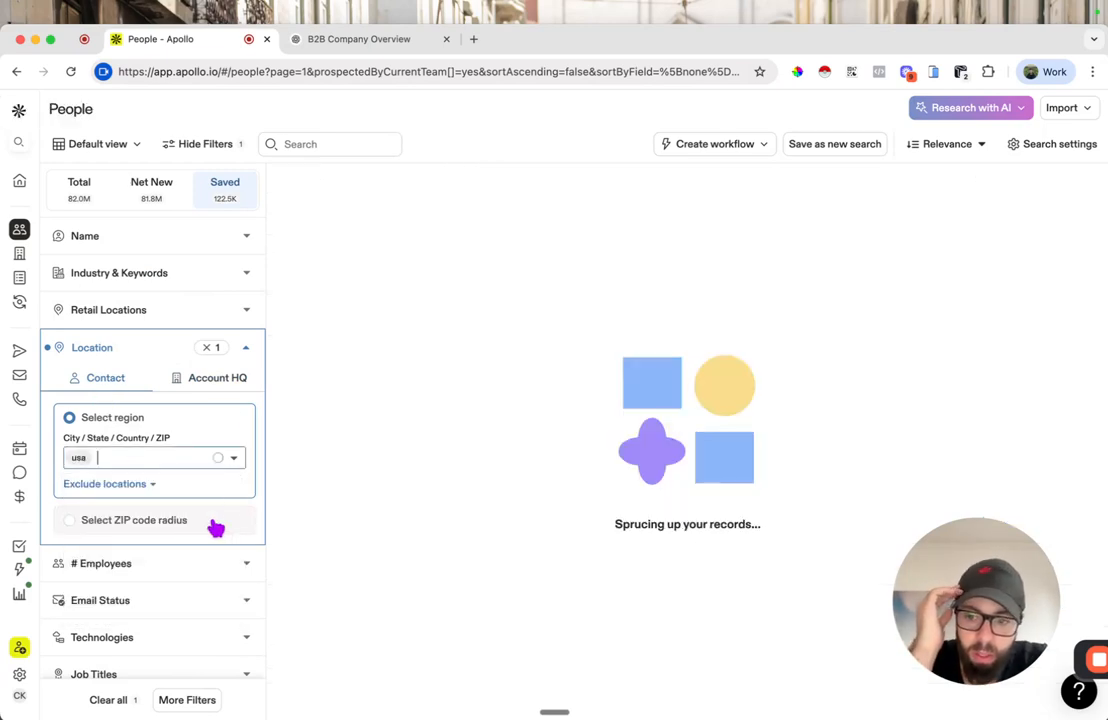
Look through the remaining people filters, and switch back to ChatGPT to check the Virtual CFO Services client types
scroll(153, 550, up, 1)
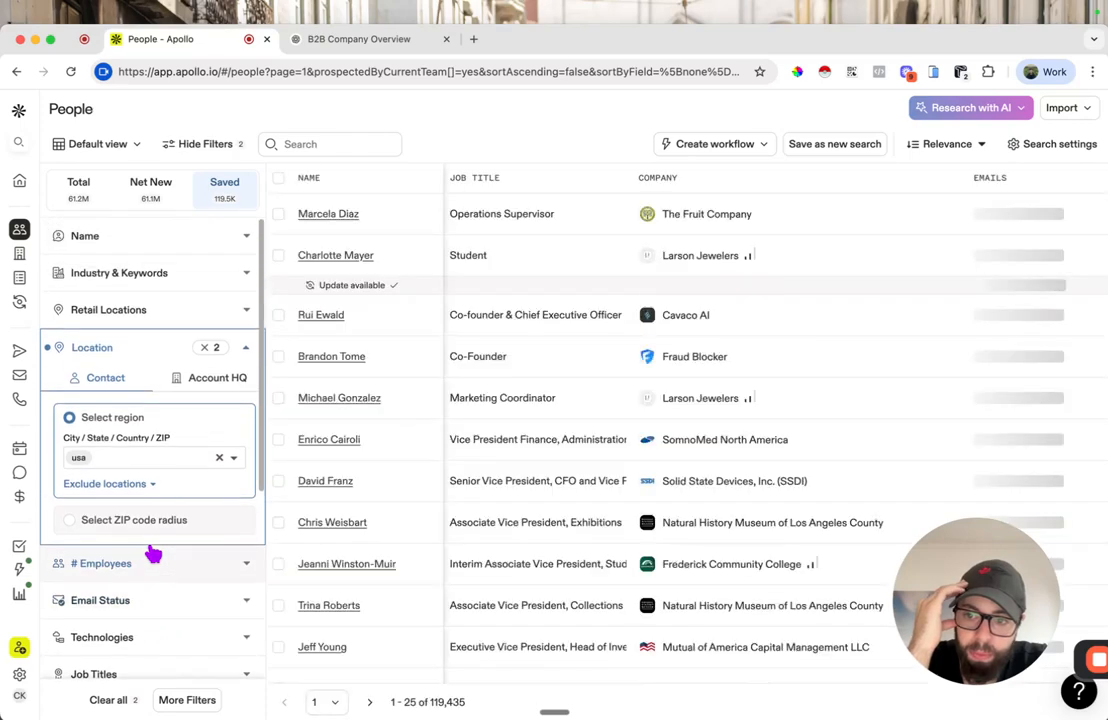
scroll(153, 477, down, 5)
click(388, 70)
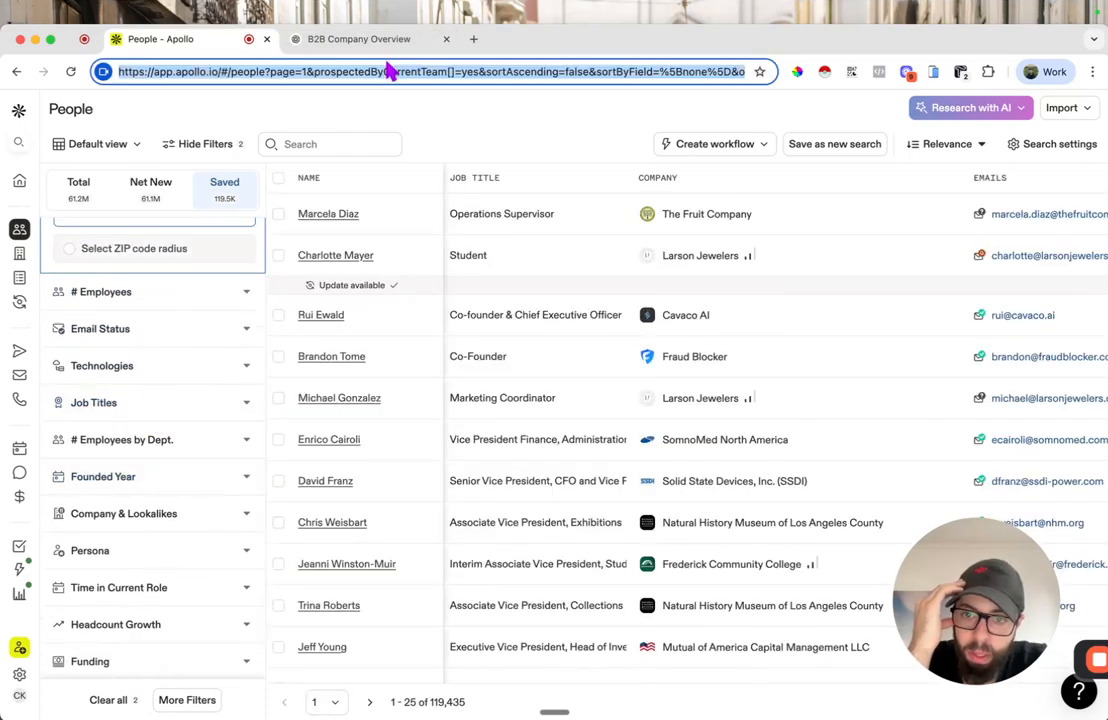
click(378, 42)
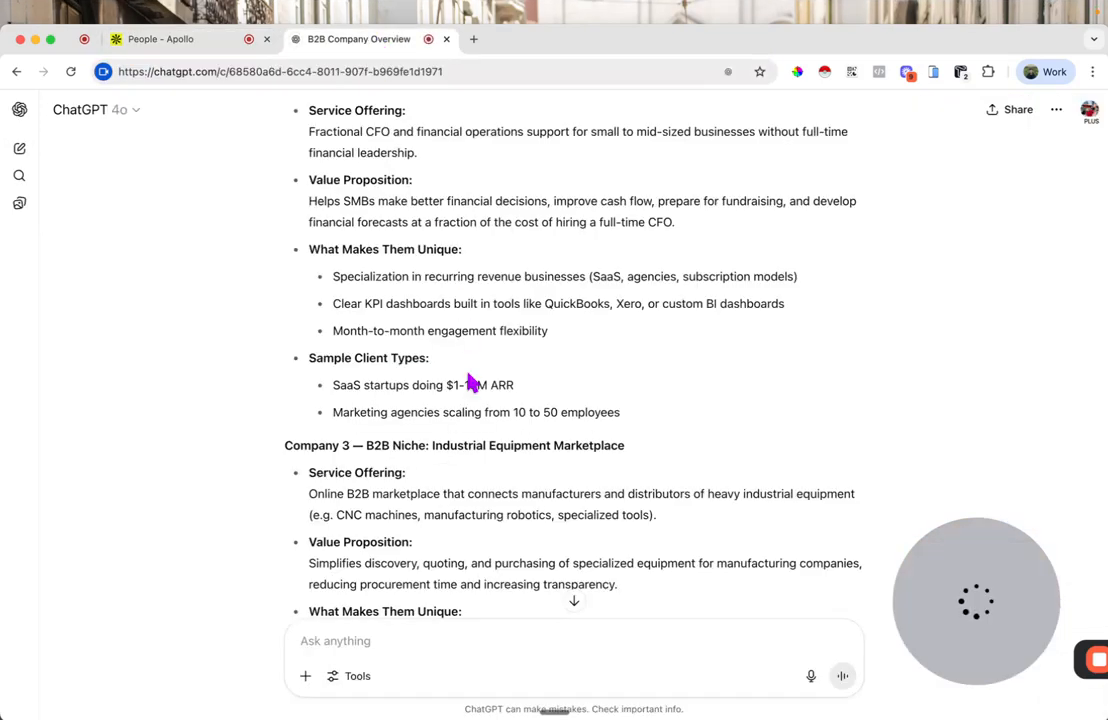
Highlight the SaaS startups client type in the ChatGPT profile, and switch to Apollo to look through the people filters
scroll(391, 389, down, 1)
scroll(391, 388, up, 2)
drag(335, 421, 539, 433)
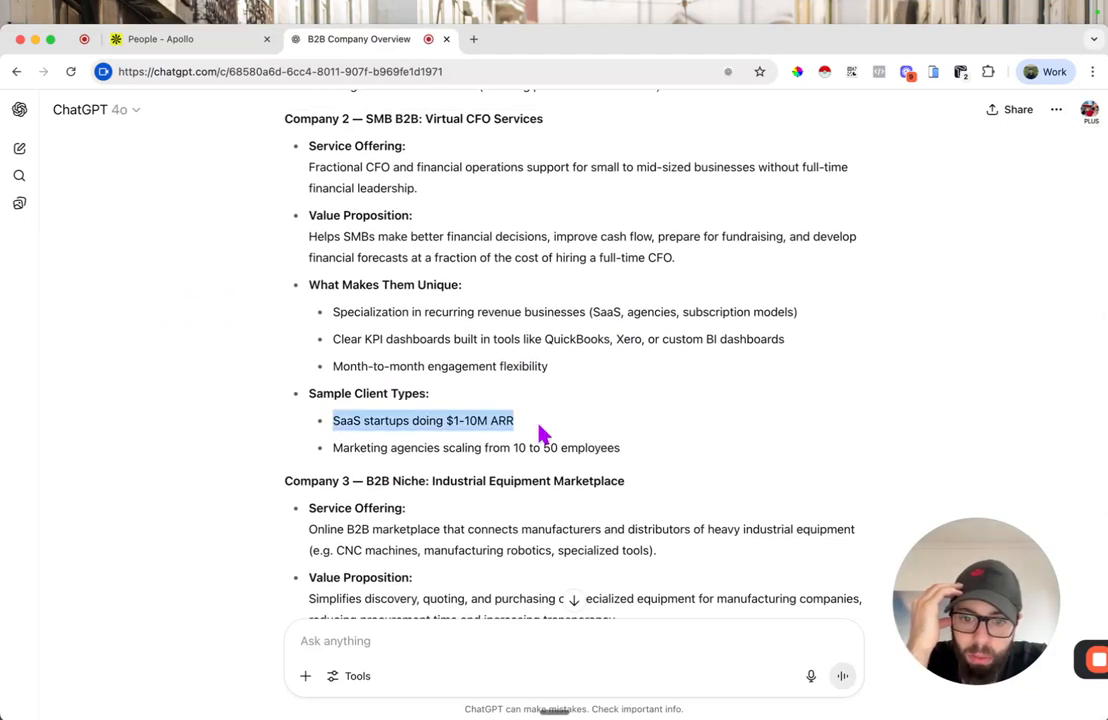
click(210, 40)
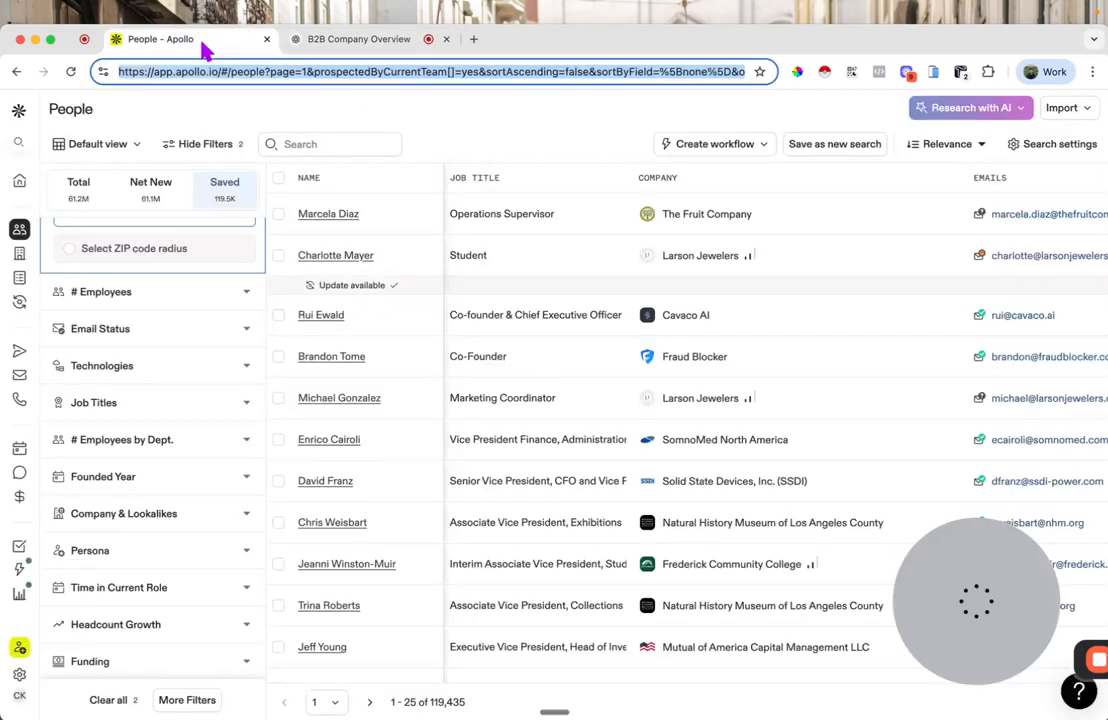
scroll(180, 382, down, 1)
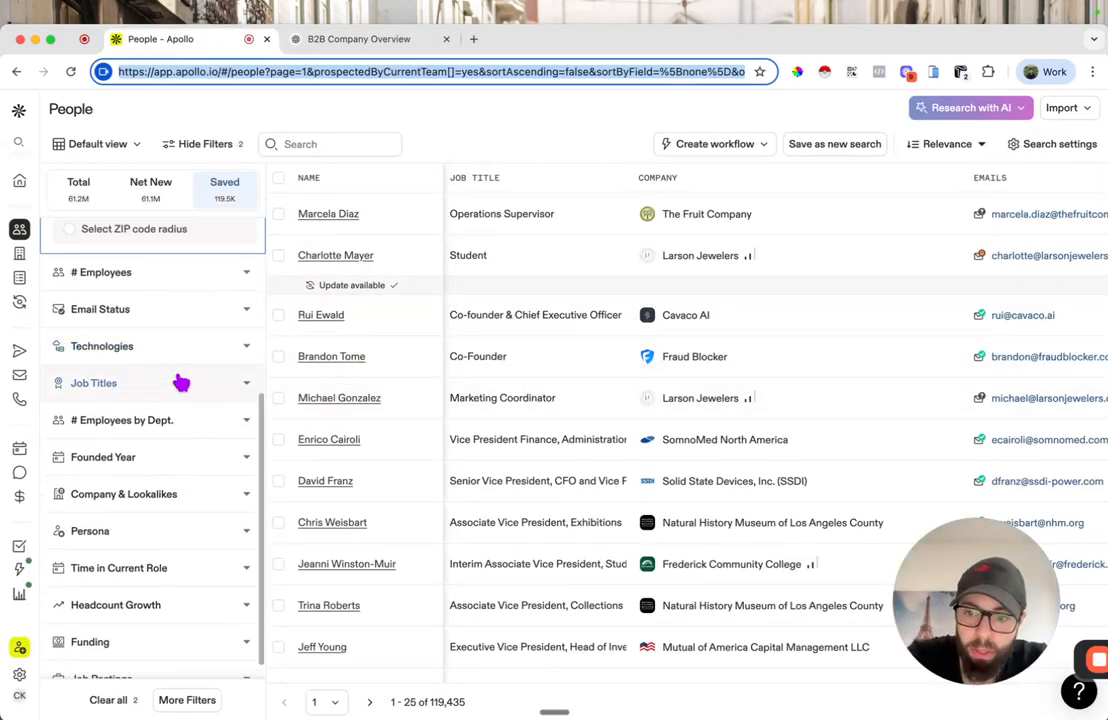
scroll(180, 382, up, 2)
scroll(180, 382, down, 1)
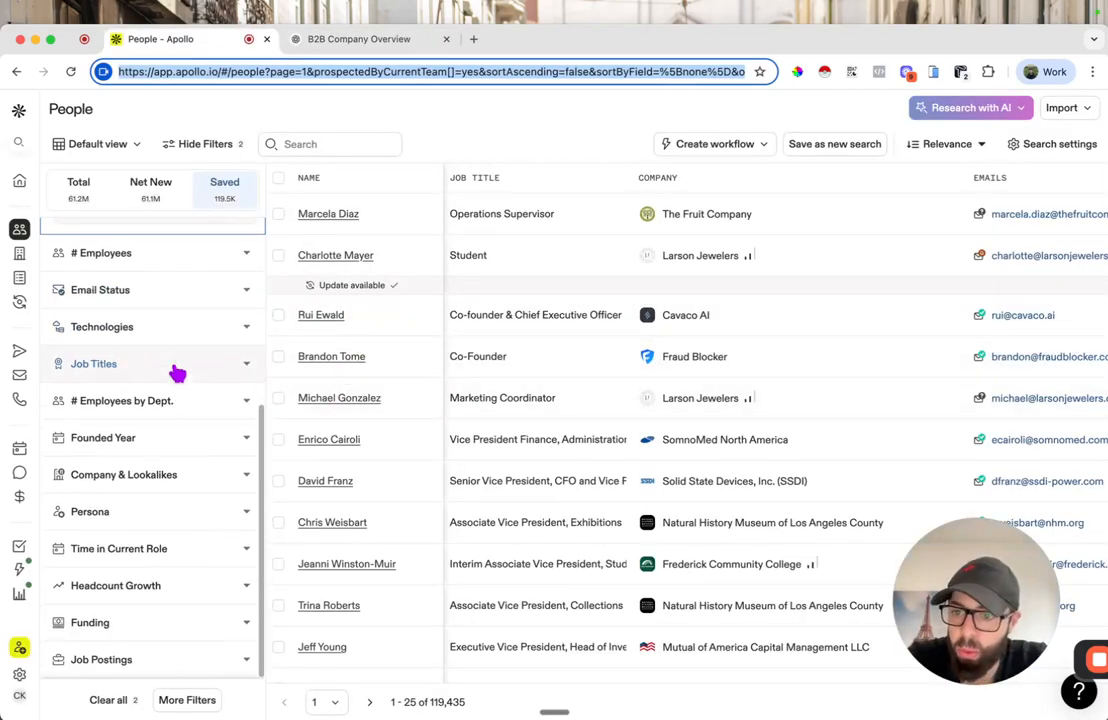
scroll(178, 378, up, 3)
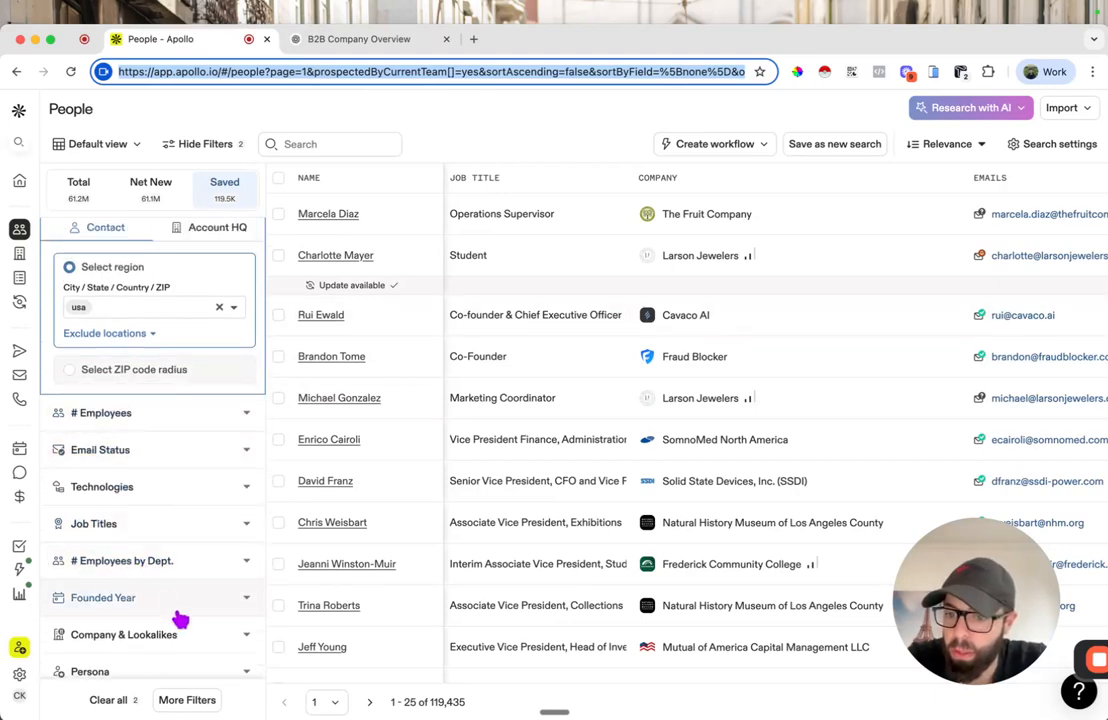
In the full filter set, add the industries computer software, information services, and information technology & services
click(187, 700)
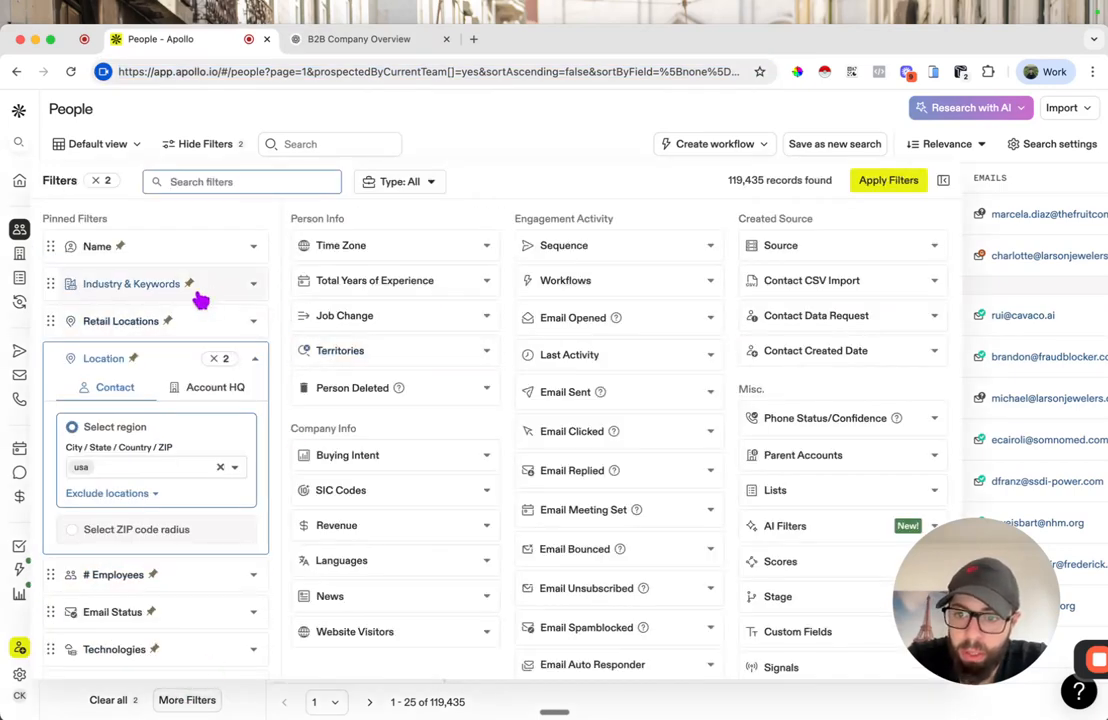
click(225, 292)
click(171, 313)
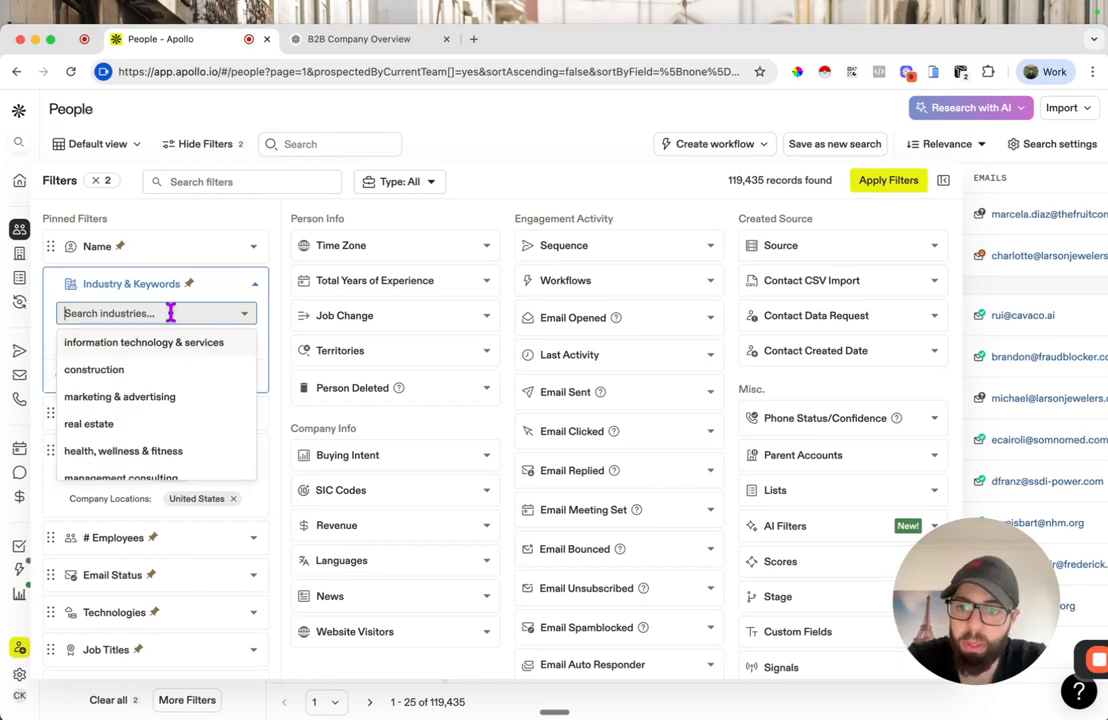
text(soft)
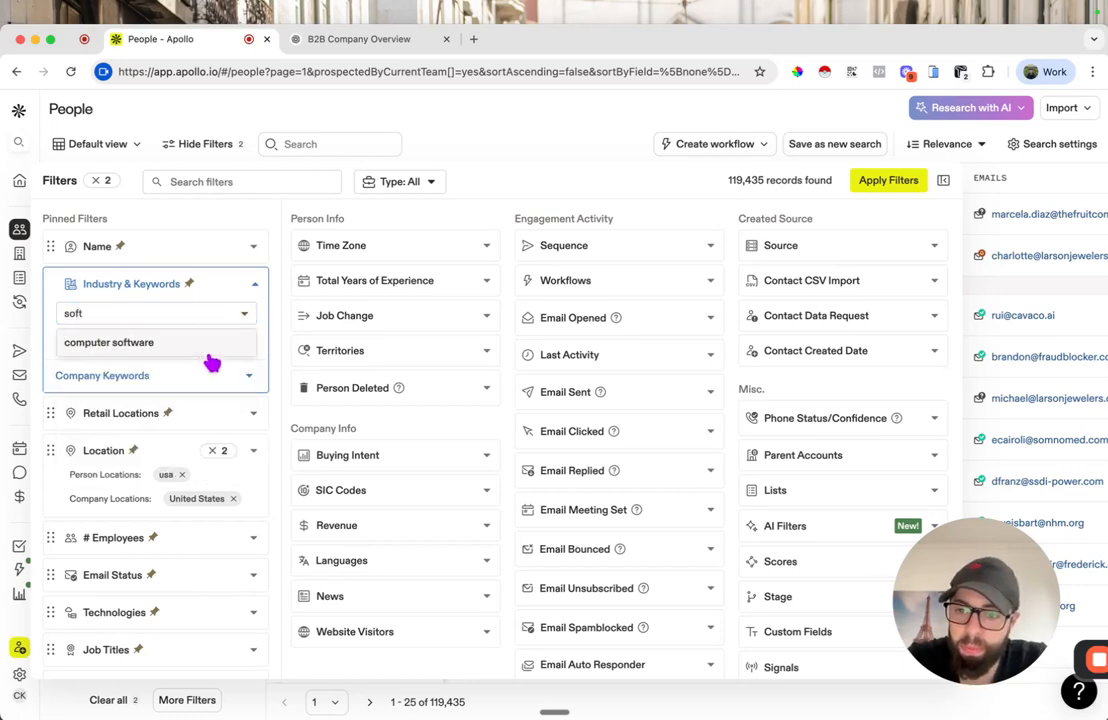
click(208, 342)
text(info)
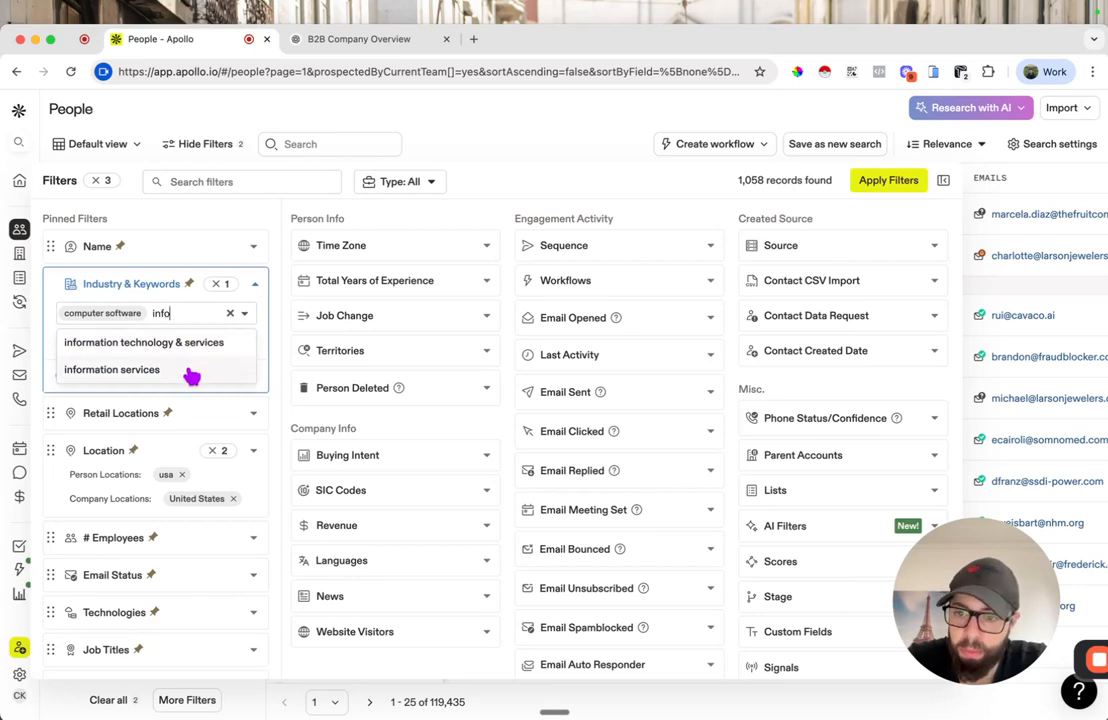
click(191, 376)
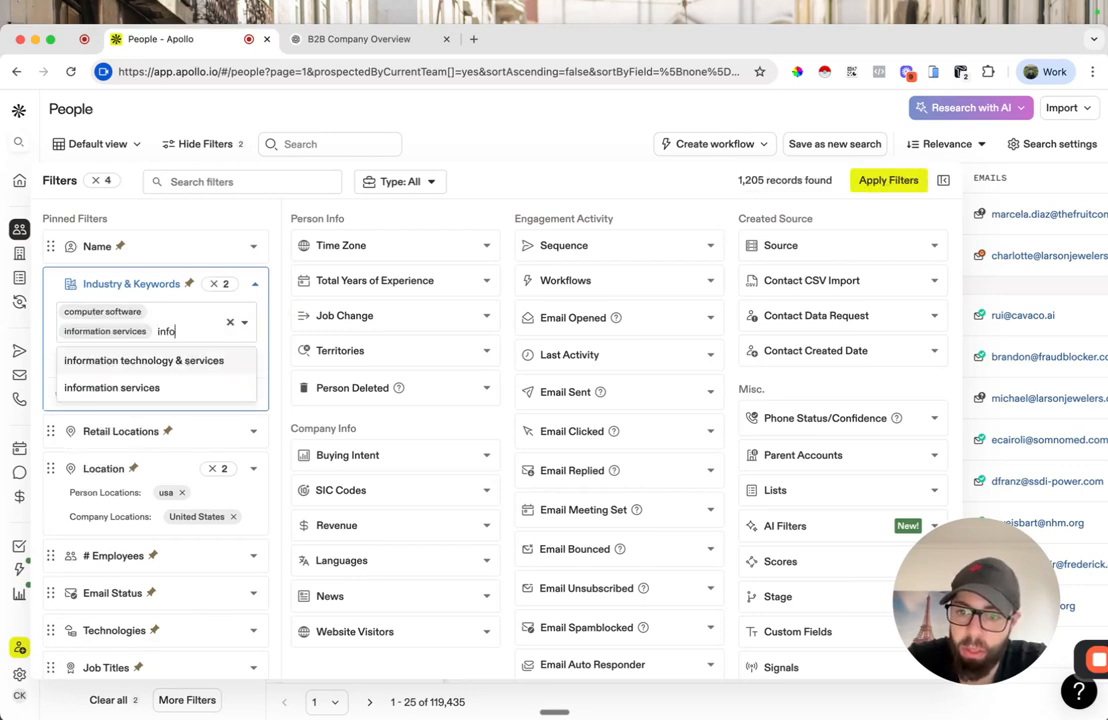
click(215, 361)
Search the industries for tec and add biotechnology to the industry filter
text(te)
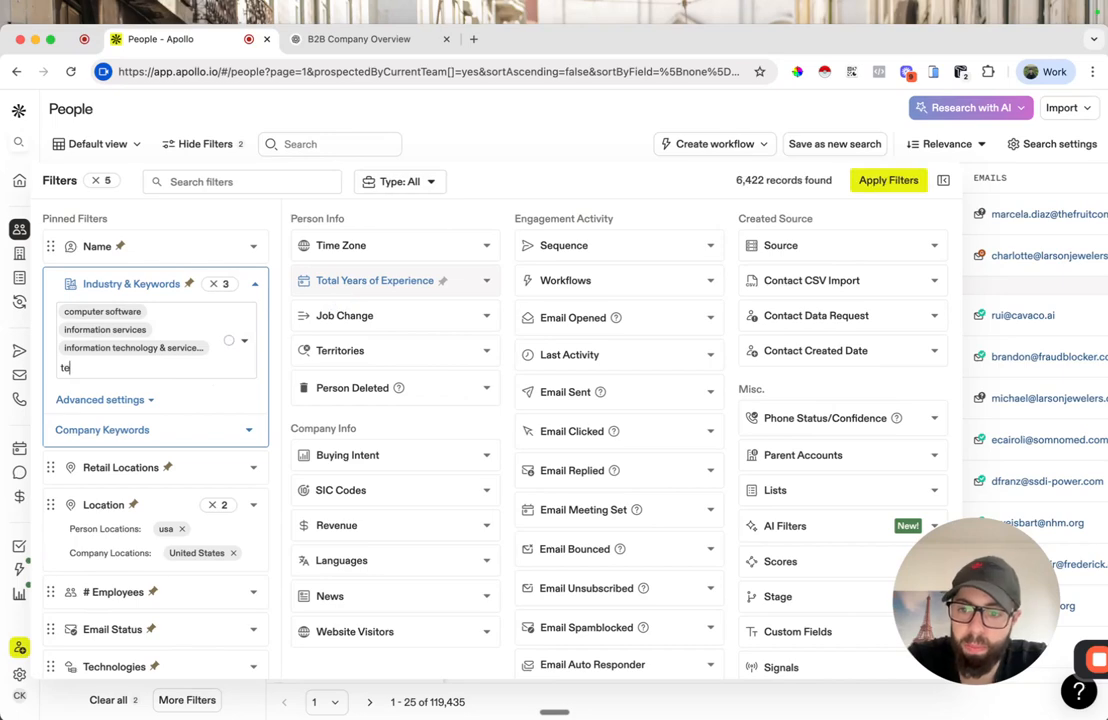
text(ch)
key(BackSpace)
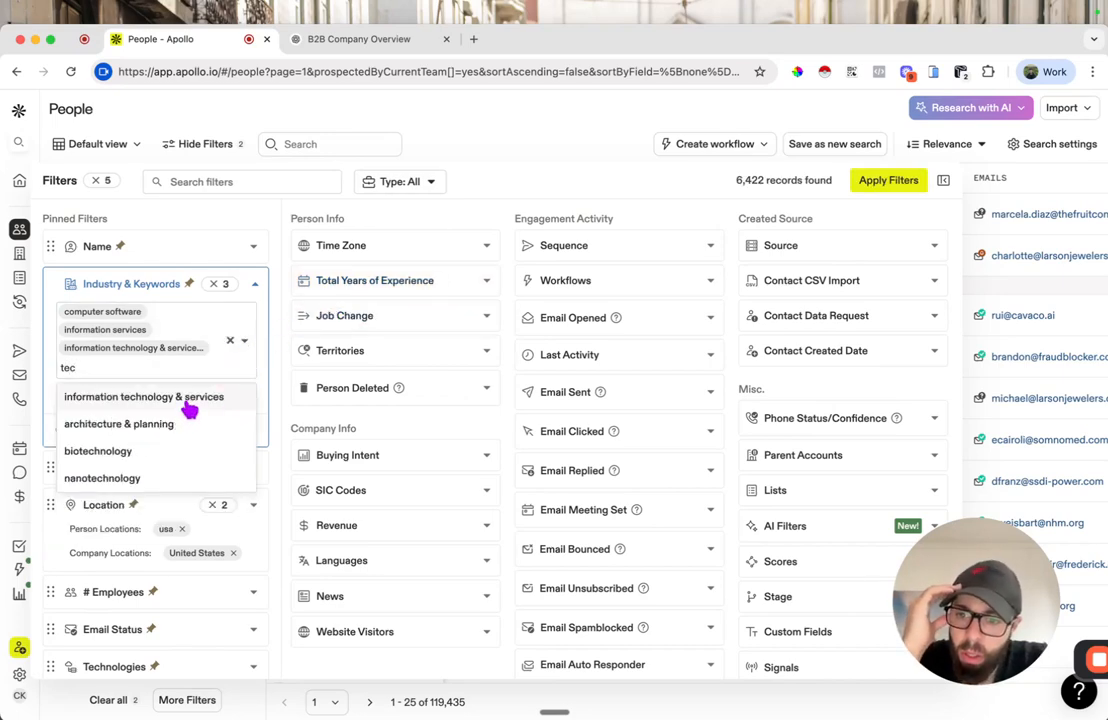
click(197, 452)
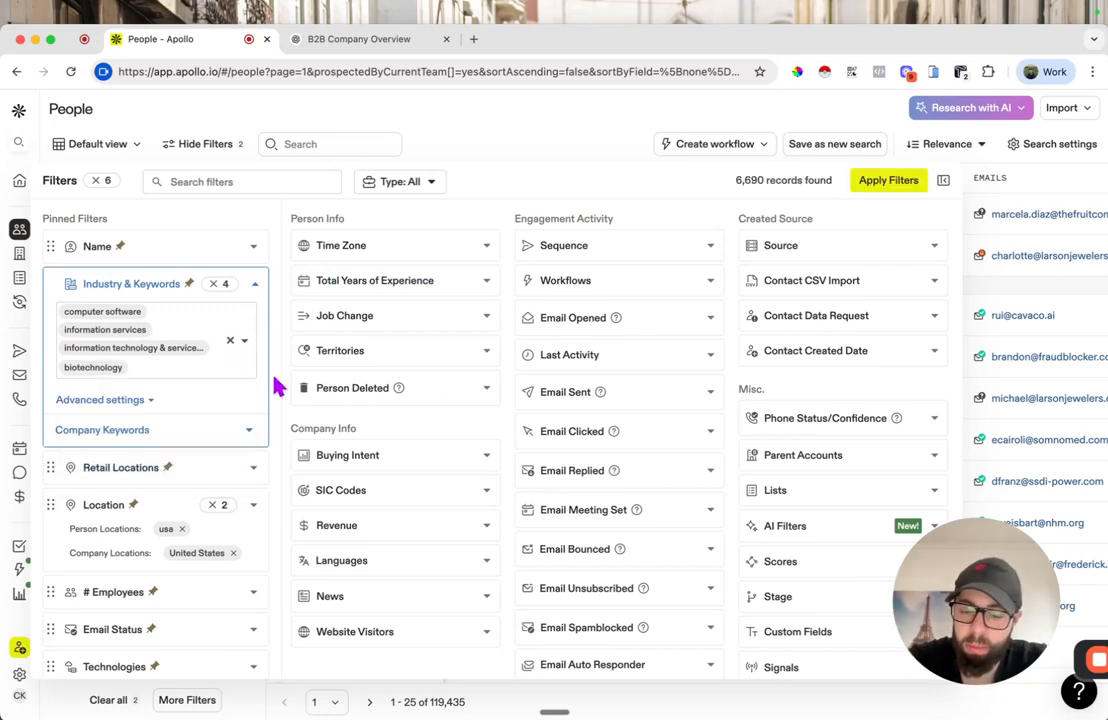
Restrict the email status to Verified, apply the filters, and show the total set of people
scroll(203, 383, down, 3)
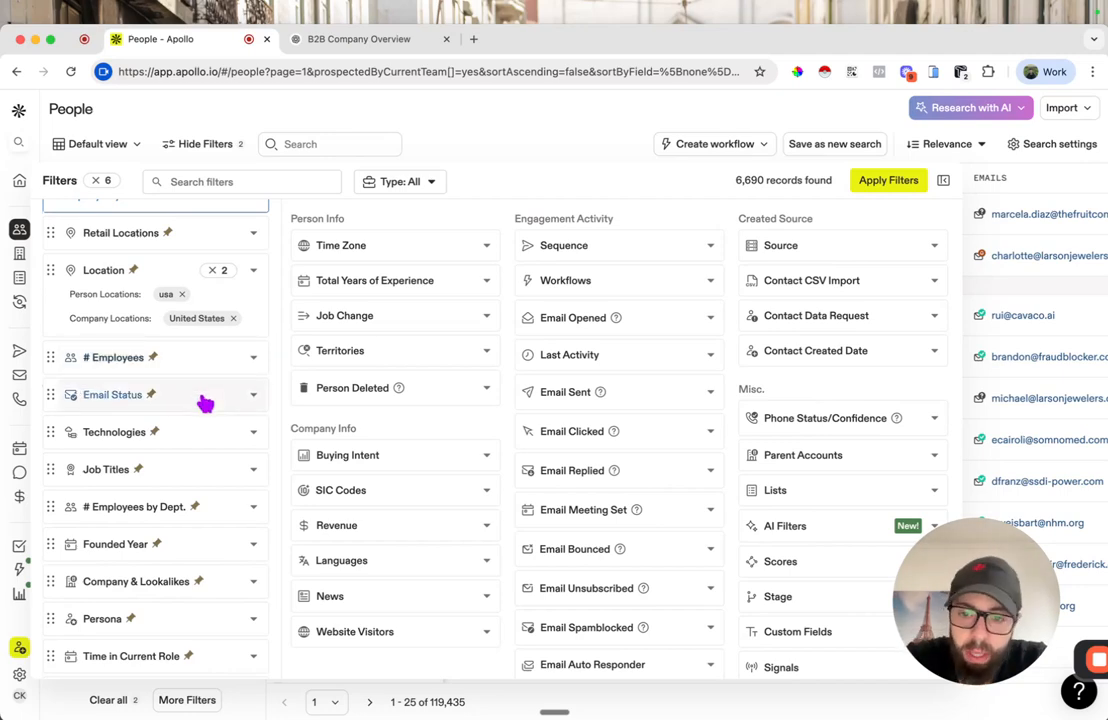
click(204, 398)
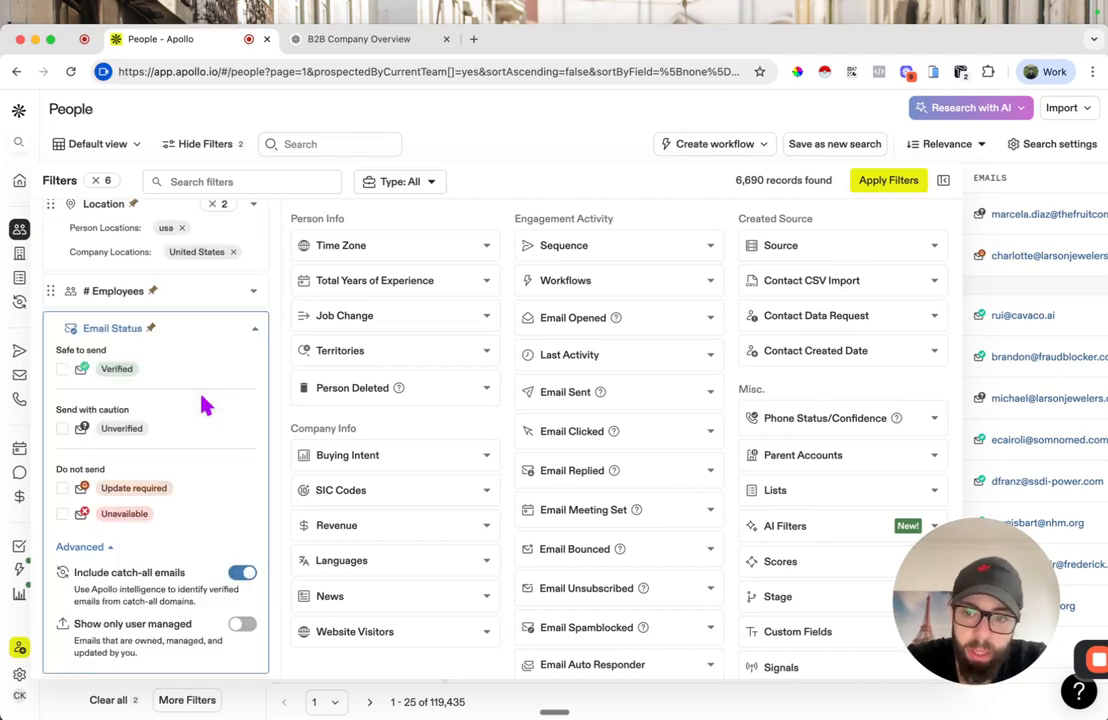
click(62, 370)
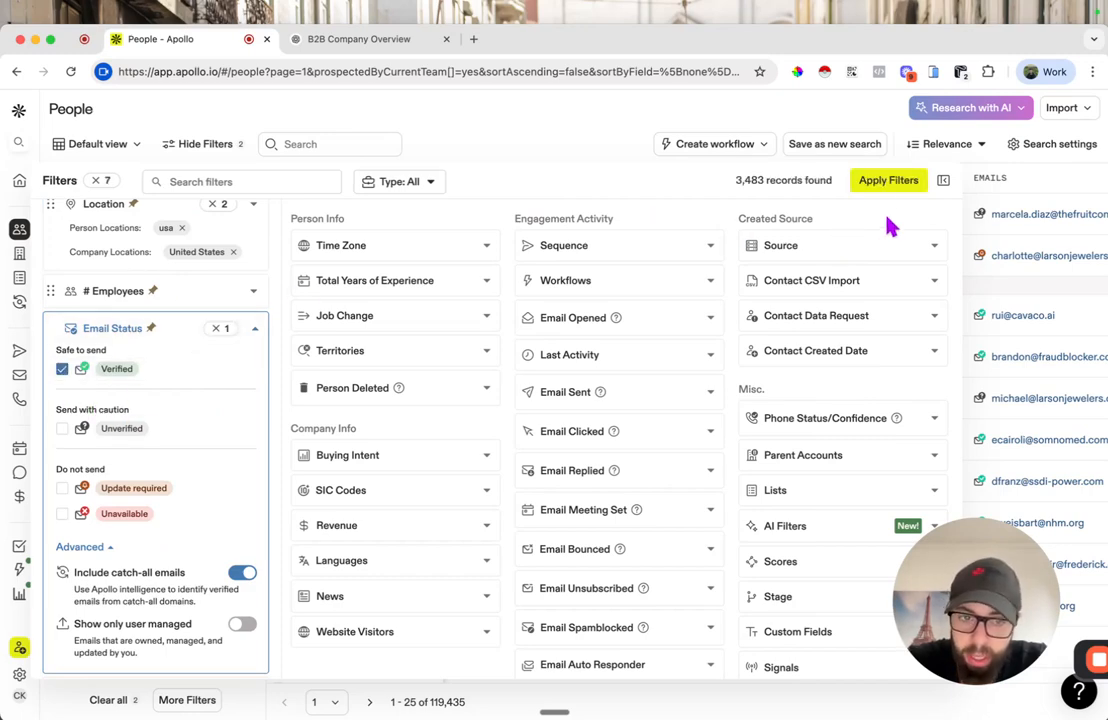
click(890, 186)
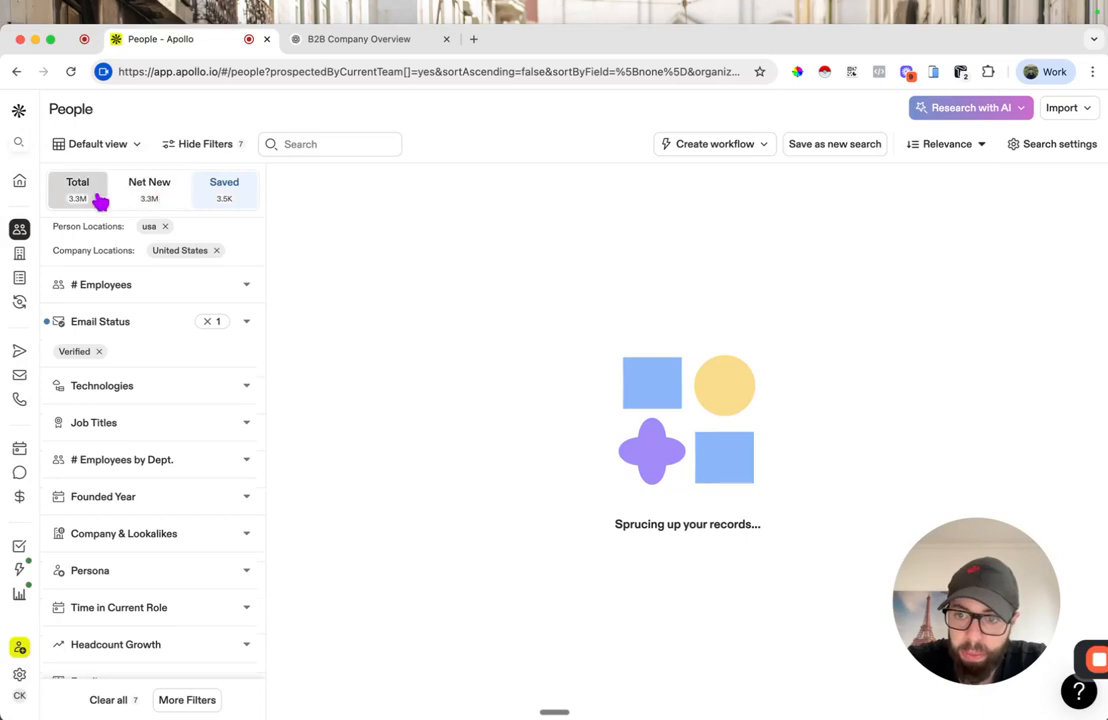
click(98, 198)
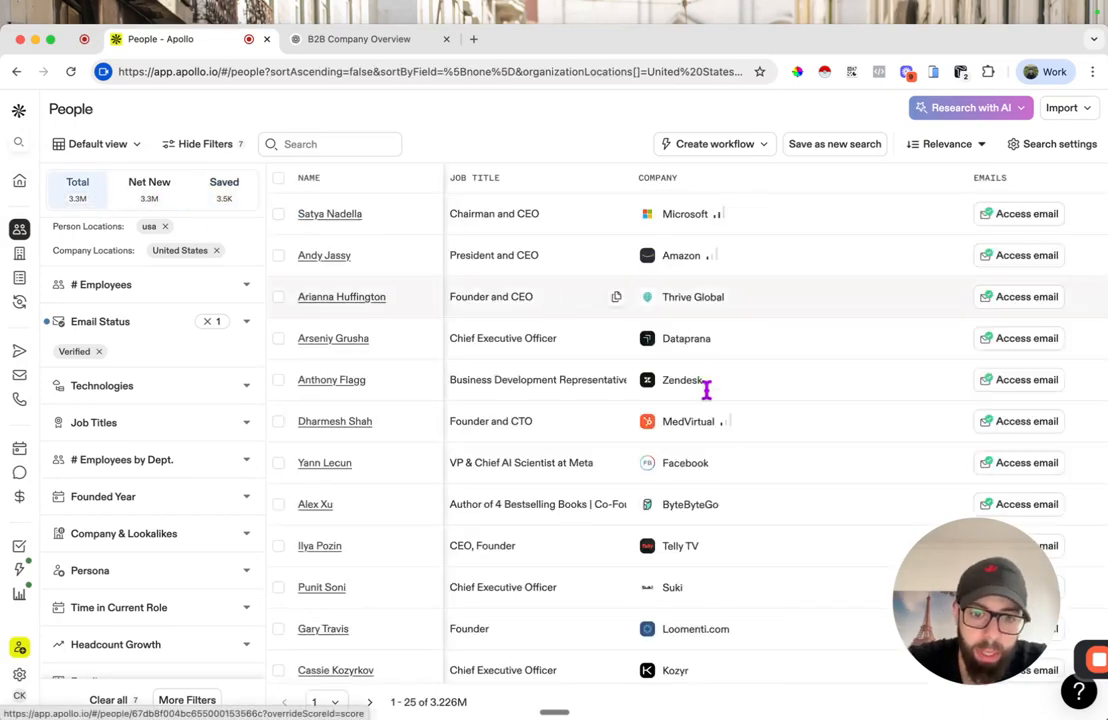
Switch to ChatGPT to recheck the Virtual CFO Services profile, and return to the Apollo people search
scroll(100, 400, down, 2)
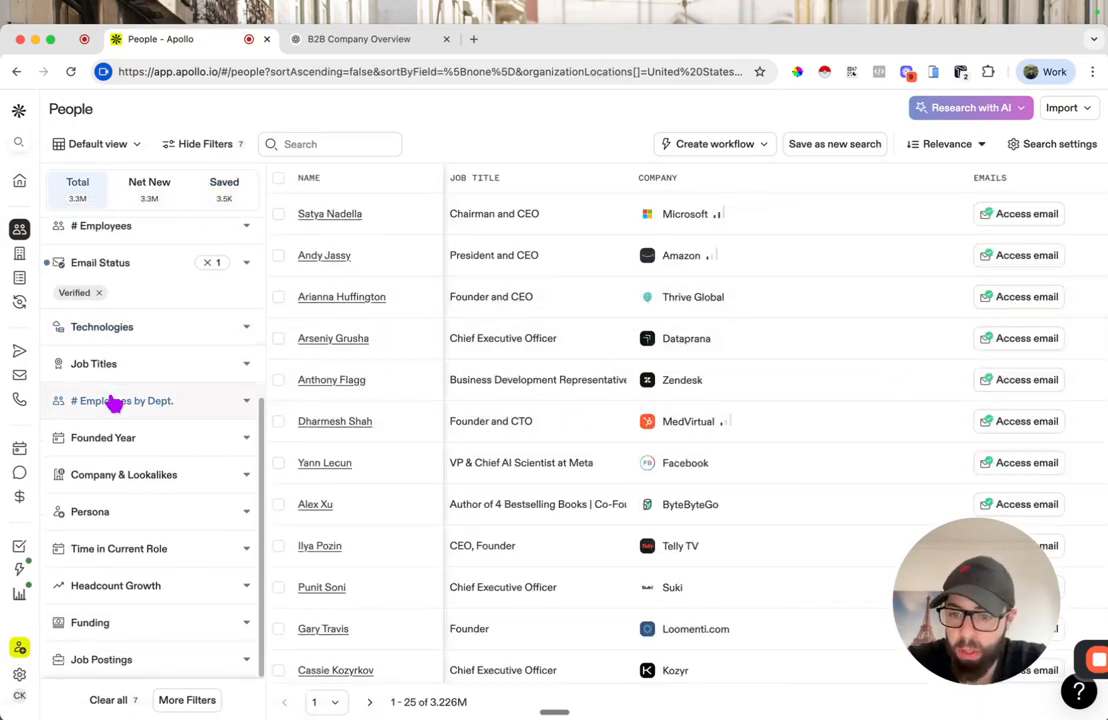
click(348, 47)
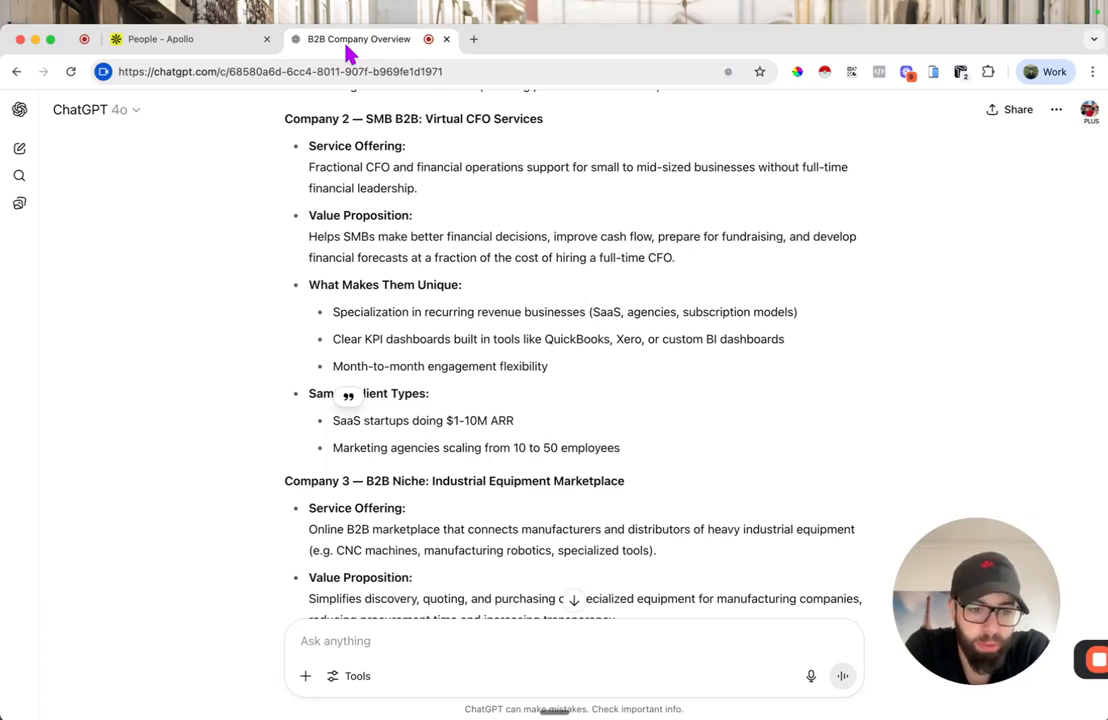
click(180, 45)
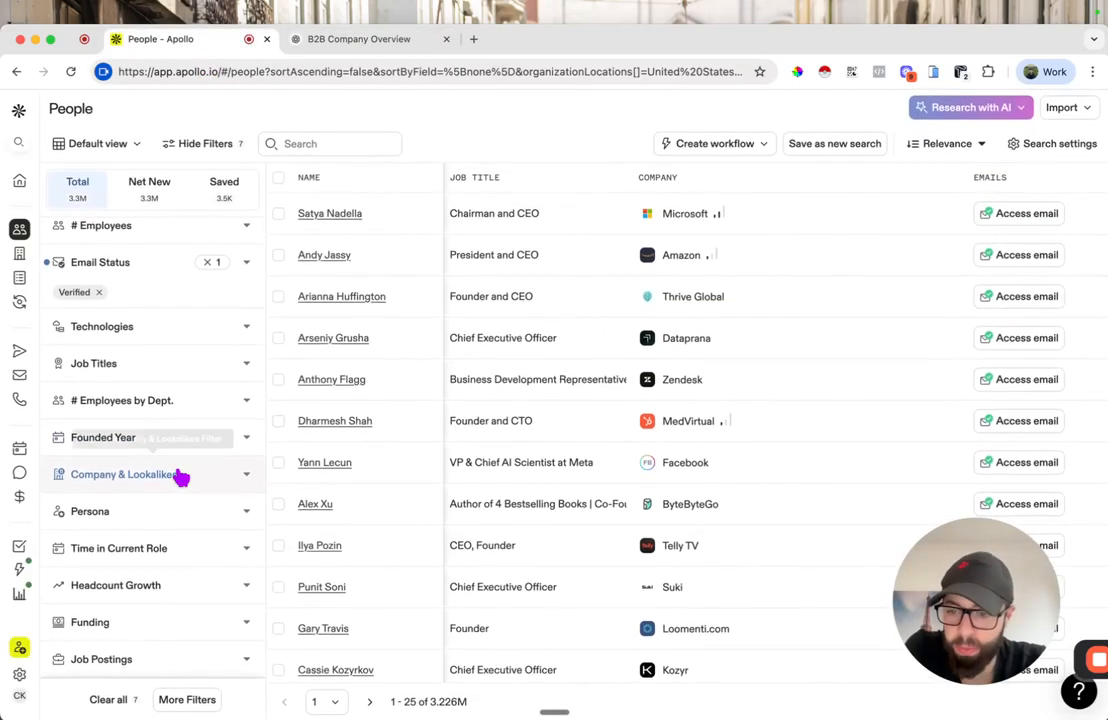
Within the job title filter, limit the management level to Owner, Founder, and C suite
click(200, 380)
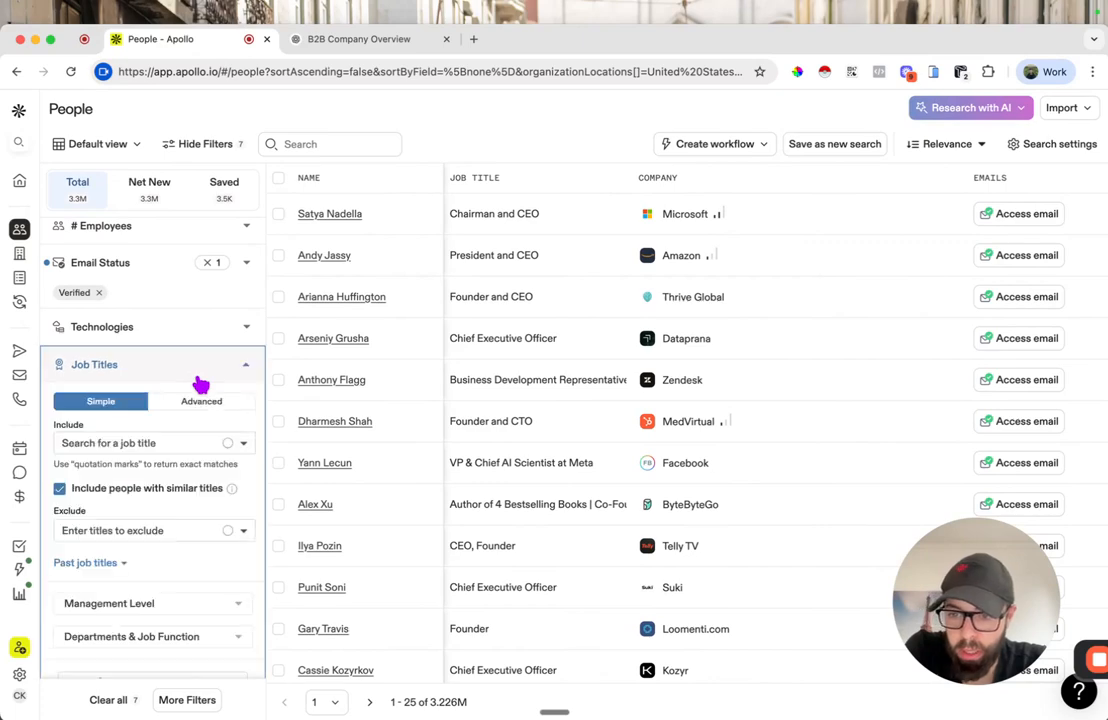
scroll(116, 487, down, 4)
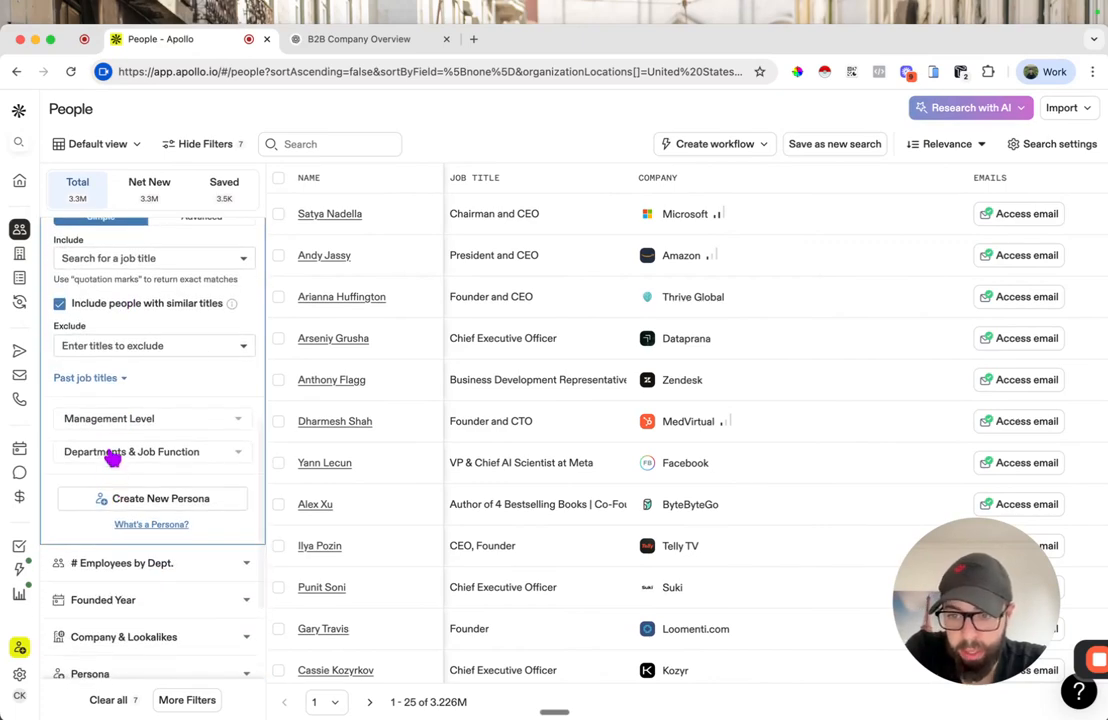
click(167, 424)
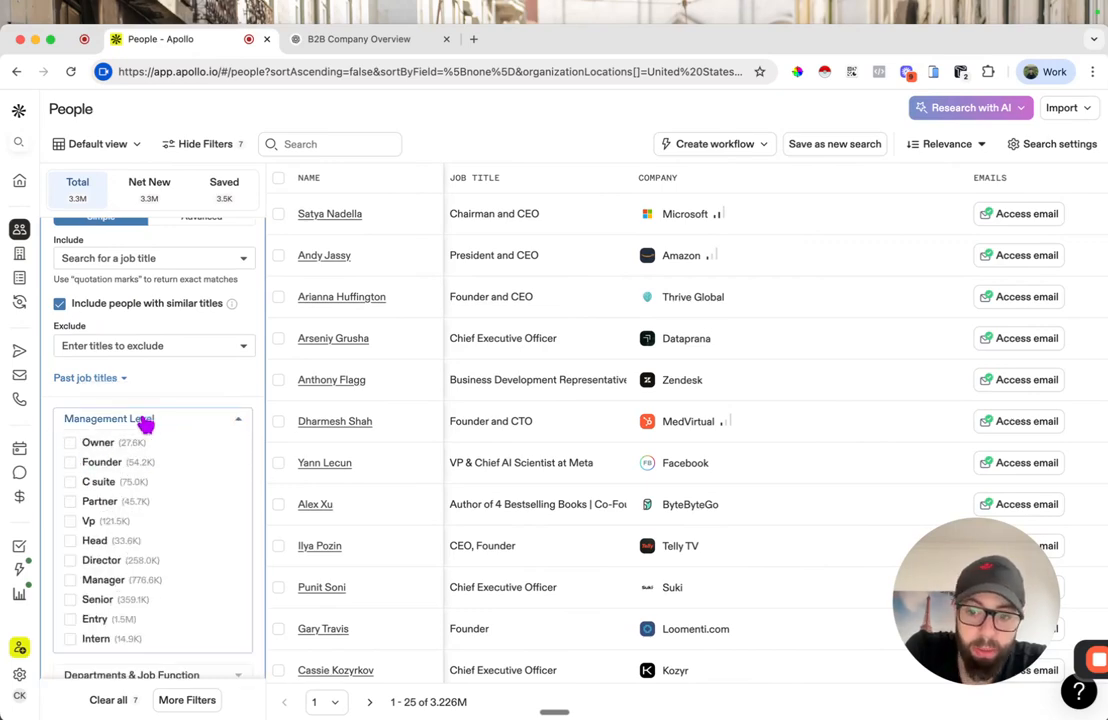
click(70, 443)
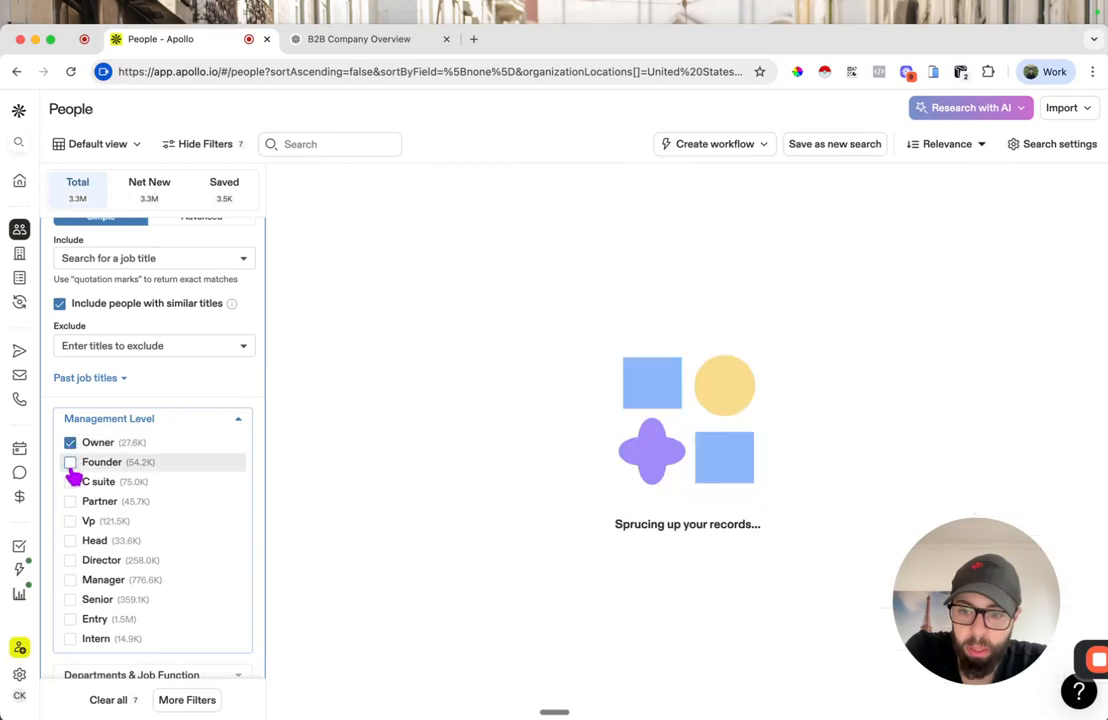
click(70, 462)
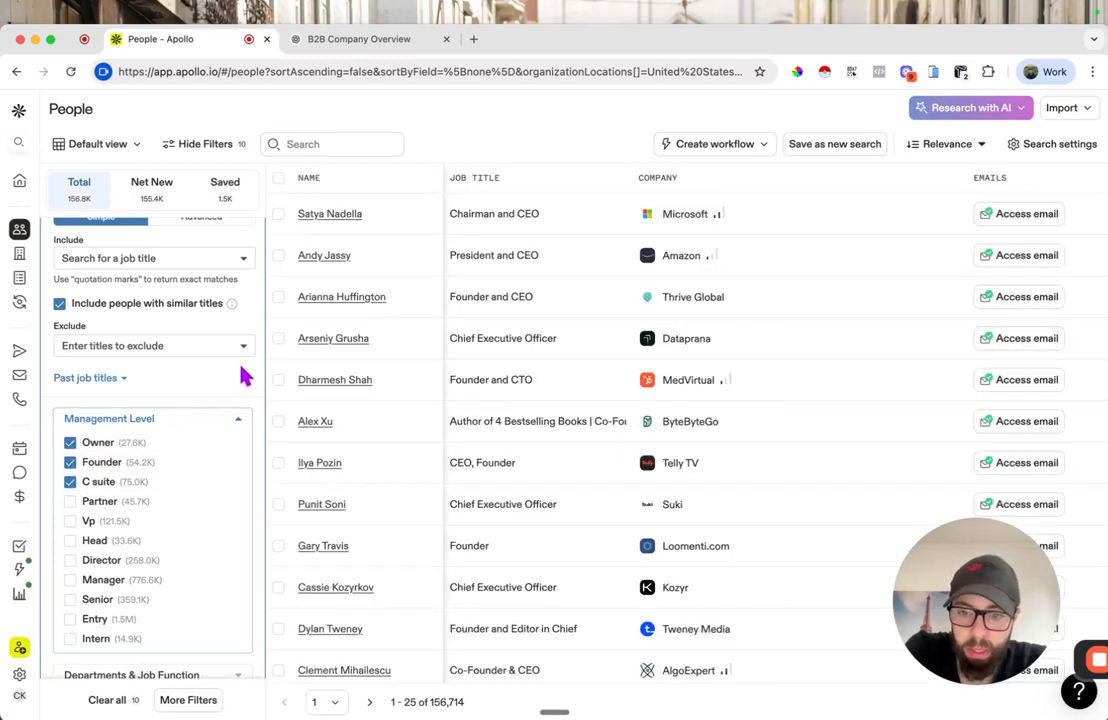
click(240, 421)
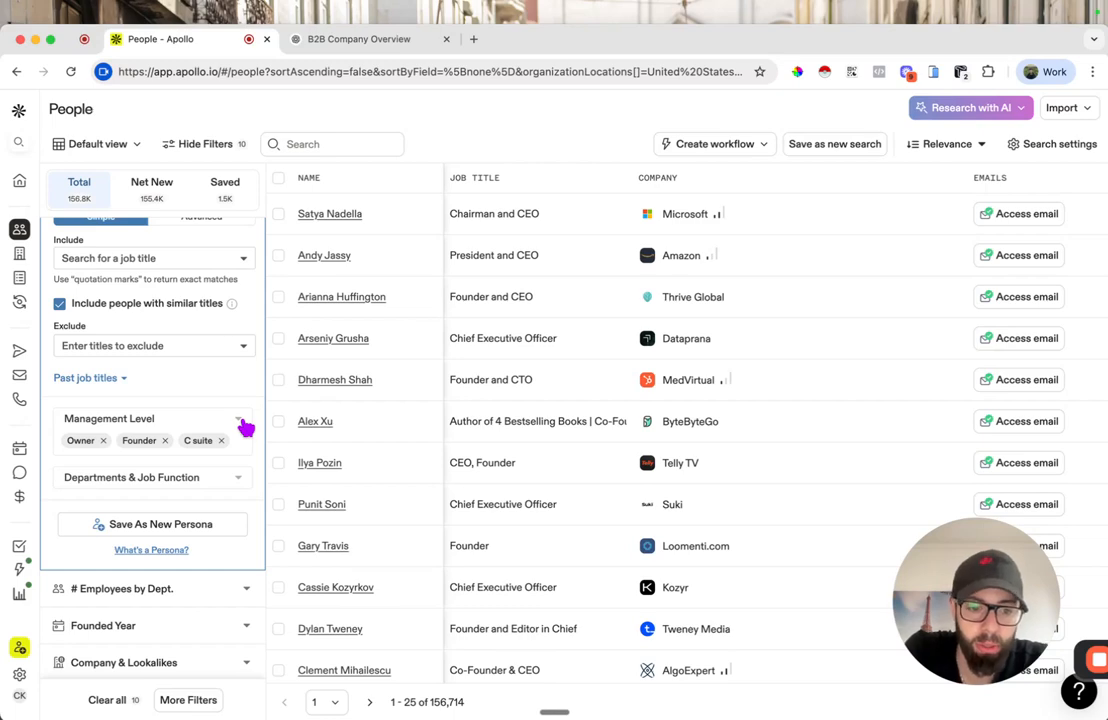
Review the applied and remaining people filters, collapse the job title filter, and look over the full filter set
scroll(245, 428, down, 4)
scroll(245, 425, up, 2)
scroll(233, 471, down, 2)
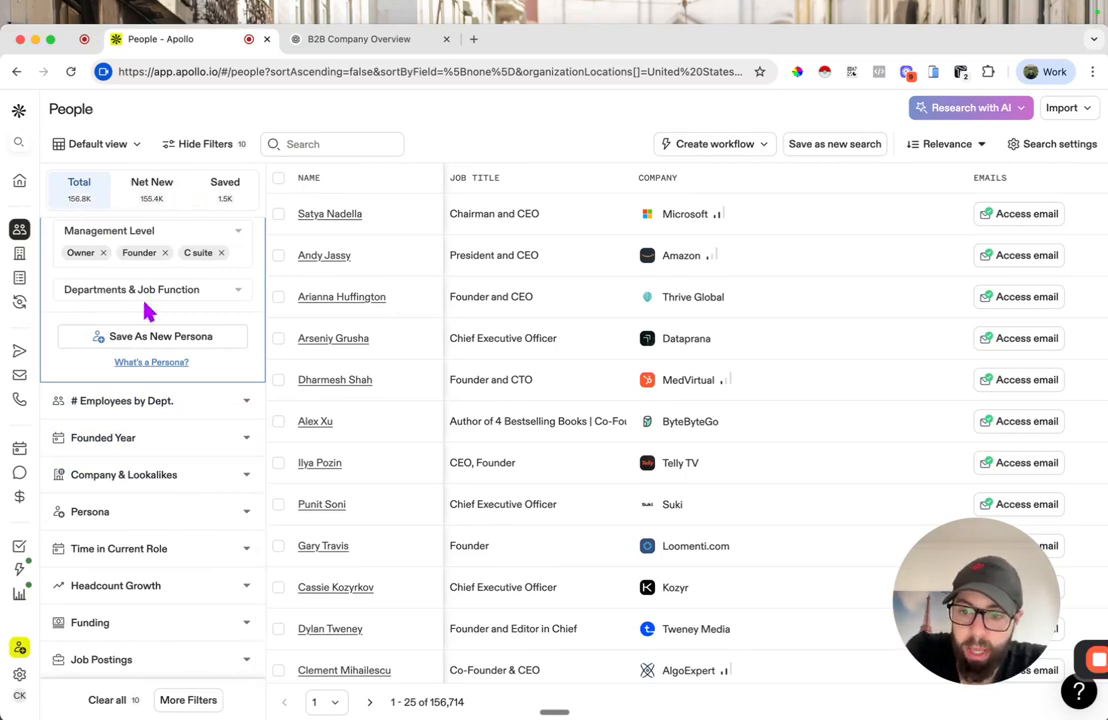
scroll(148, 309, up, 8)
scroll(145, 309, down, 8)
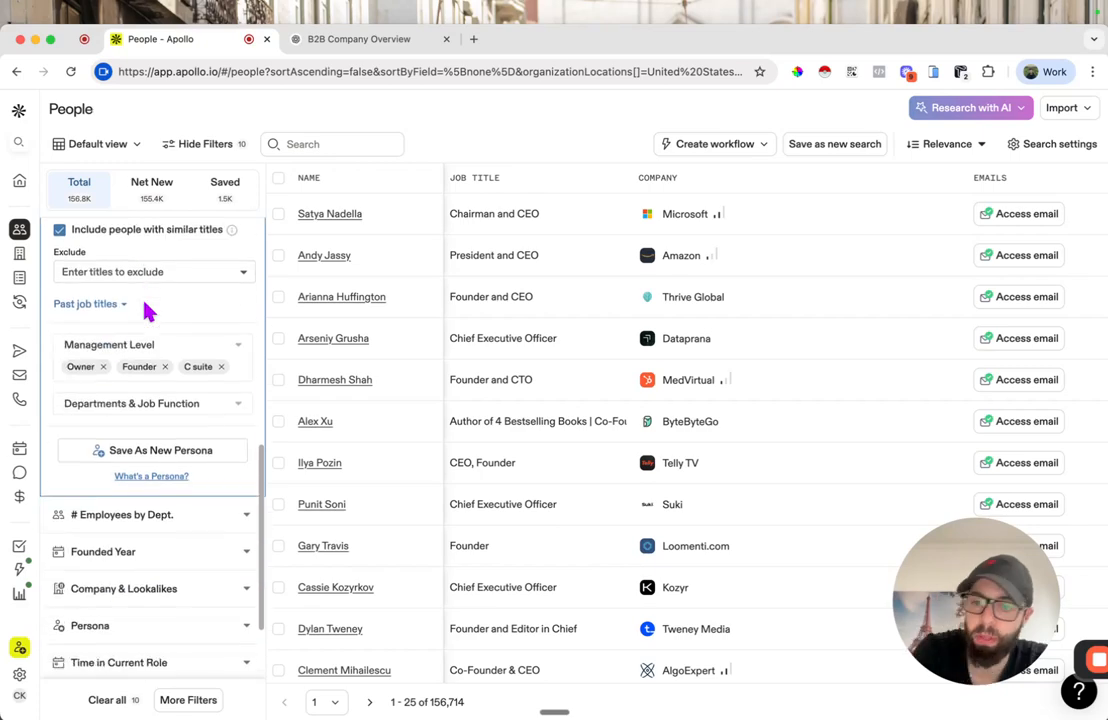
scroll(226, 518, up, 10)
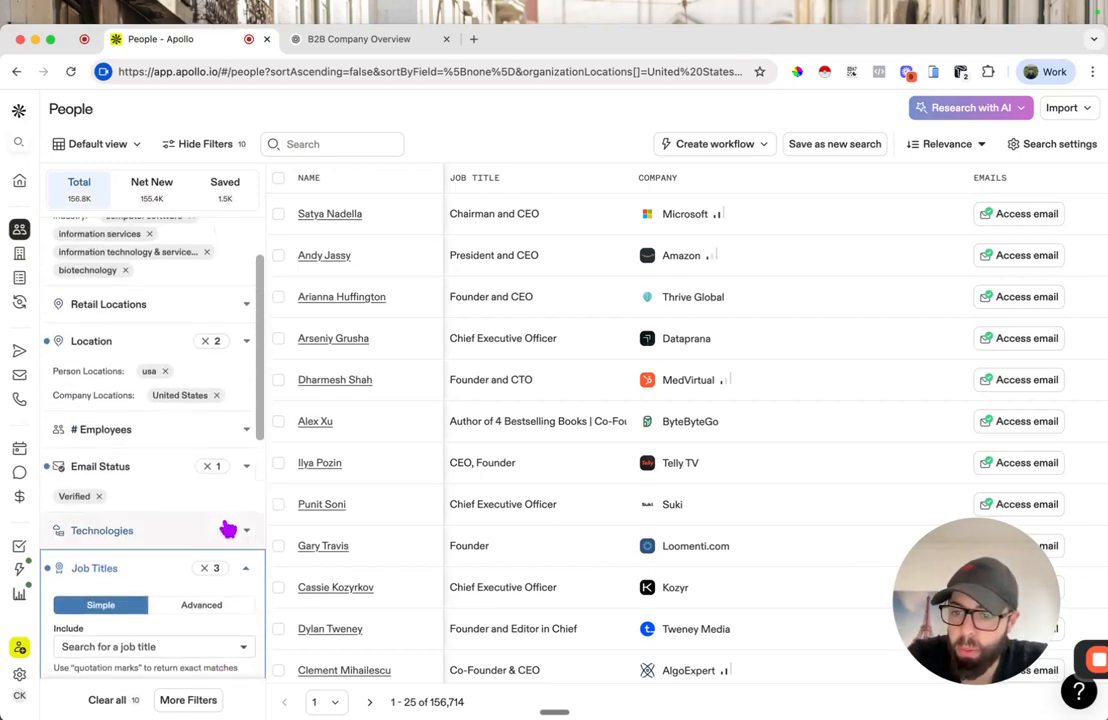
click(246, 568)
scroll(247, 307, up, 2)
scroll(247, 309, down, 6)
scroll(247, 310, down, 2)
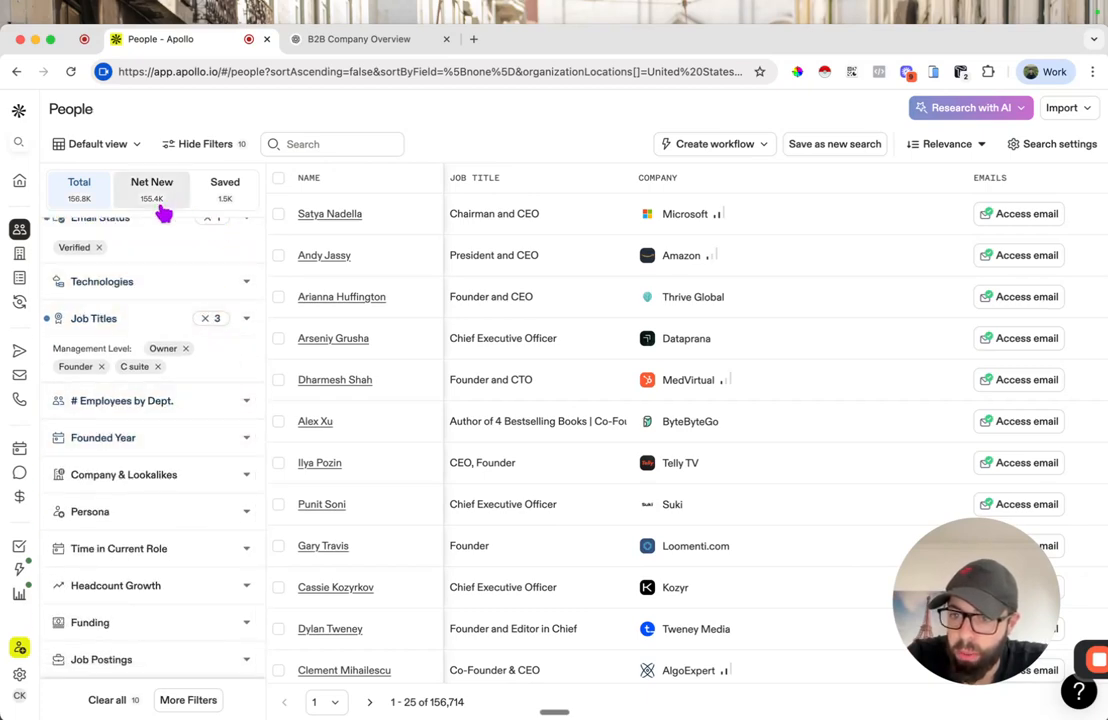
click(190, 700)
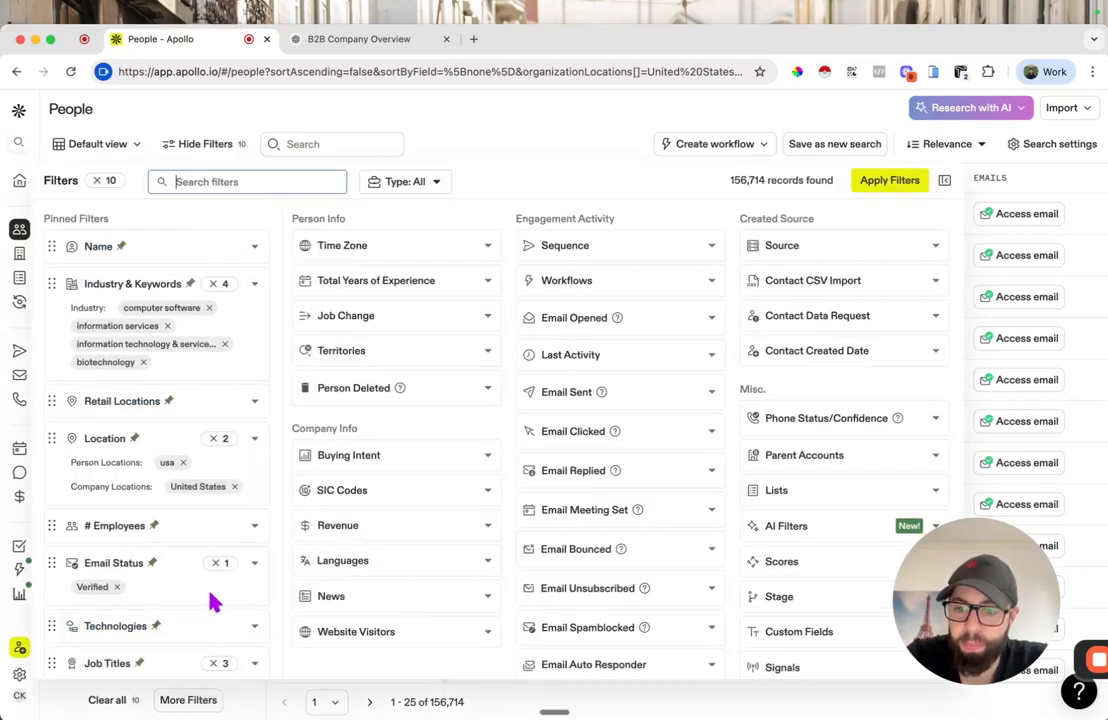
click(188, 700)
Limit the company size to the 1-10 and 11-20 employee ranges
scroll(177, 340, up, 5)
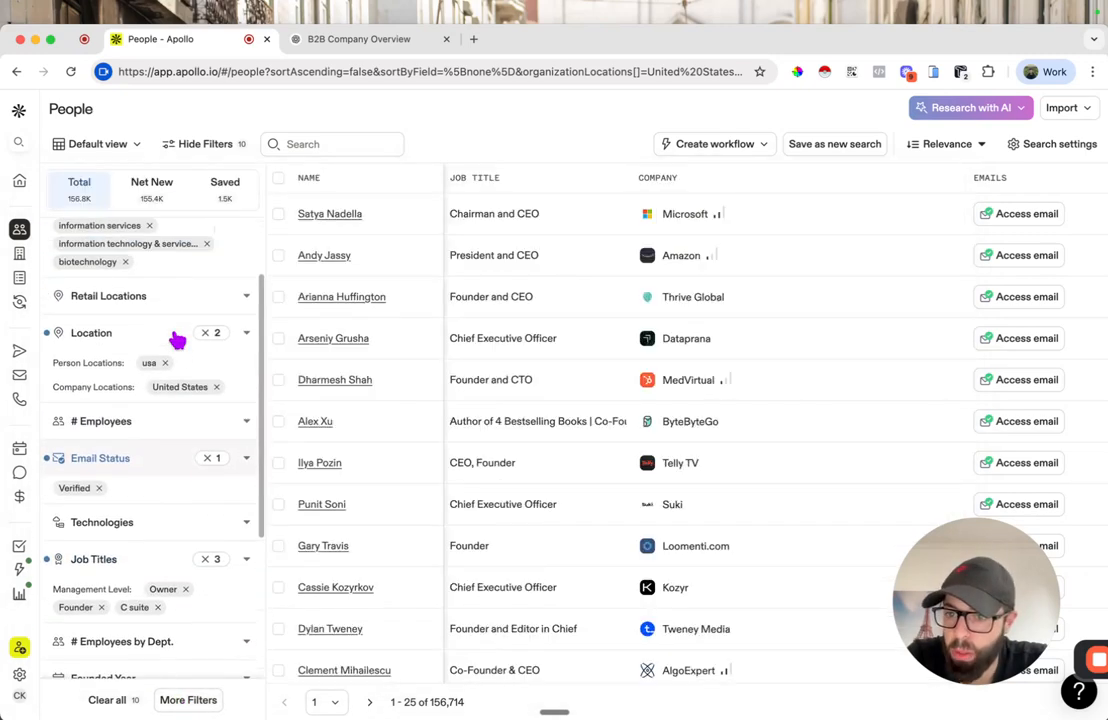
click(172, 447)
scroll(203, 549, down, 3)
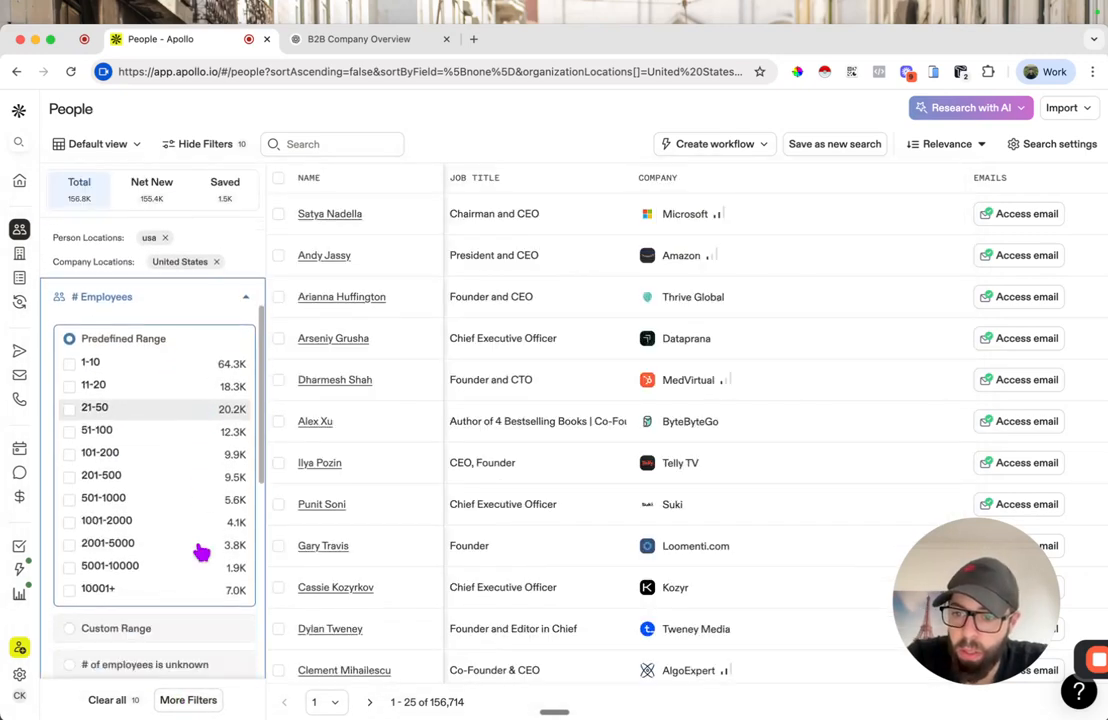
click(69, 364)
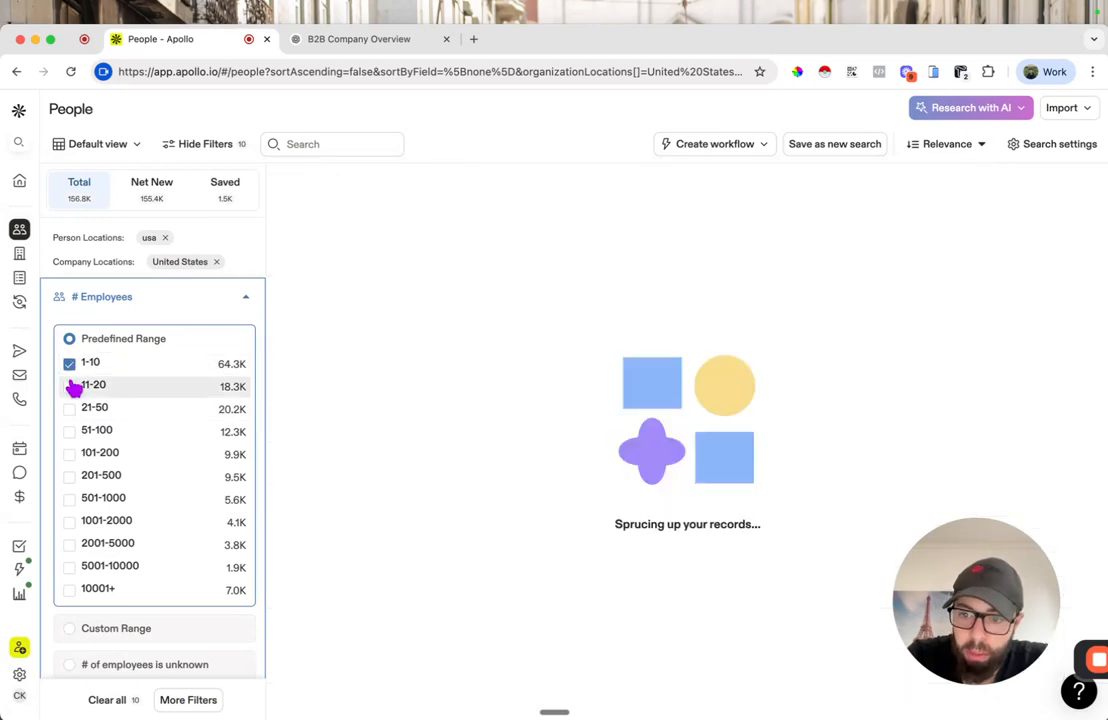
click(70, 386)
click(69, 410)
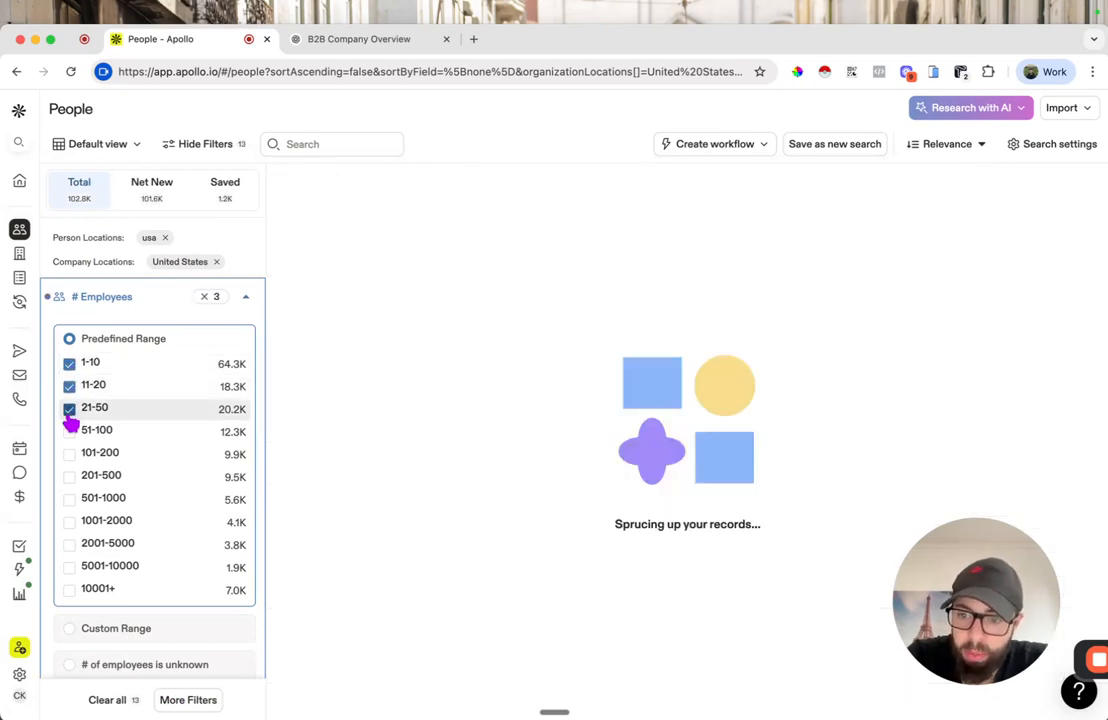
click(69, 411)
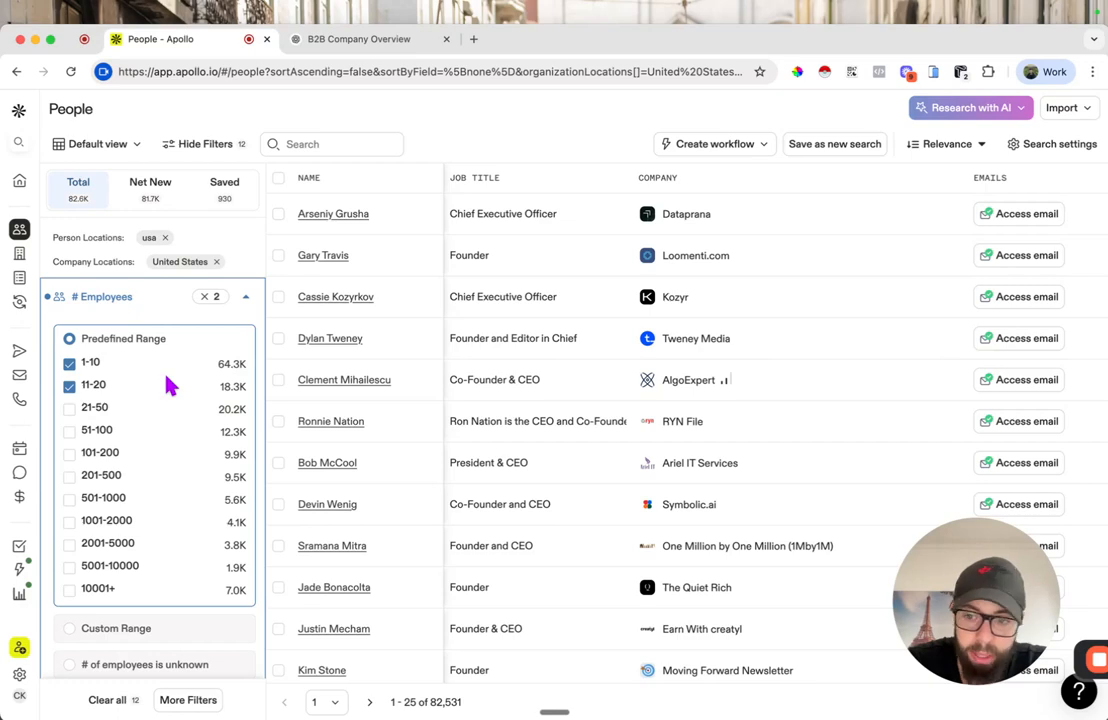
Review the people filters, and expand the employees-by-department filter in the full filter set
scroll(168, 385, down, 5)
scroll(168, 380, up, 1)
scroll(185, 304, up, 8)
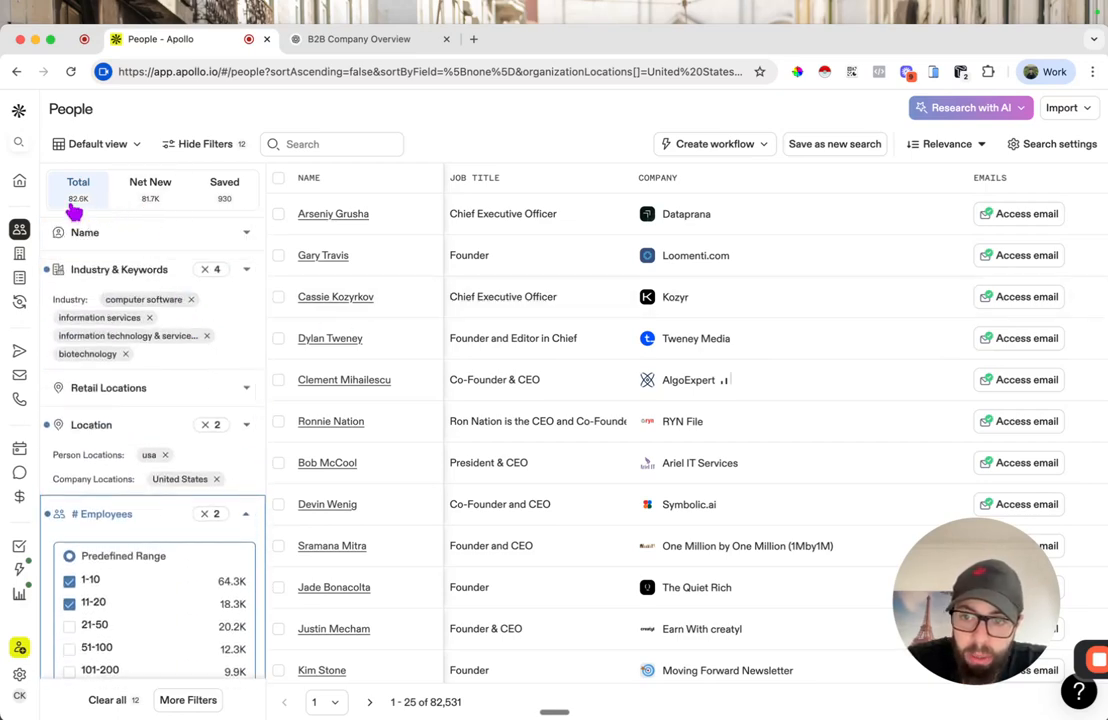
scroll(193, 270, down, 13)
scroll(138, 376, up, 1)
scroll(138, 372, down, 1)
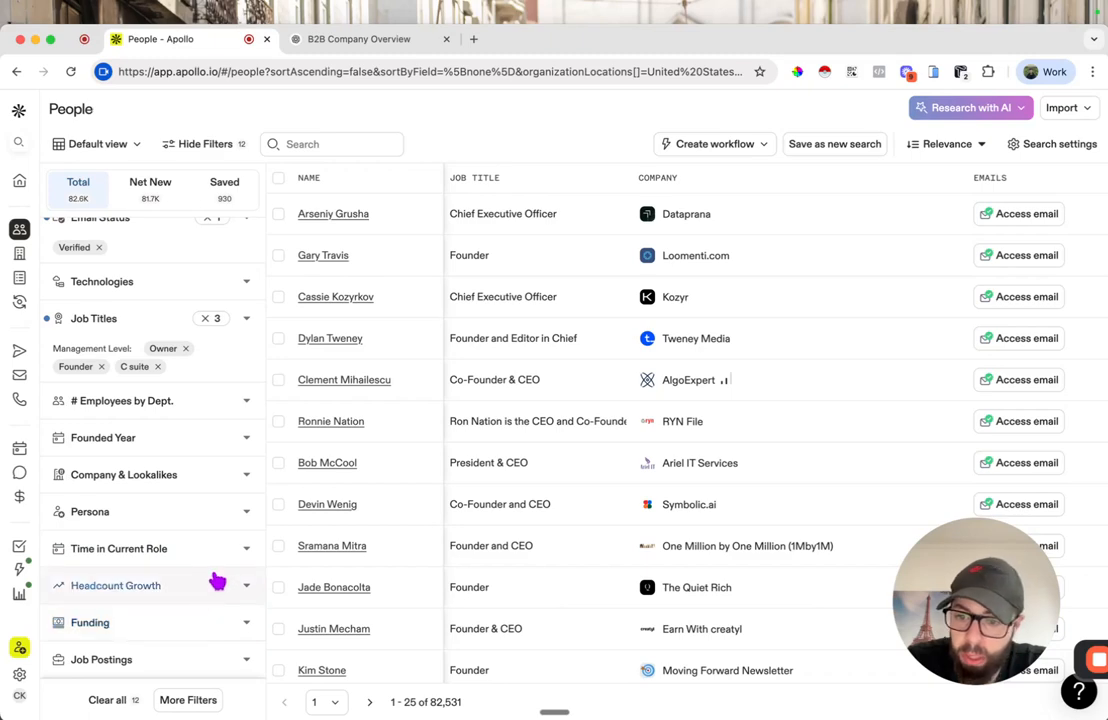
click(180, 701)
scroll(225, 494, down, 2)
scroll(225, 494, down, 12)
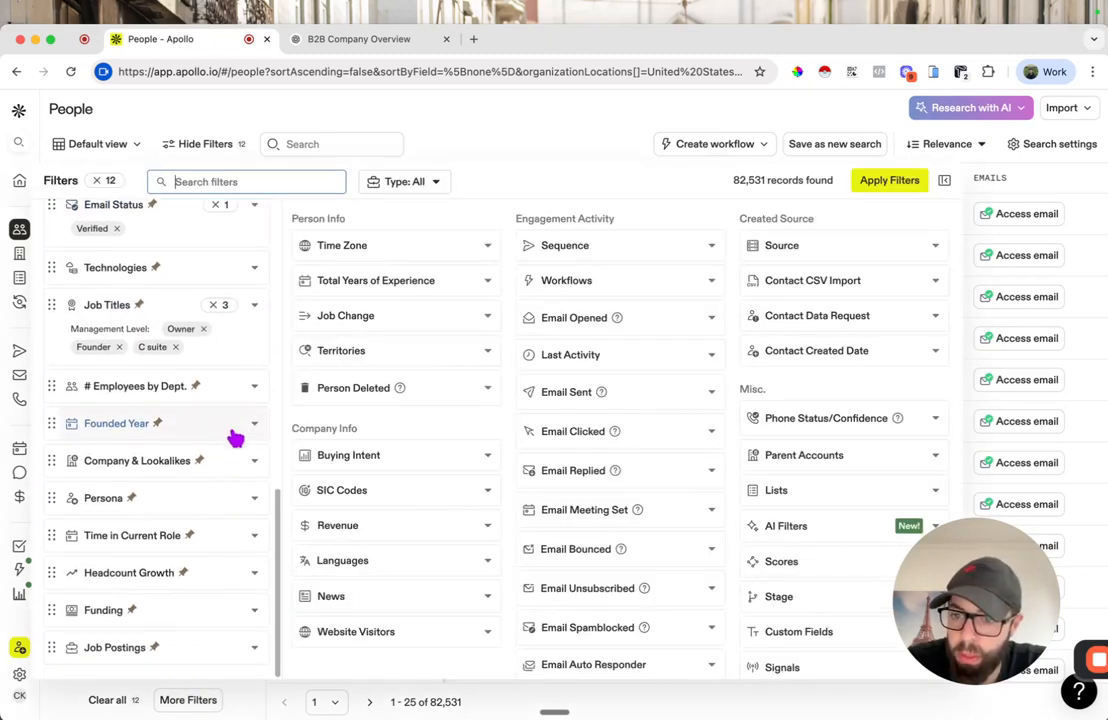
click(242, 388)
click(155, 427)
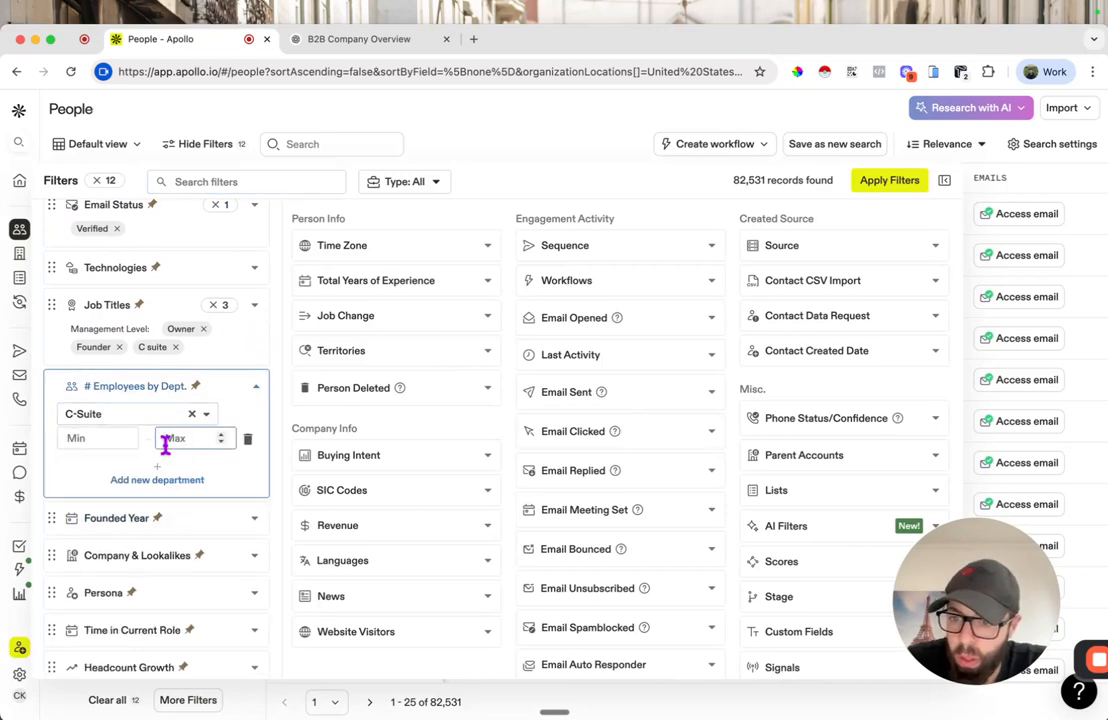
click(125, 415)
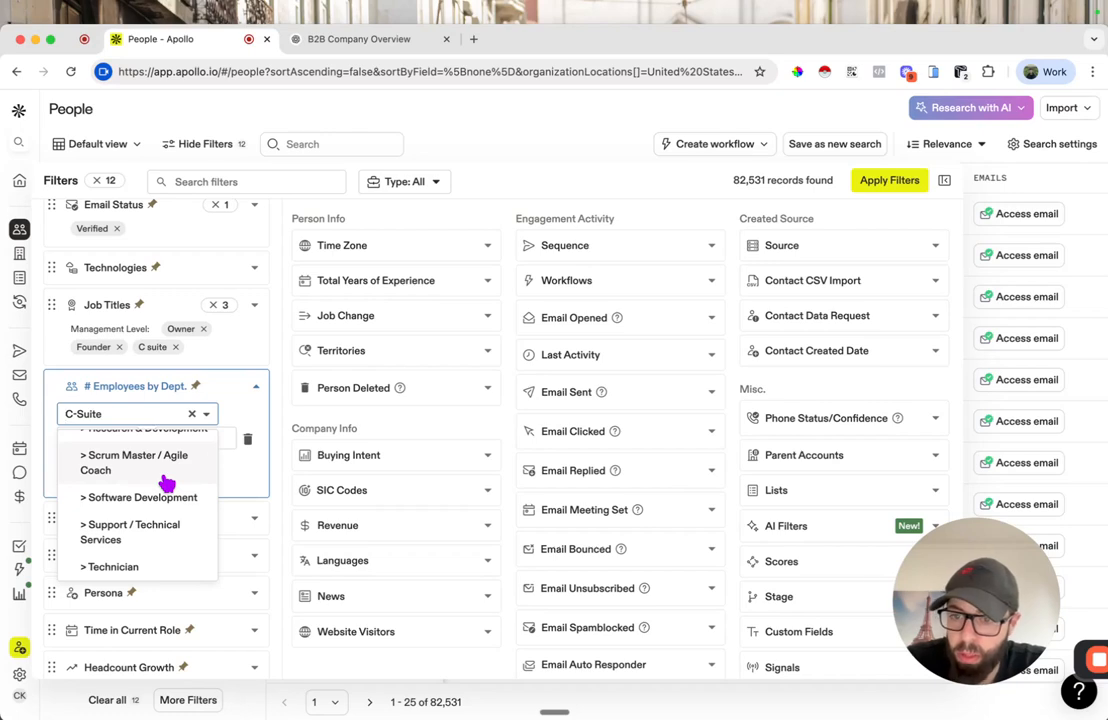
click(192, 413)
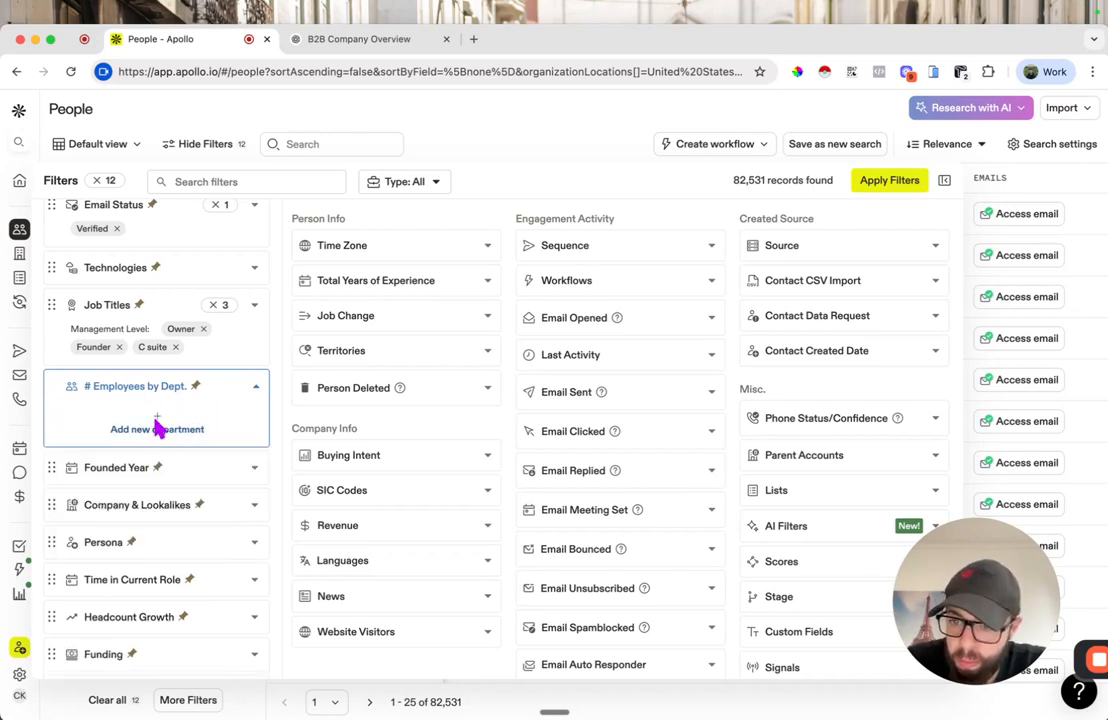
Add a Finance department condition with a maximum of 0 employees, and apply the filters
click(157, 427)
click(106, 413)
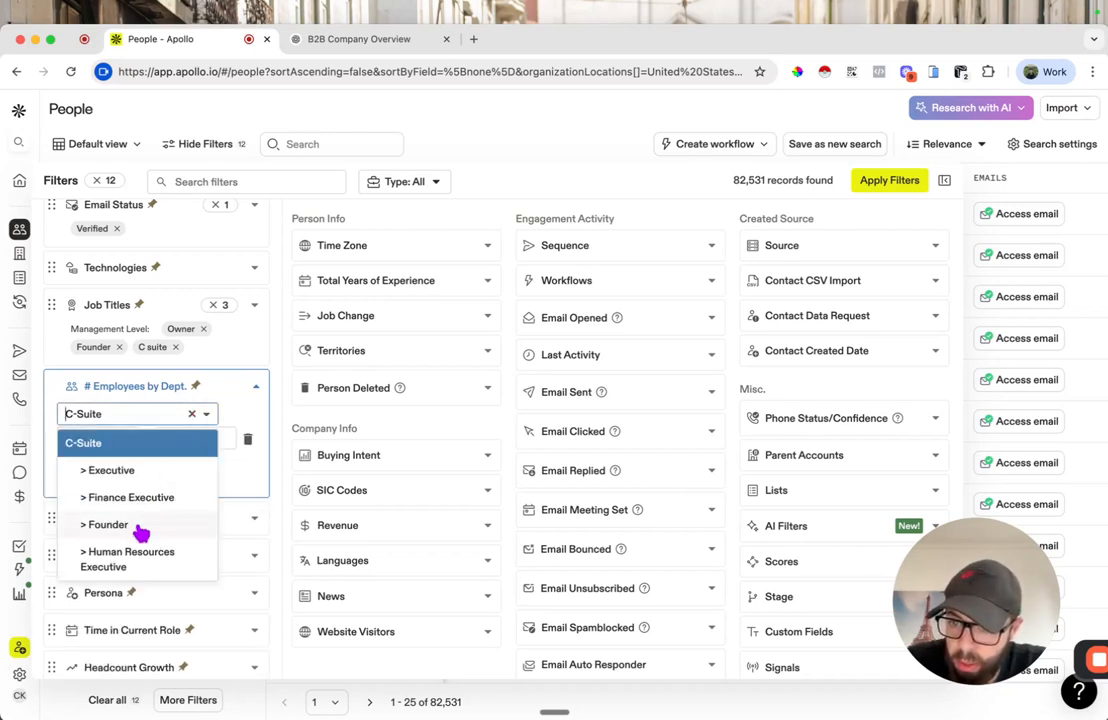
scroll(141, 535, down, 15)
scroll(141, 535, down, 15)
scroll(141, 530, down, 6)
scroll(141, 527, up, 3)
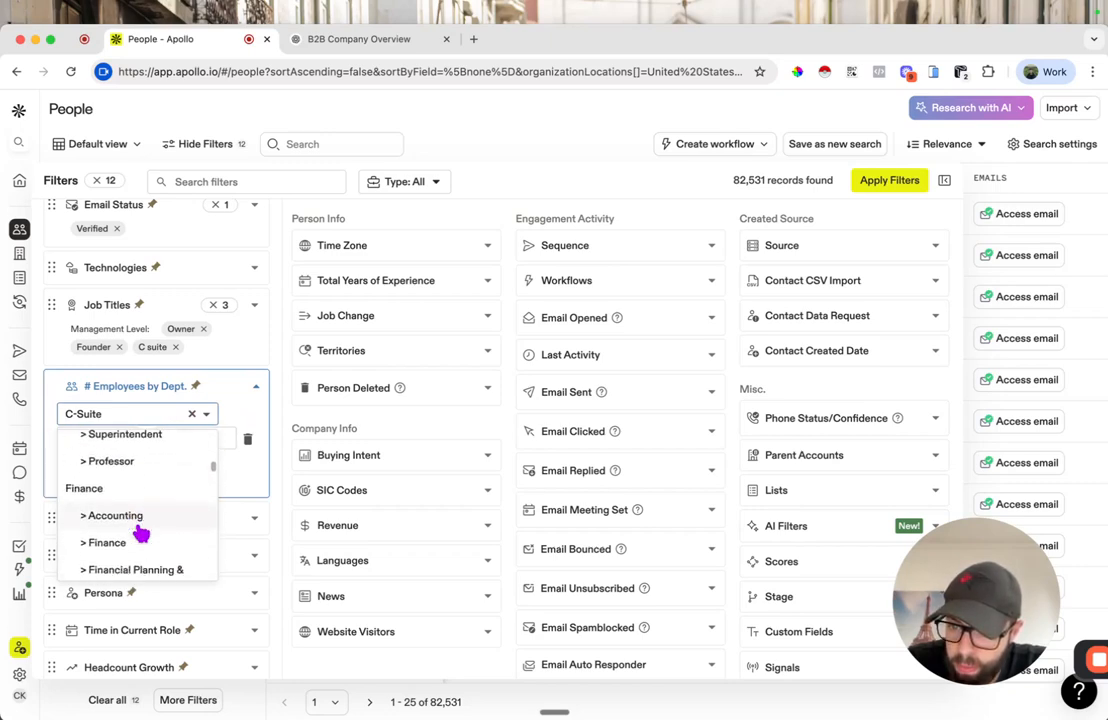
click(93, 484)
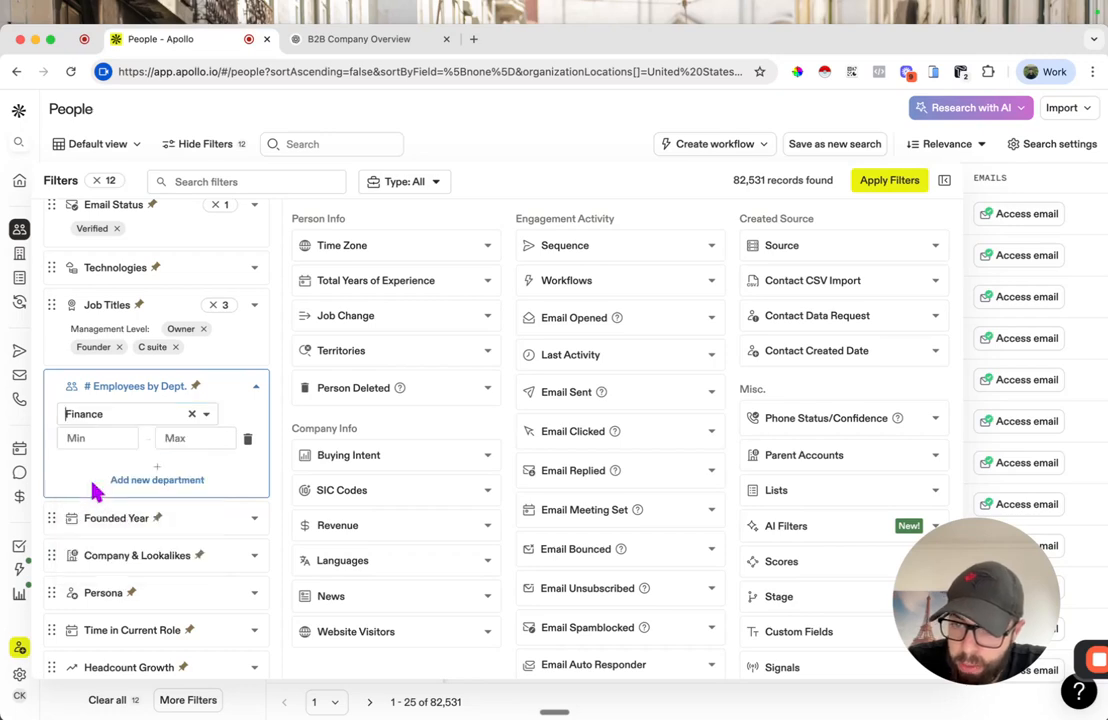
click(173, 438)
text(0)
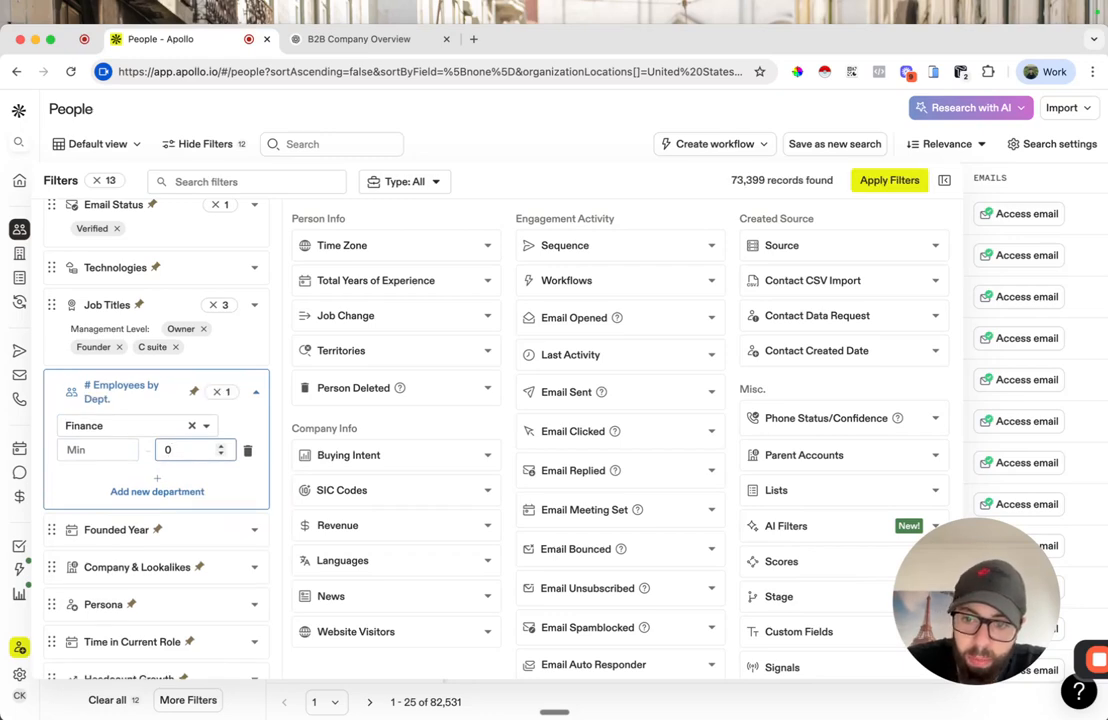
click(886, 182)
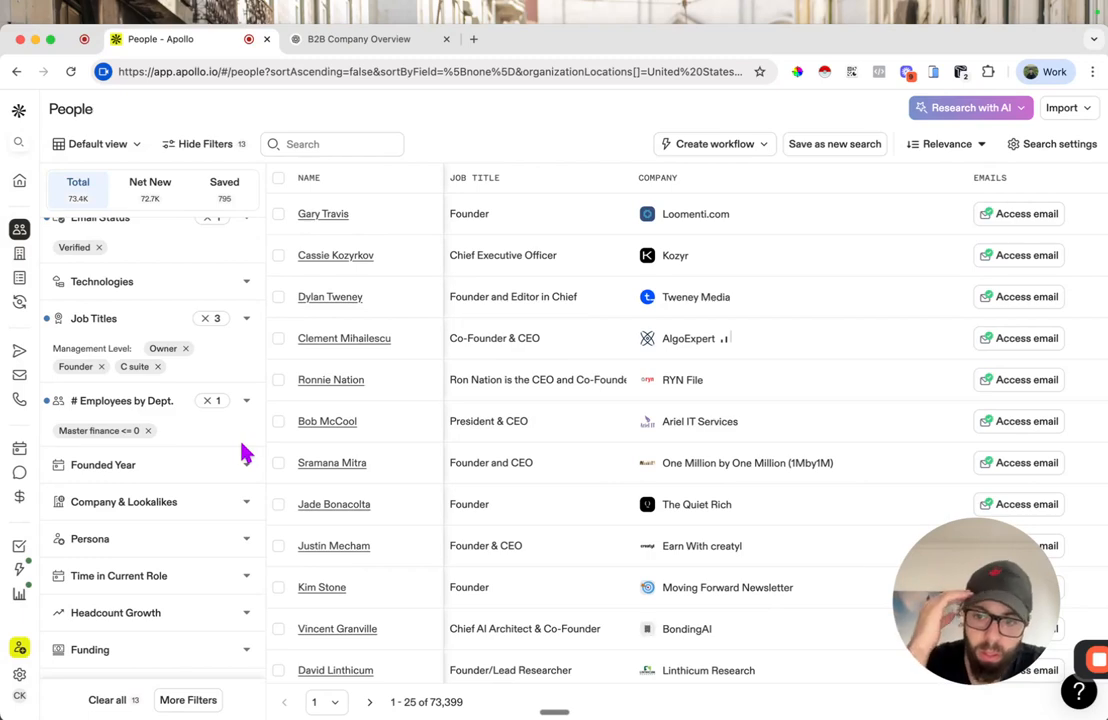
Recheck the employees-by-department filter, look through the available industry options, and collapse both filters
click(195, 420)
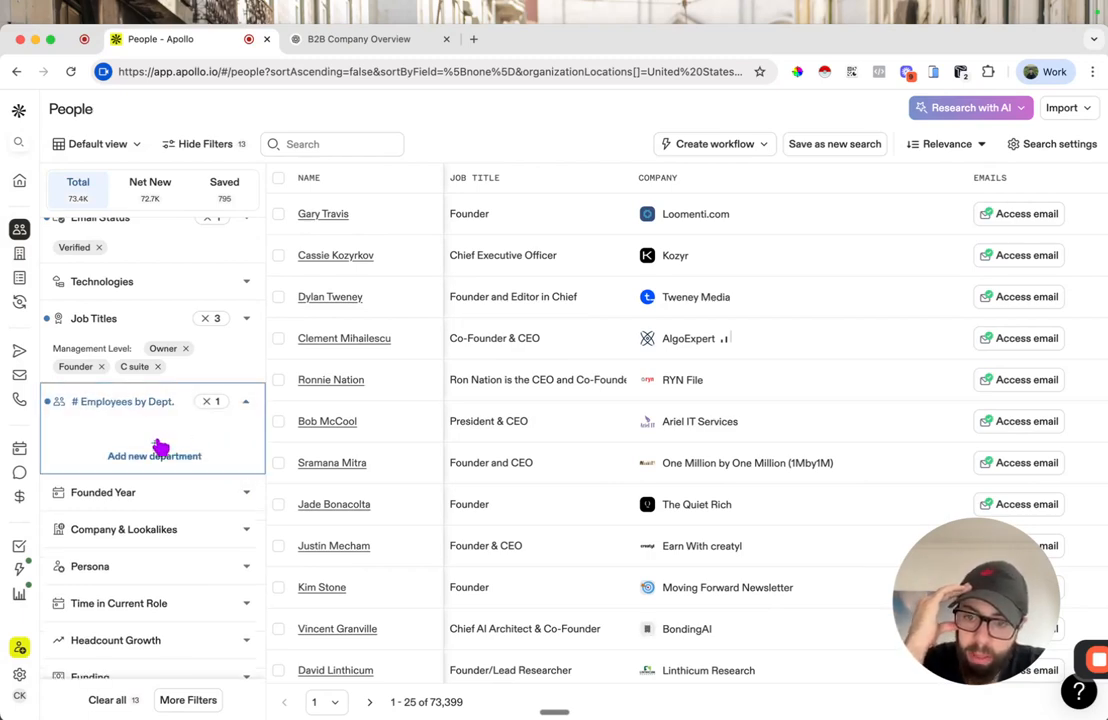
click(247, 402)
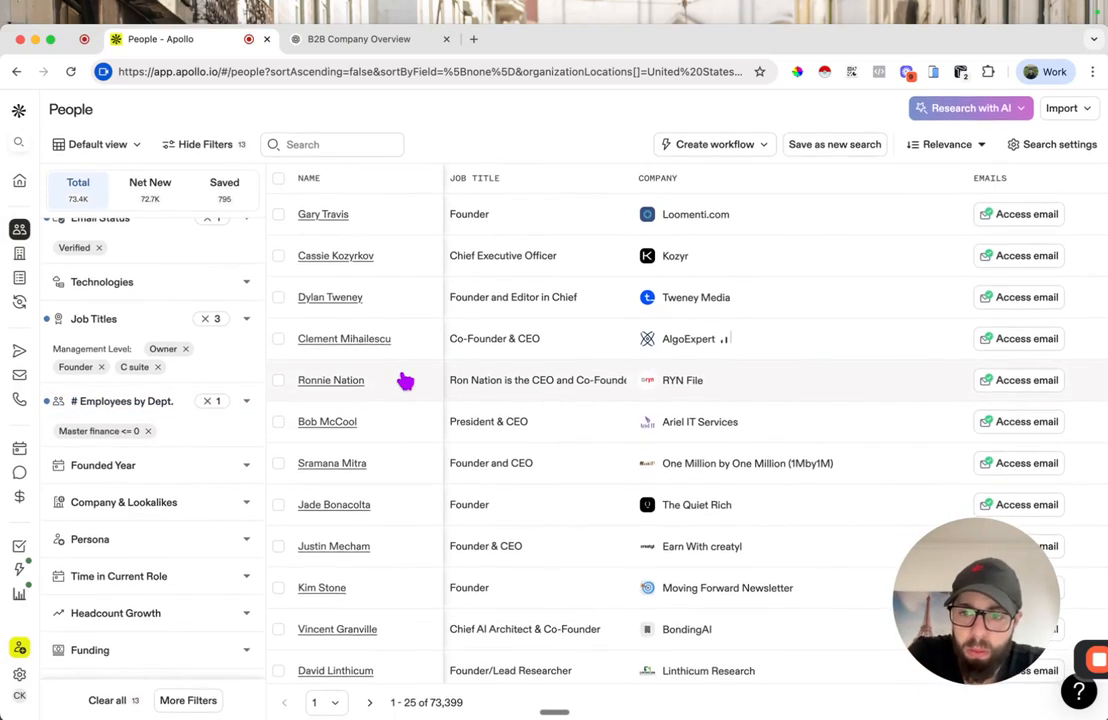
scroll(175, 318, up, 8)
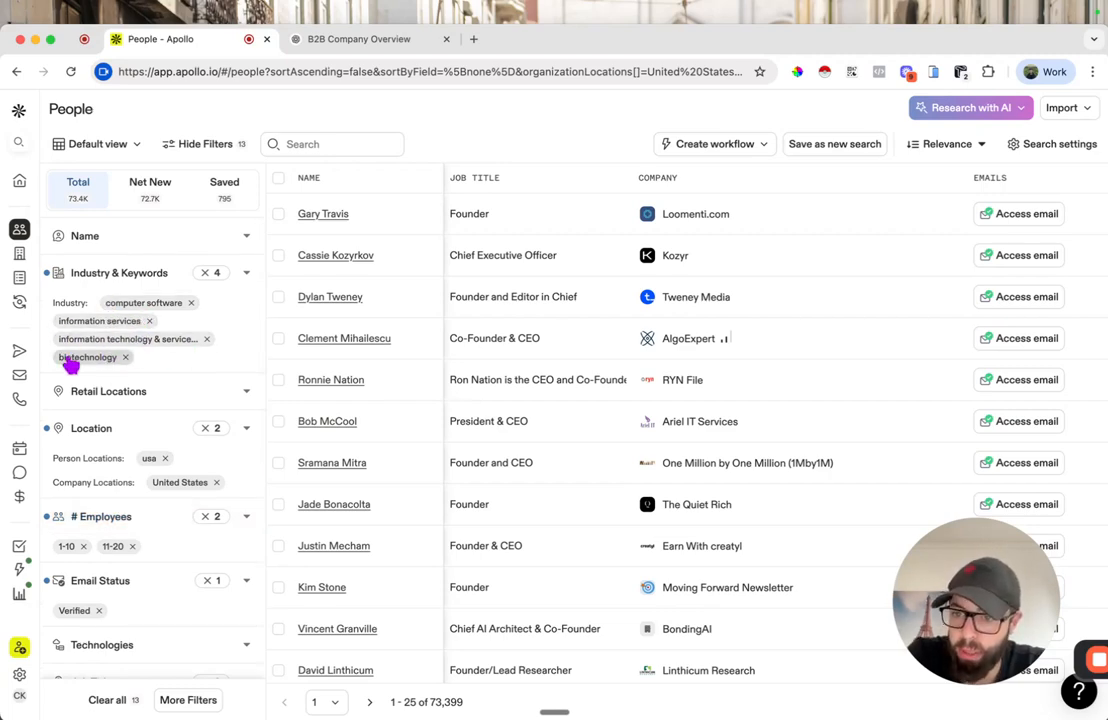
click(166, 278)
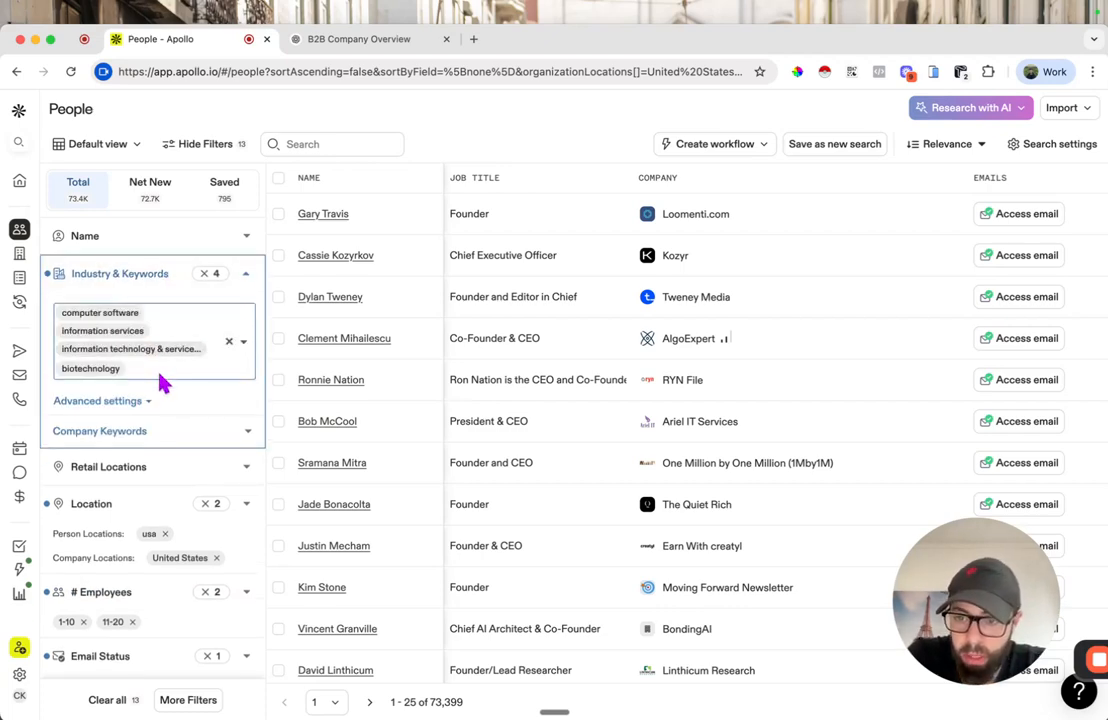
click(160, 372)
scroll(161, 487, down, 10)
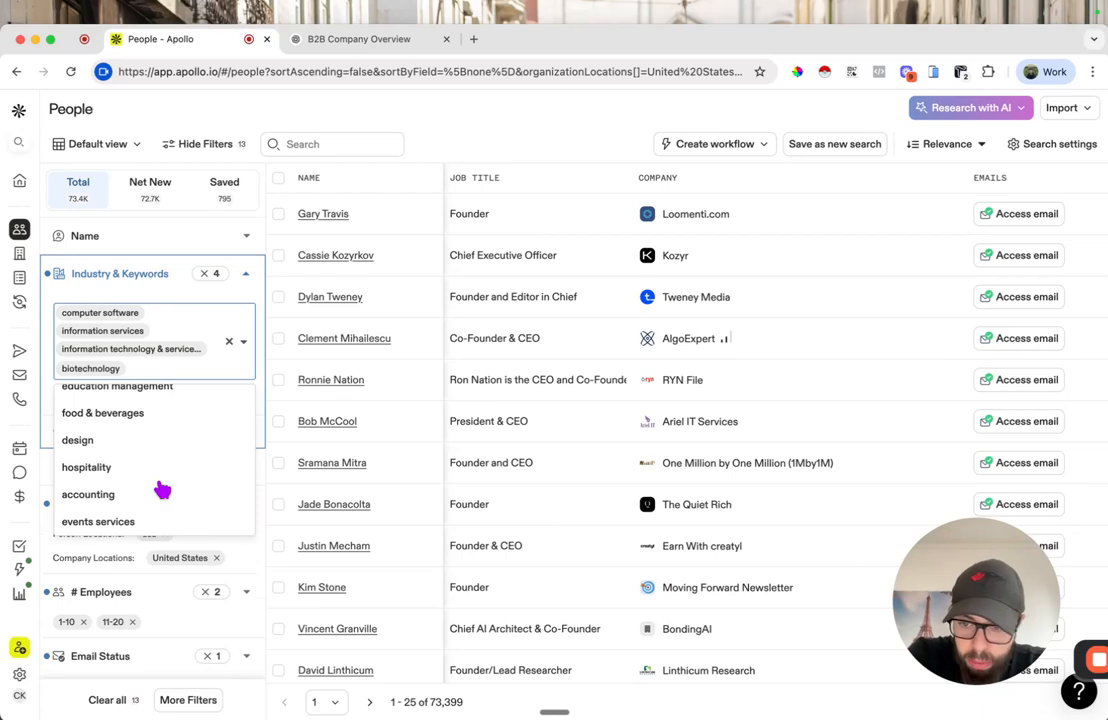
scroll(162, 488, down, 3)
scroll(162, 488, up, 3)
scroll(162, 487, up, 8)
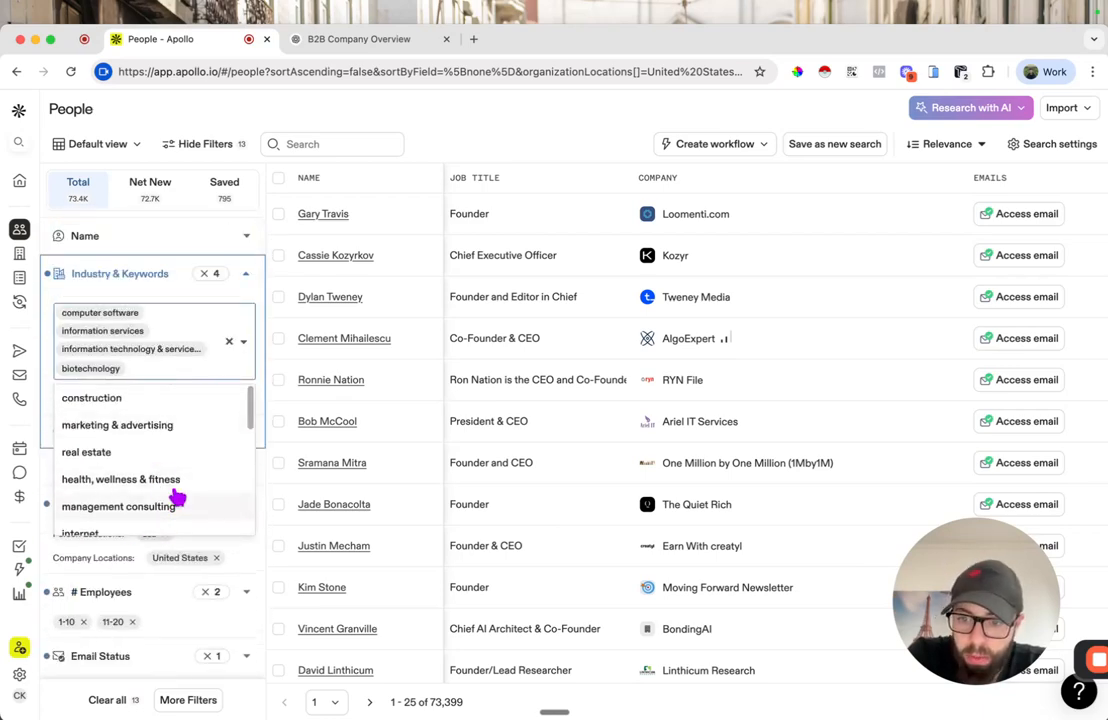
click(251, 281)
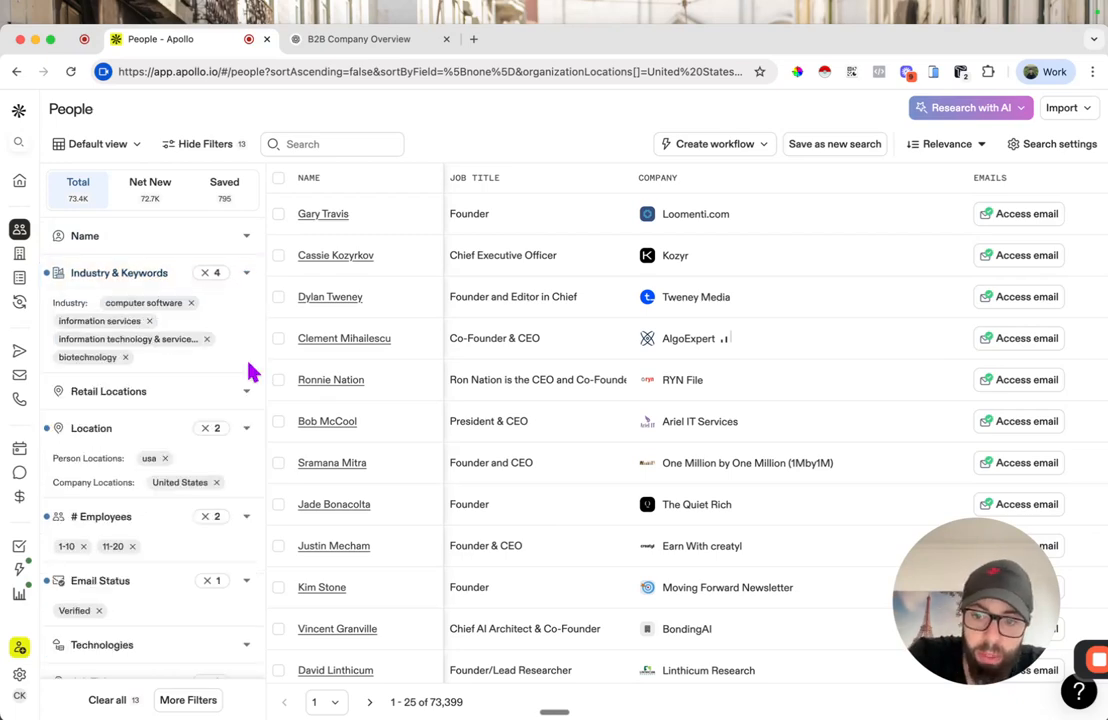
Review the applied filters, clear all selected industries, and expand the industry and keywords filter
scroll(249, 368, down, 3)
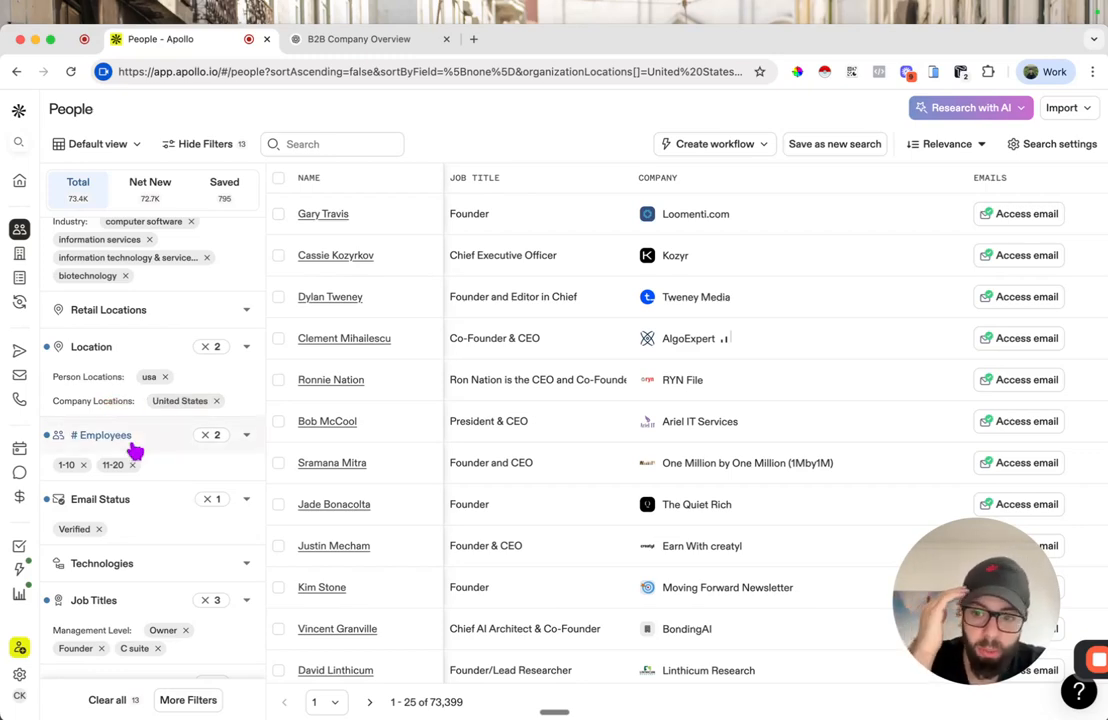
scroll(136, 450, down, 4)
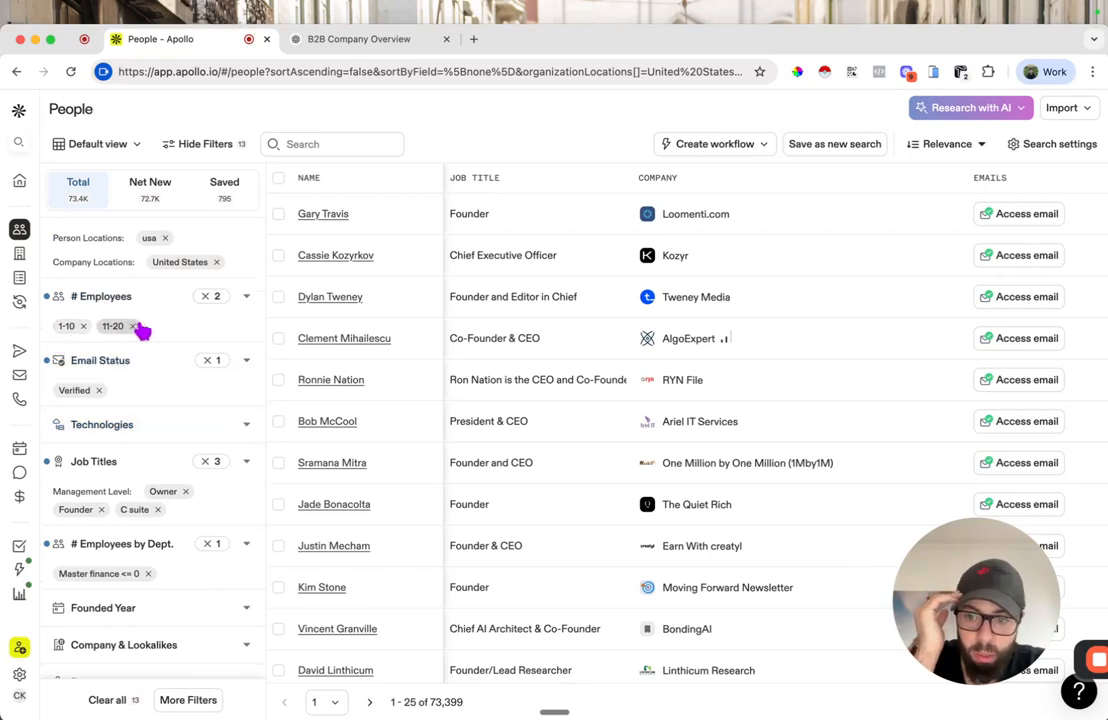
scroll(117, 410, down, 3)
scroll(118, 413, up, 1)
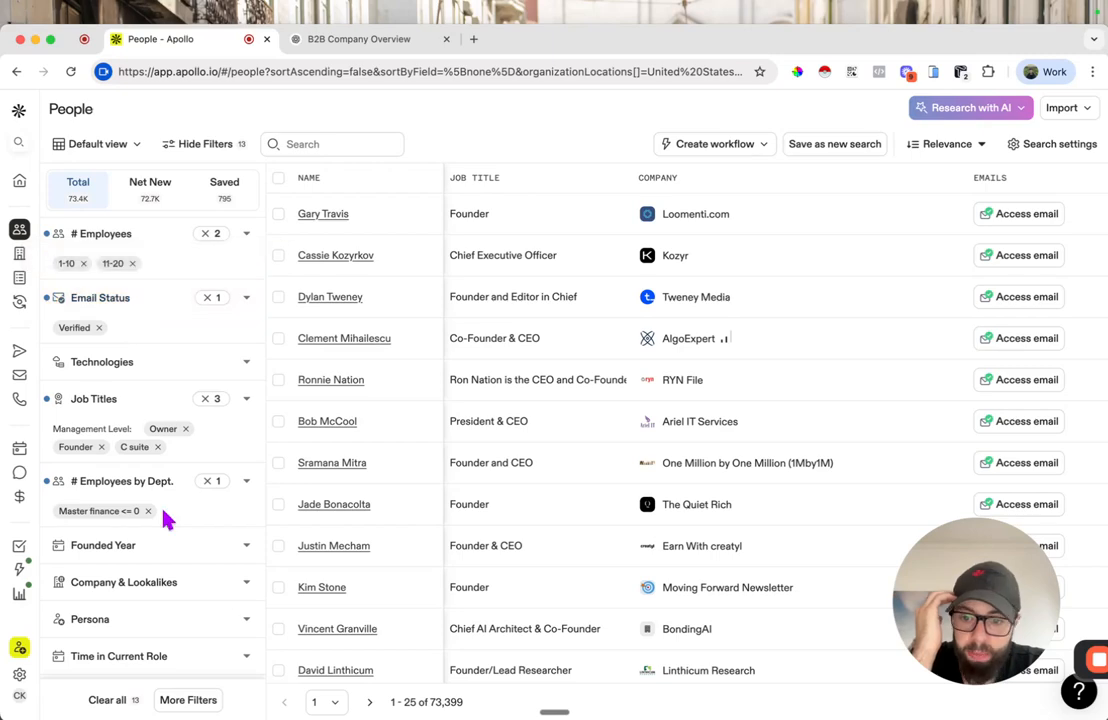
scroll(166, 514, down, 2)
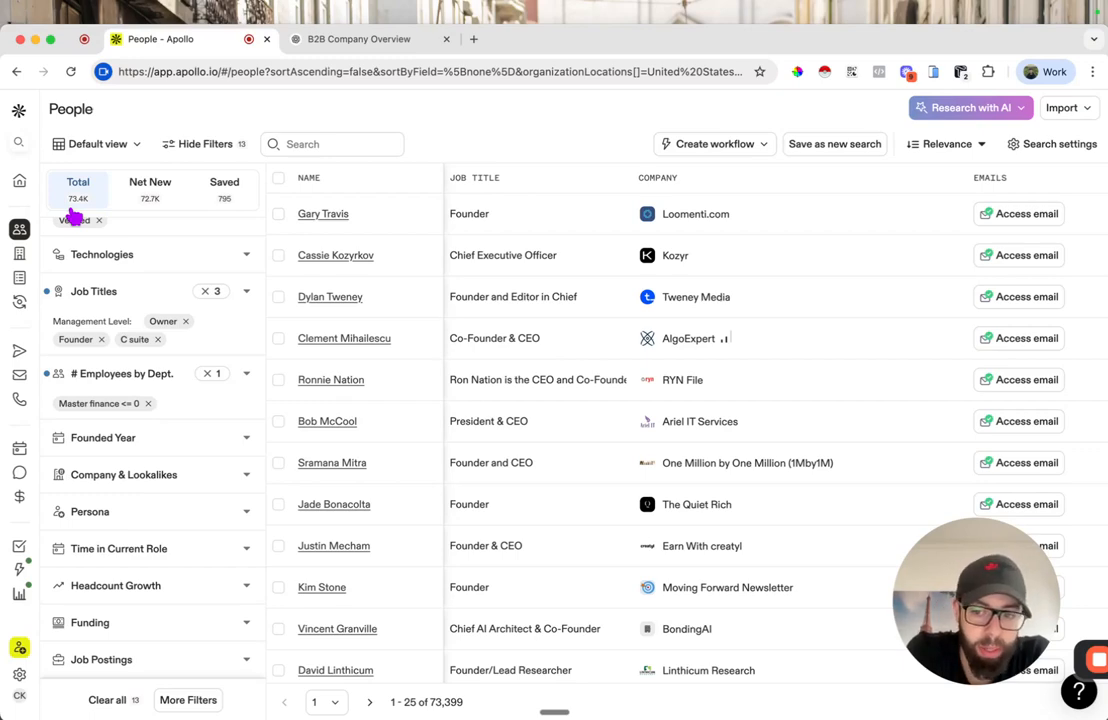
scroll(129, 287, up, 8)
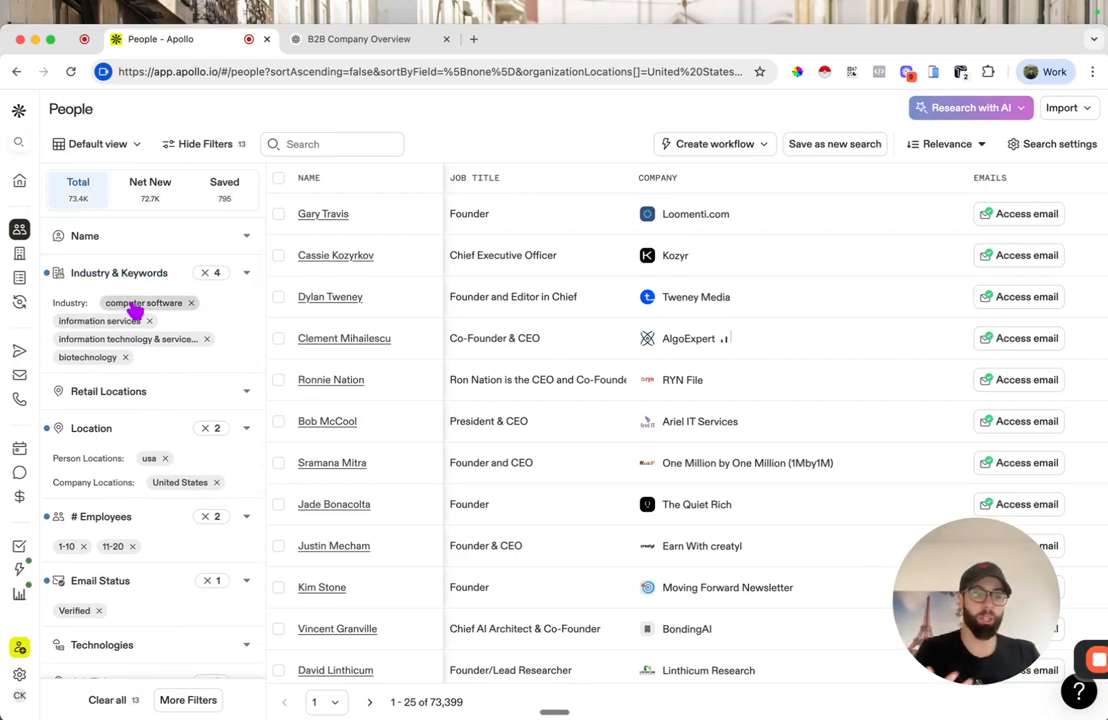
click(206, 275)
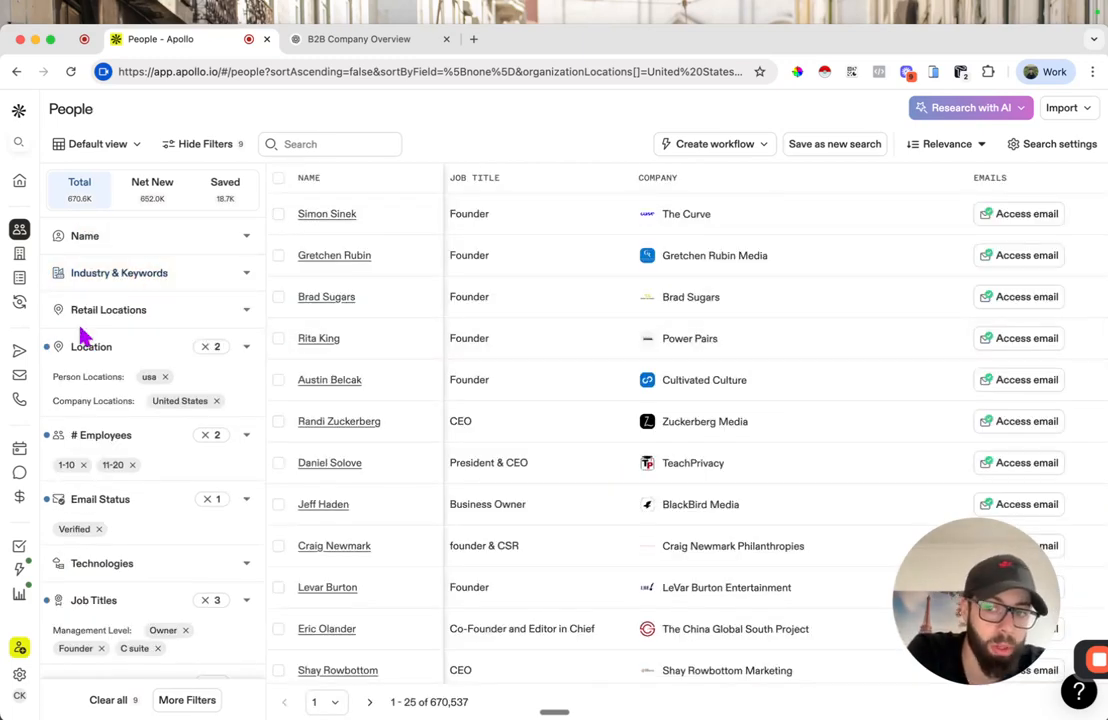
click(132, 282)
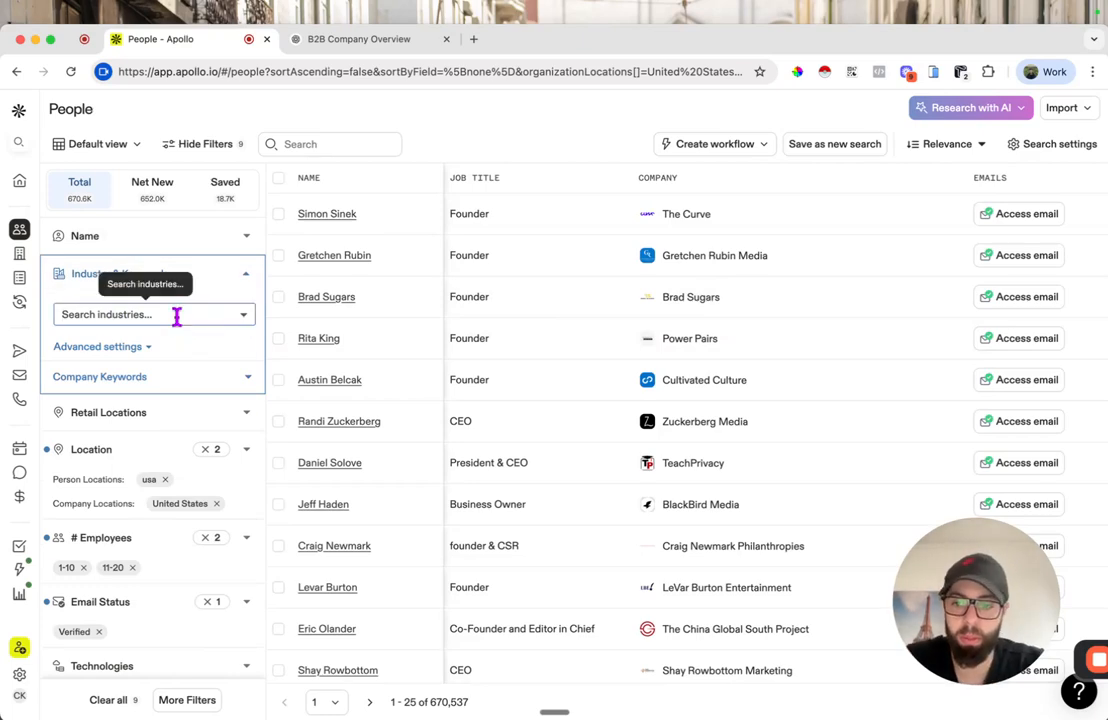
Try the financial services industry as the only industry filter, and remove it again
text(fin)
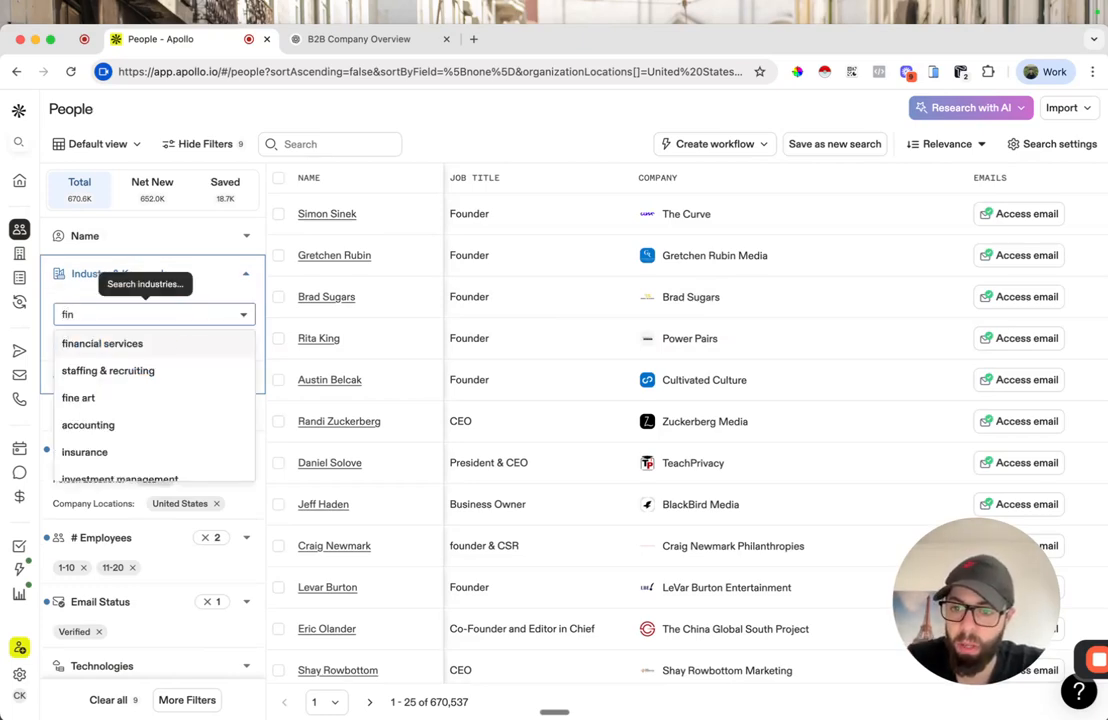
click(166, 342)
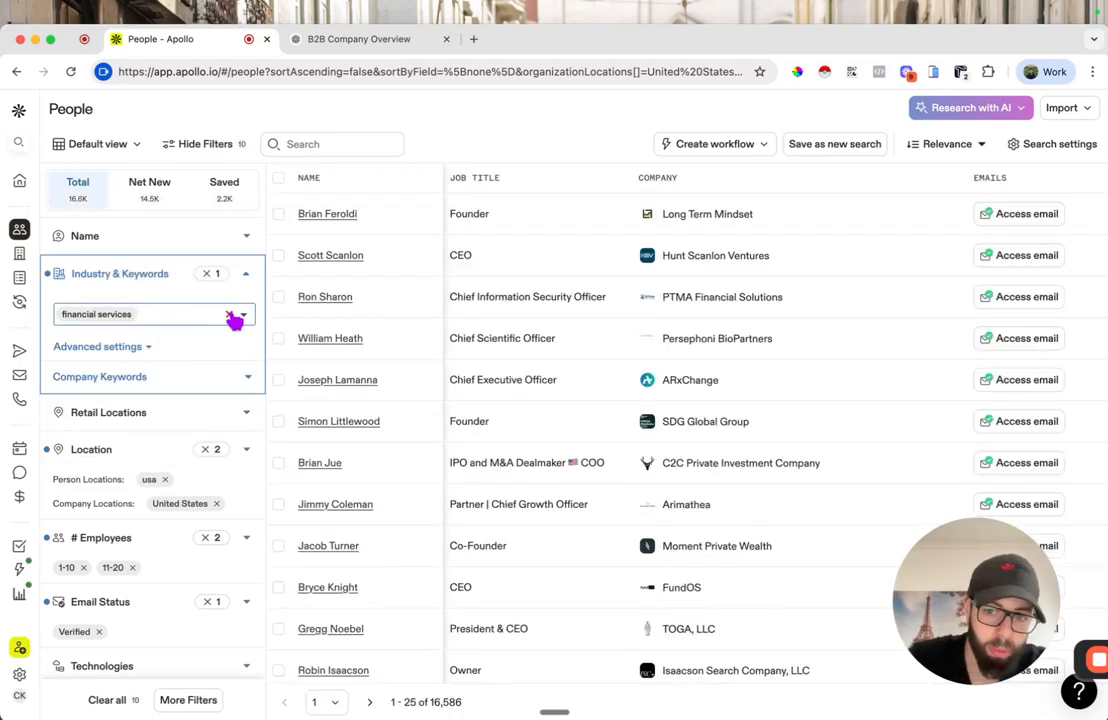
key(BackSpace)
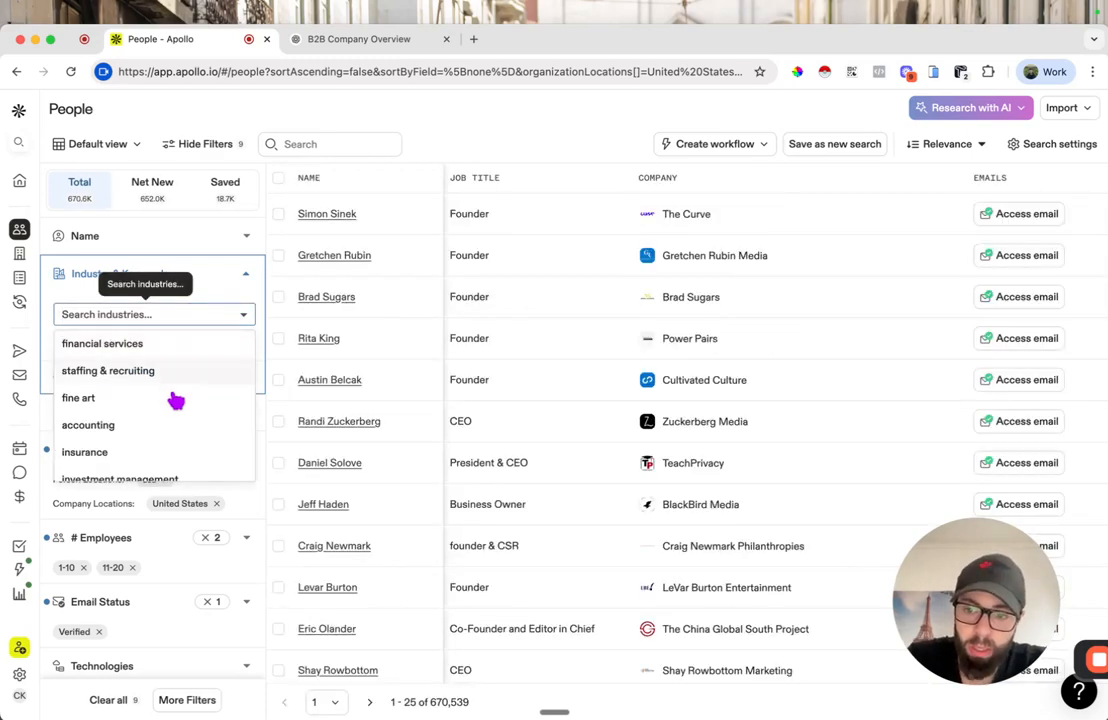
Add information technology & services, internet, and computer software to the industry filter
scroll(176, 400, down, 2)
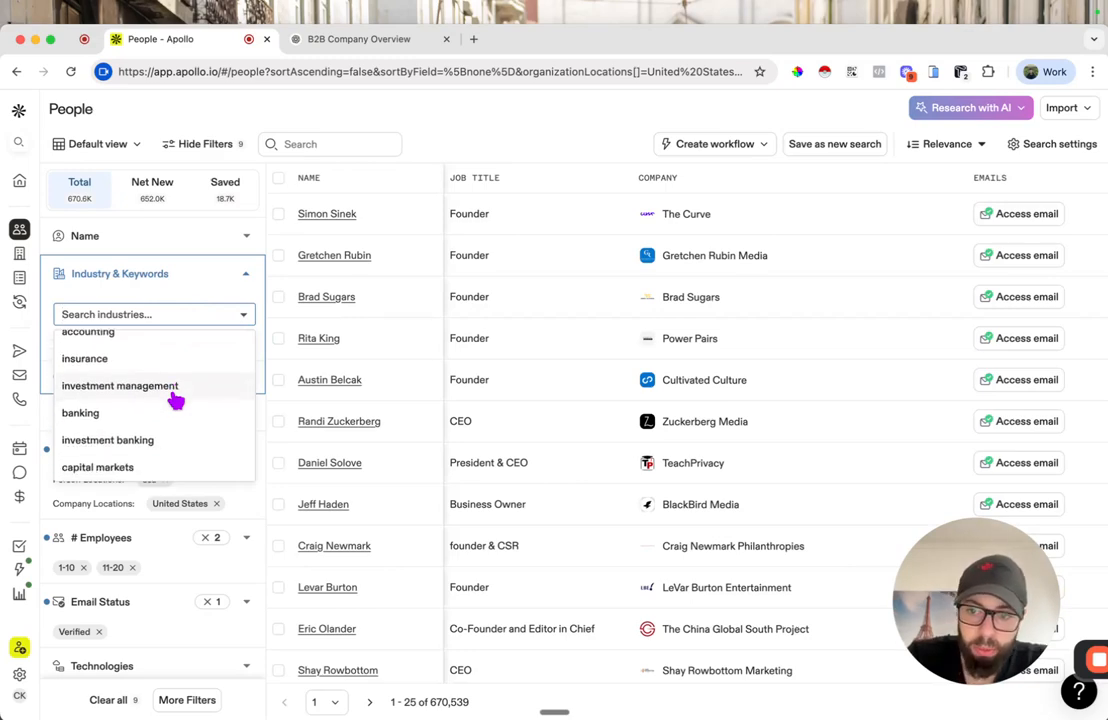
text(info)
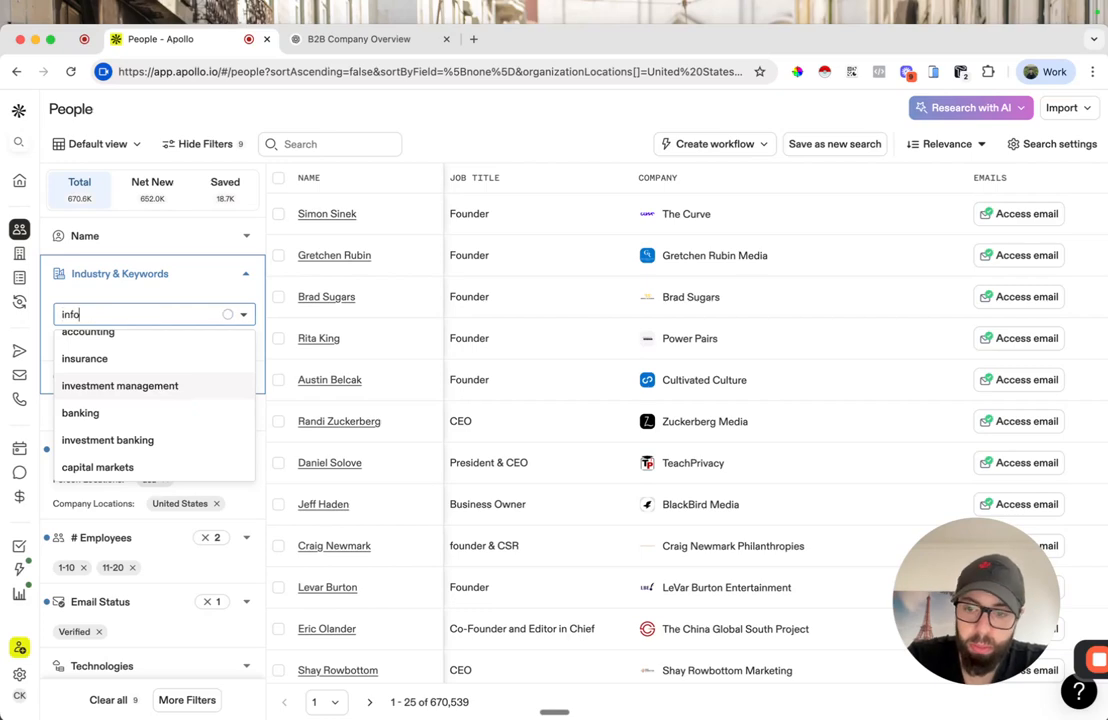
text(r)
click(180, 344)
text(int)
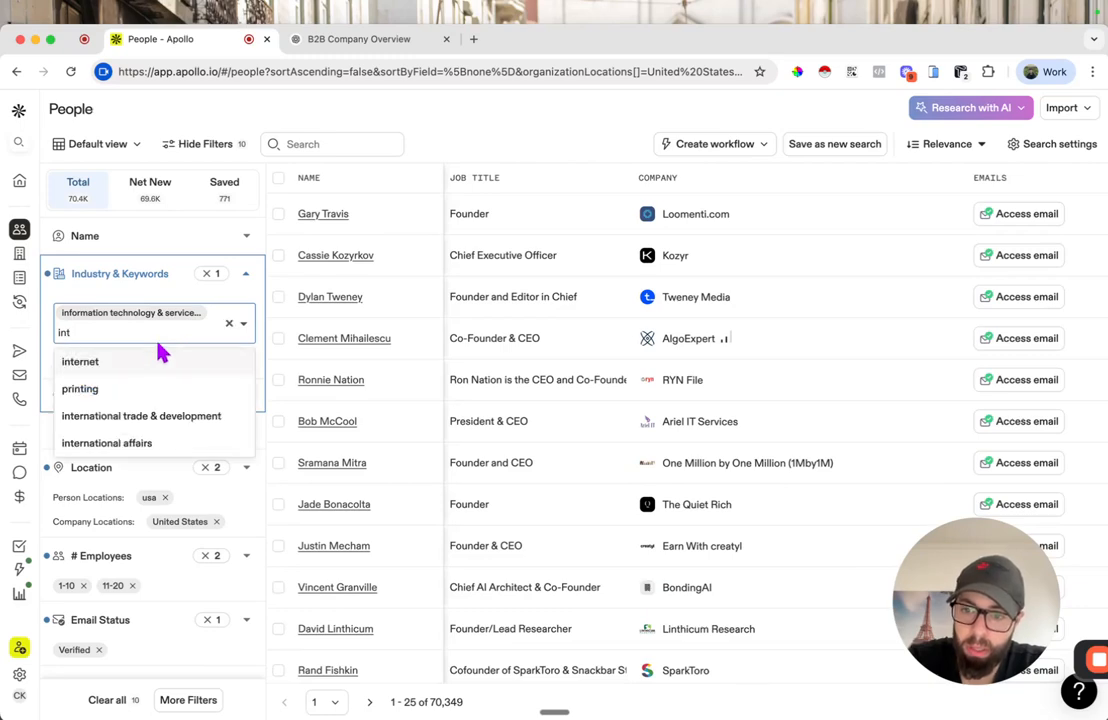
click(155, 363)
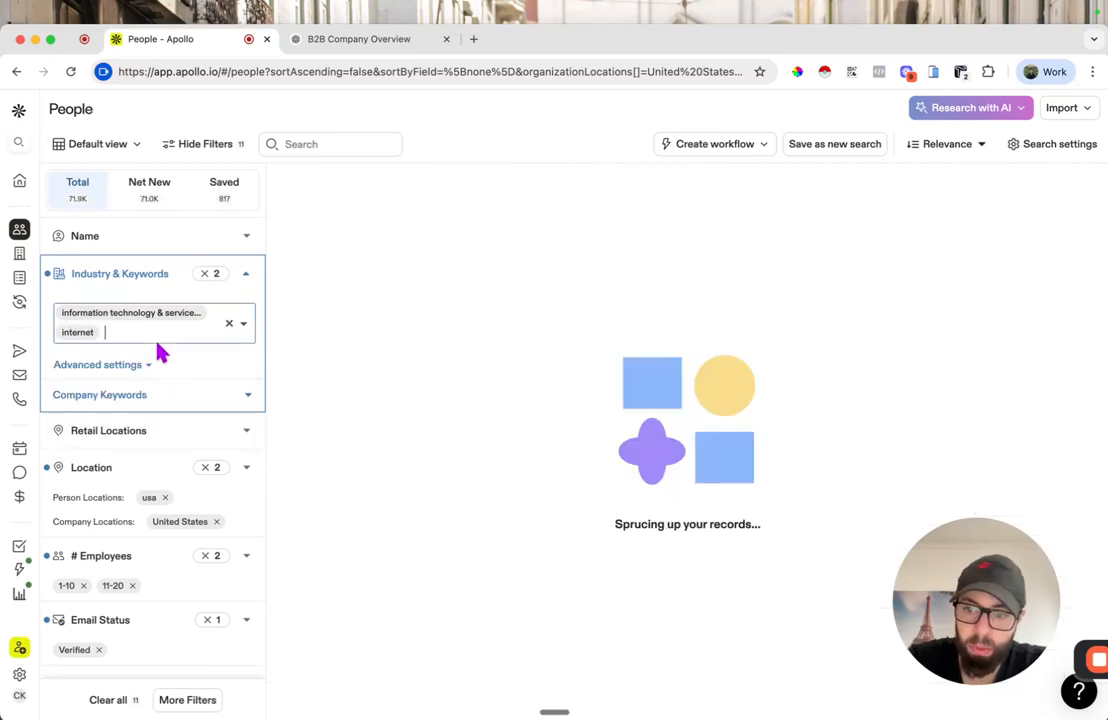
text(softwar)
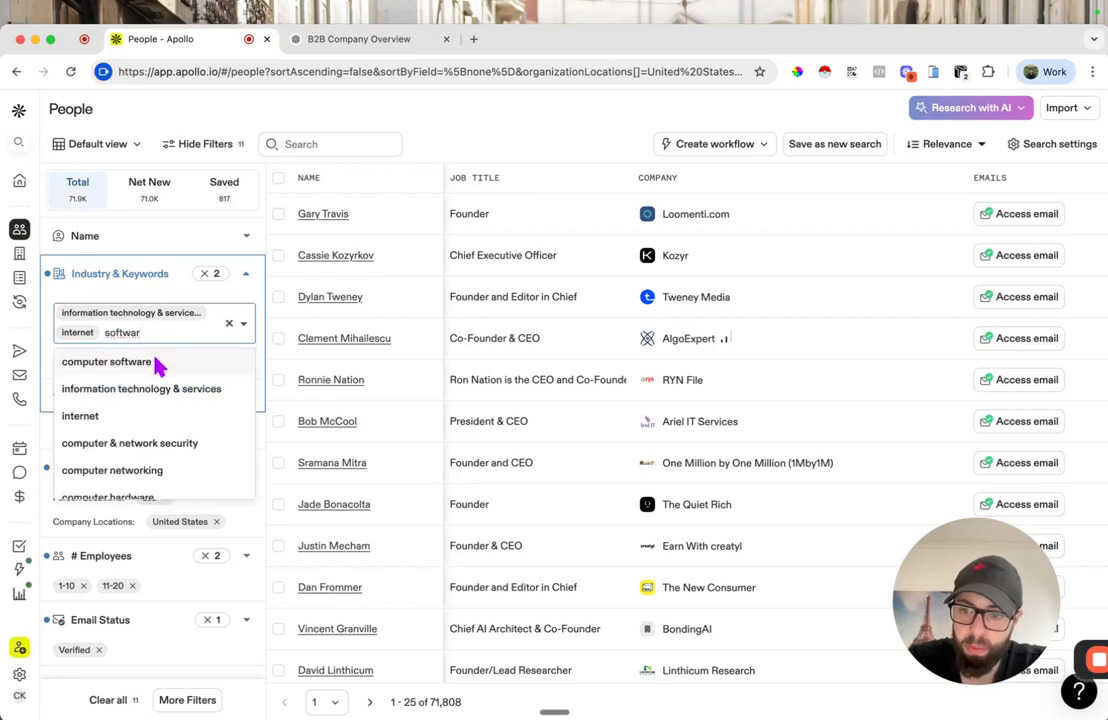
click(157, 365)
Add biotechnology and nanotechnology to the industry filter, and collapse the filter
text(tech)
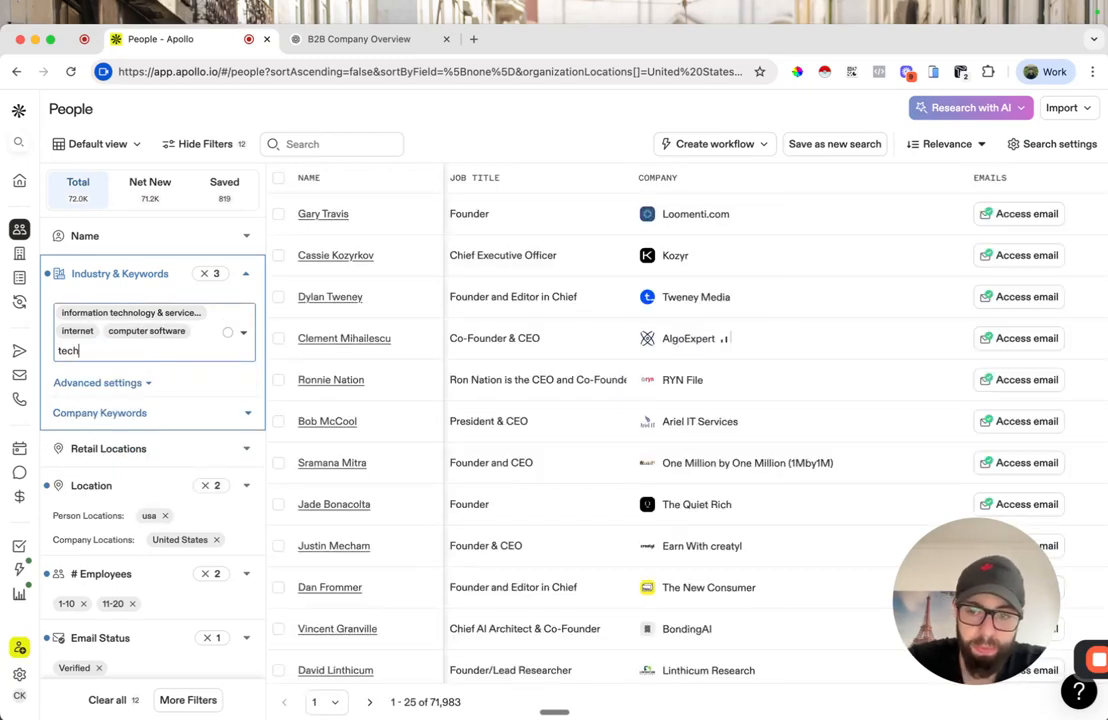
text(no)
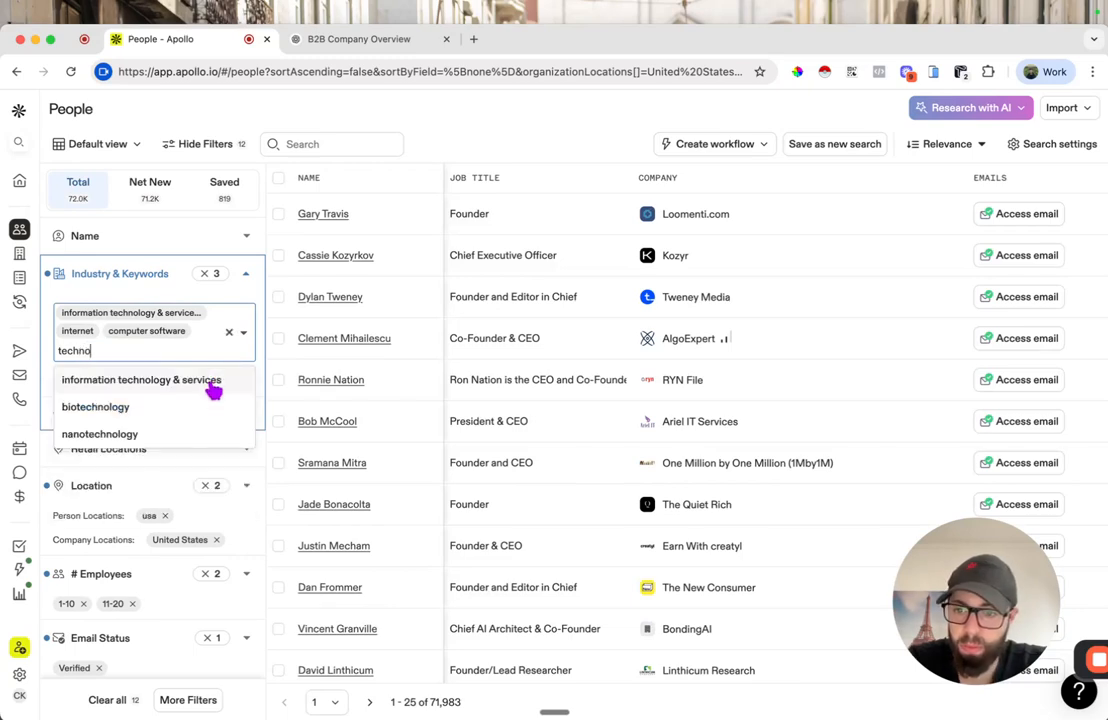
click(202, 408)
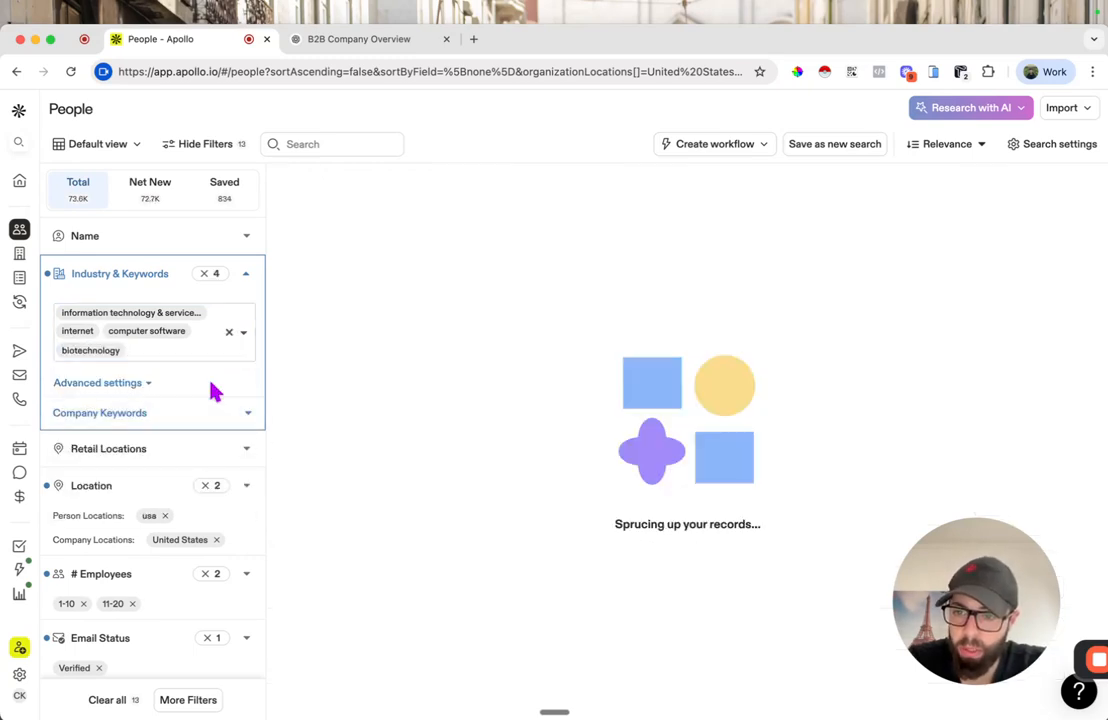
text(nan)
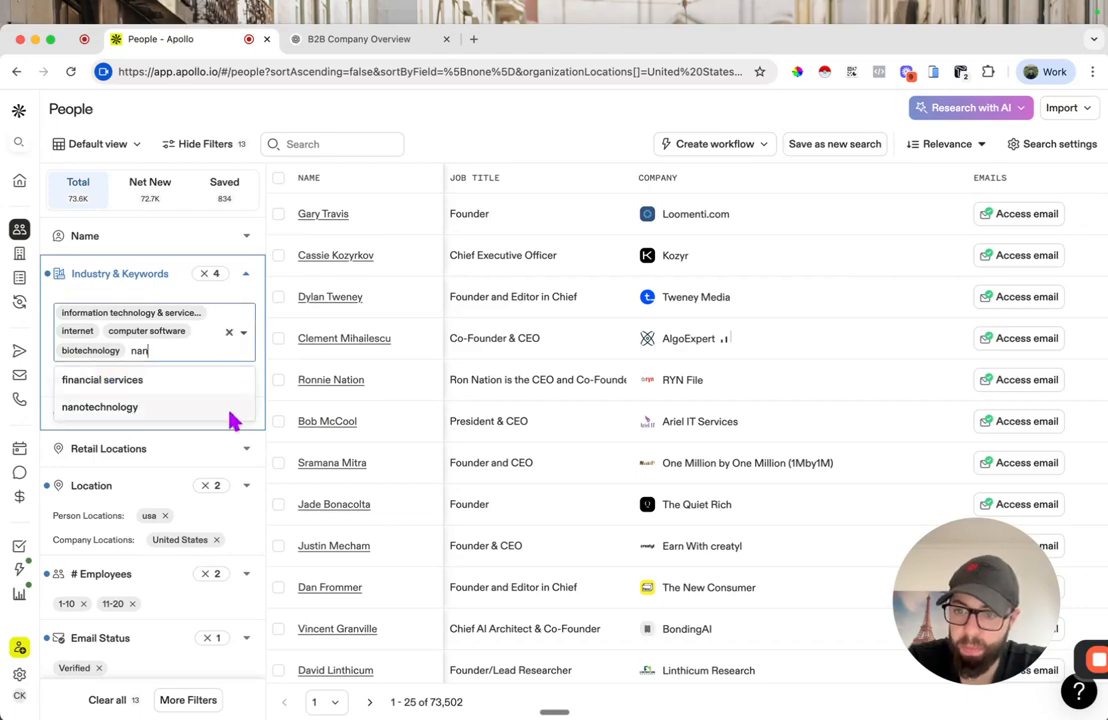
click(234, 412)
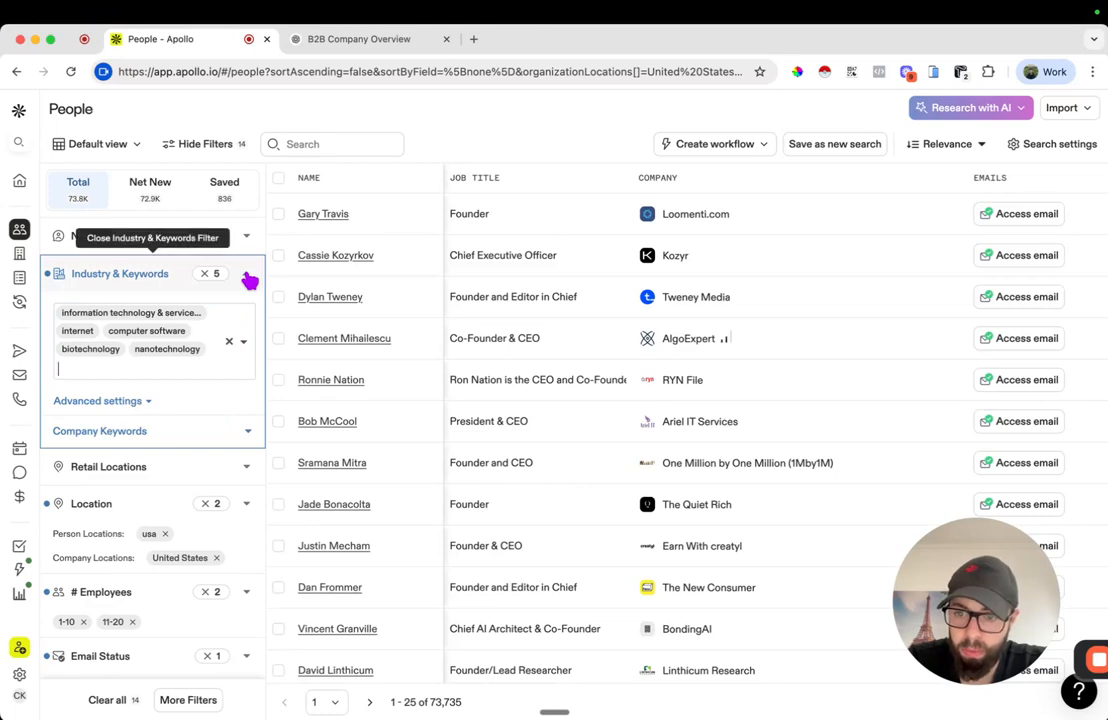
click(252, 279)
Expand the job titles filter and exclude the title cfo
scroll(129, 636, down, 5)
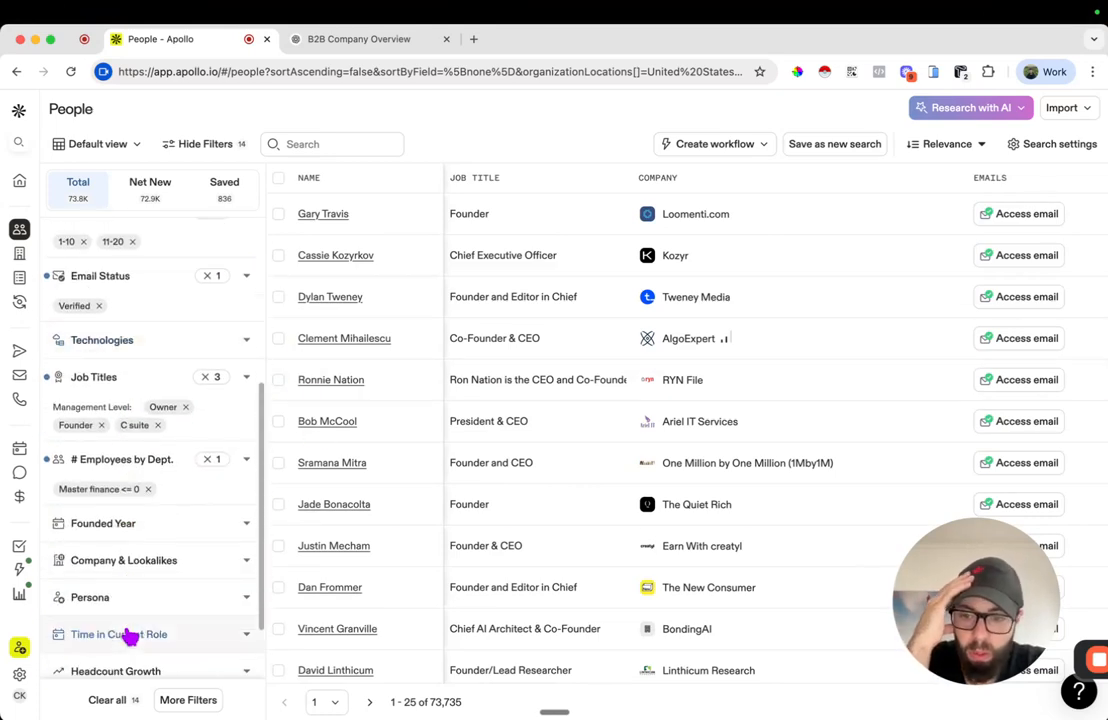
scroll(129, 636, down, 2)
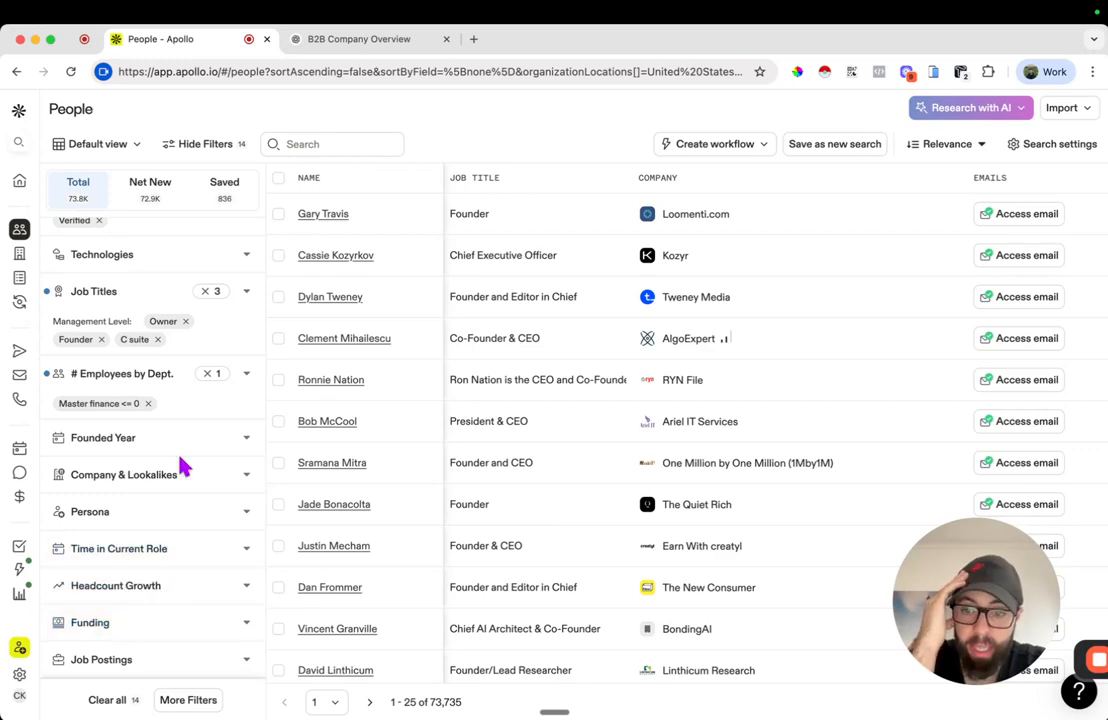
click(158, 294)
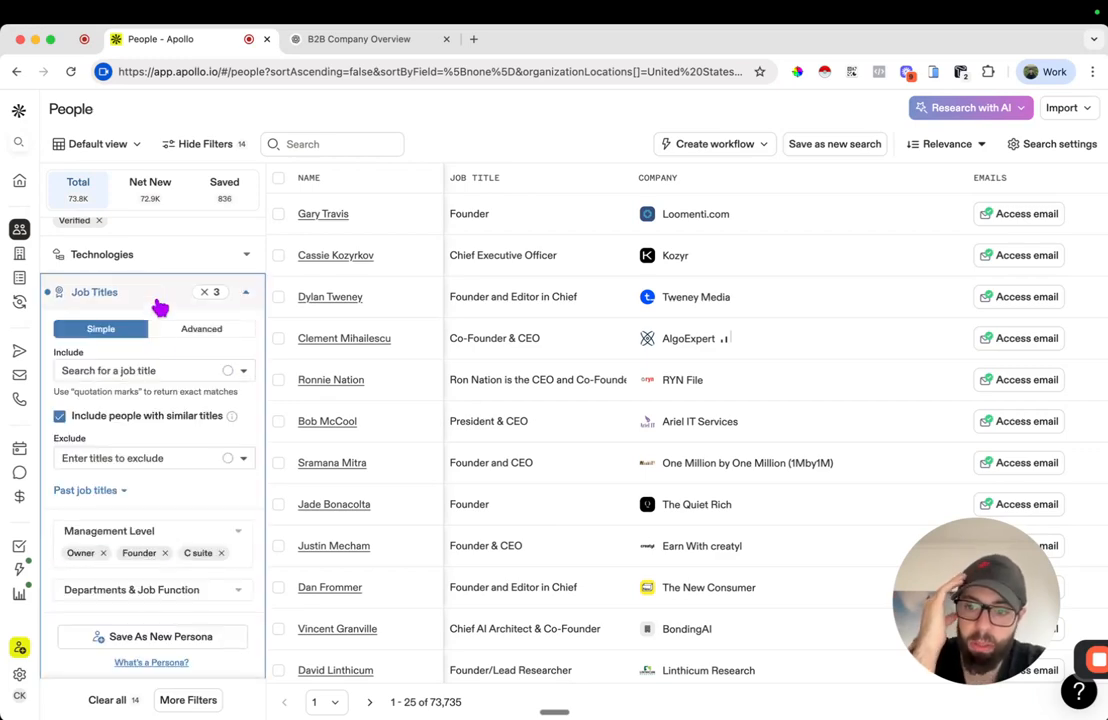
scroll(168, 420, down, 1)
click(160, 431)
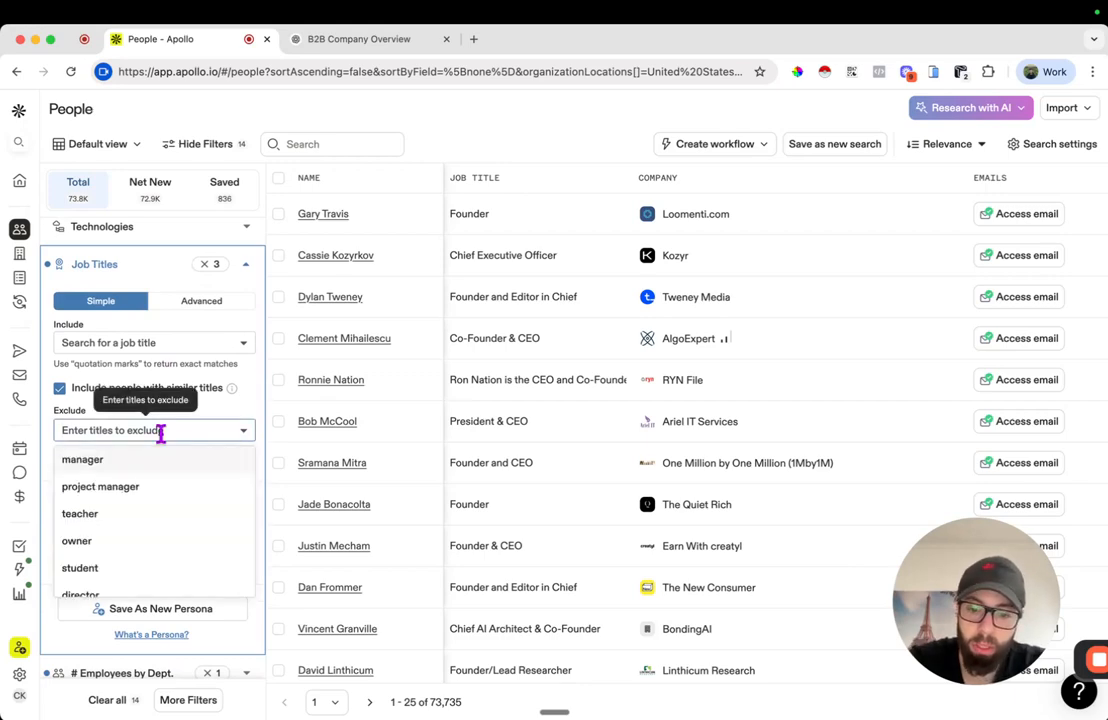
text(cfo)
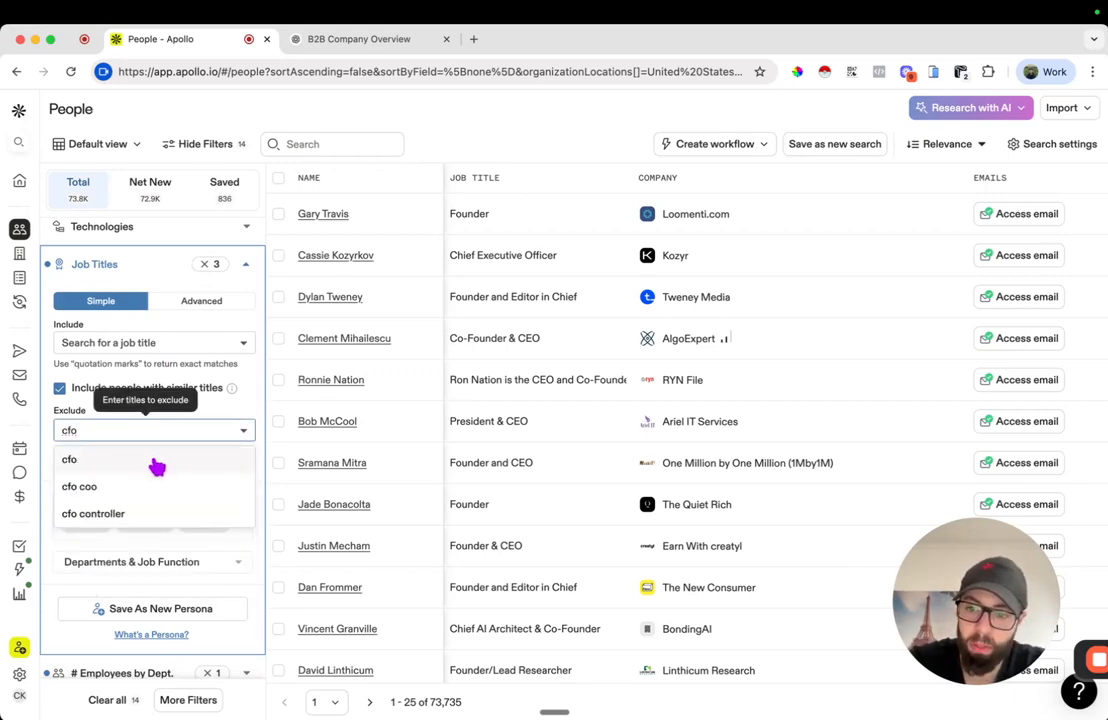
click(153, 462)
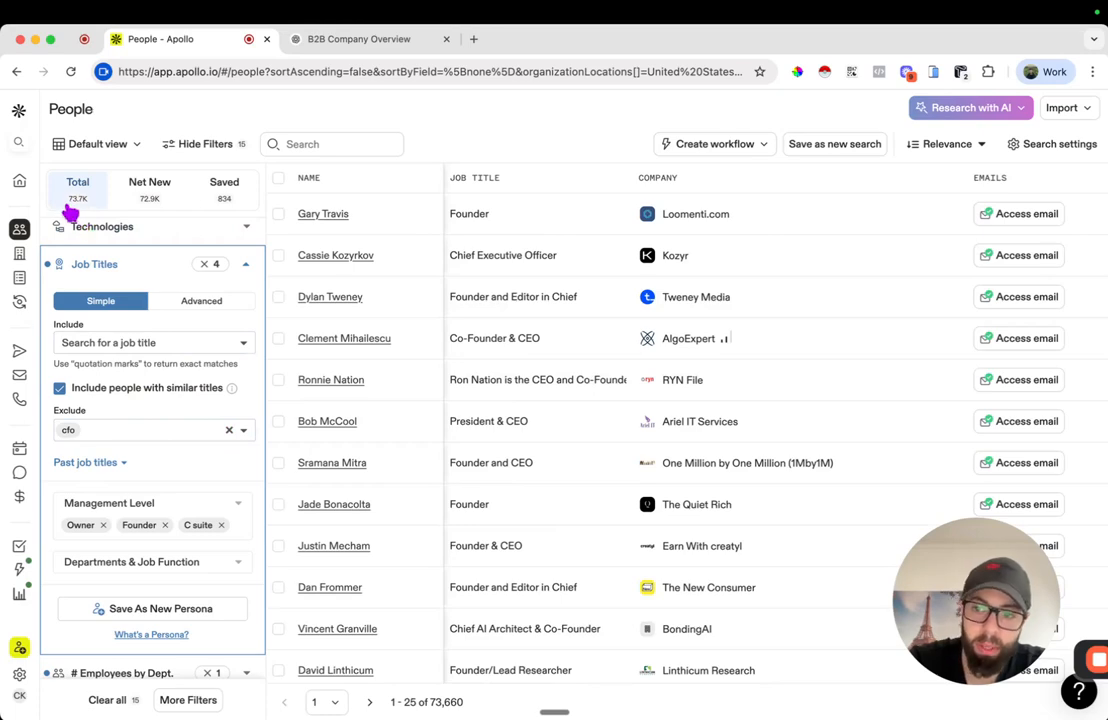
Clear the excluded job title and exclude cfo again to compare the result totals
click(228, 429)
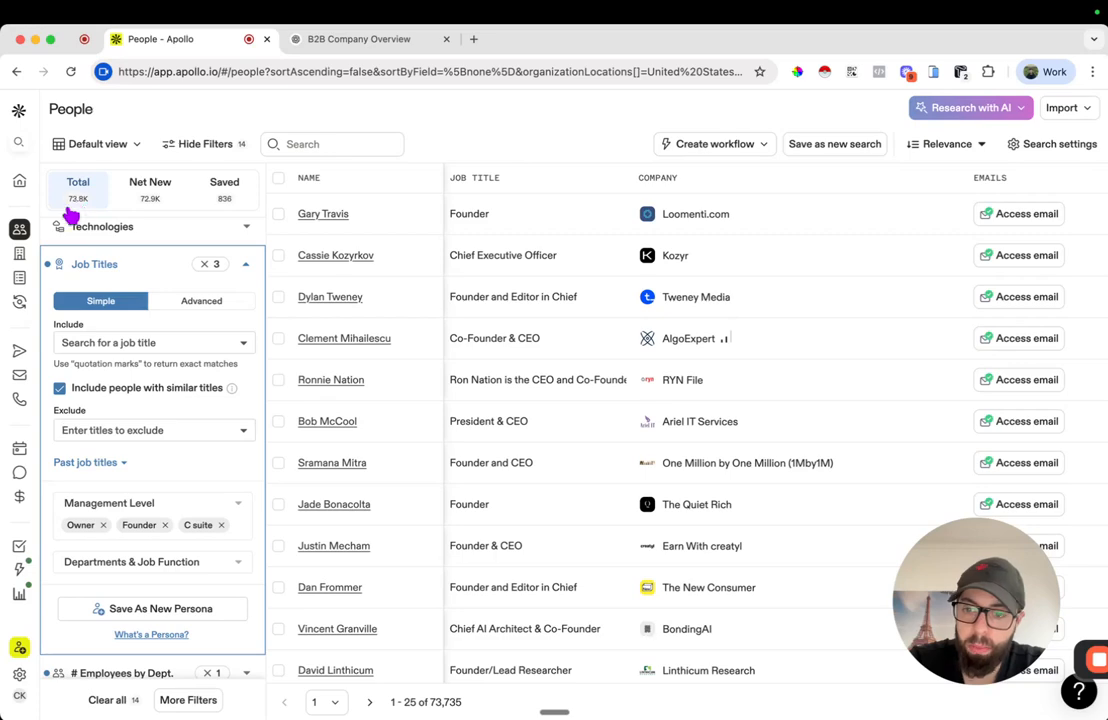
text(cfo)
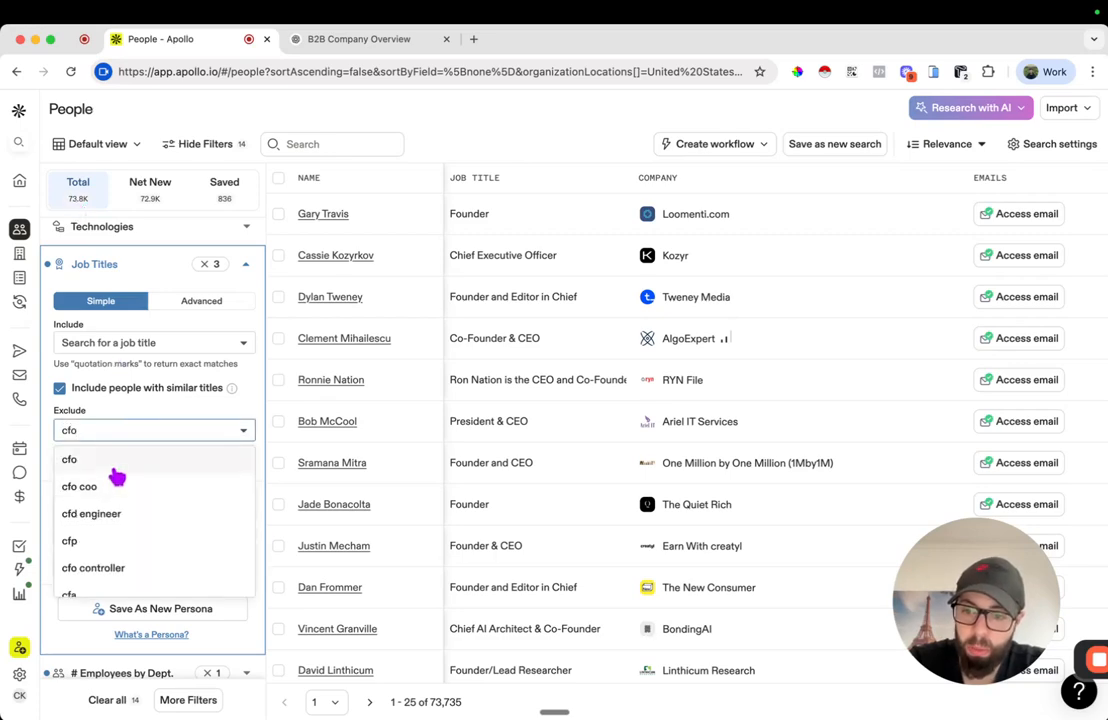
click(116, 462)
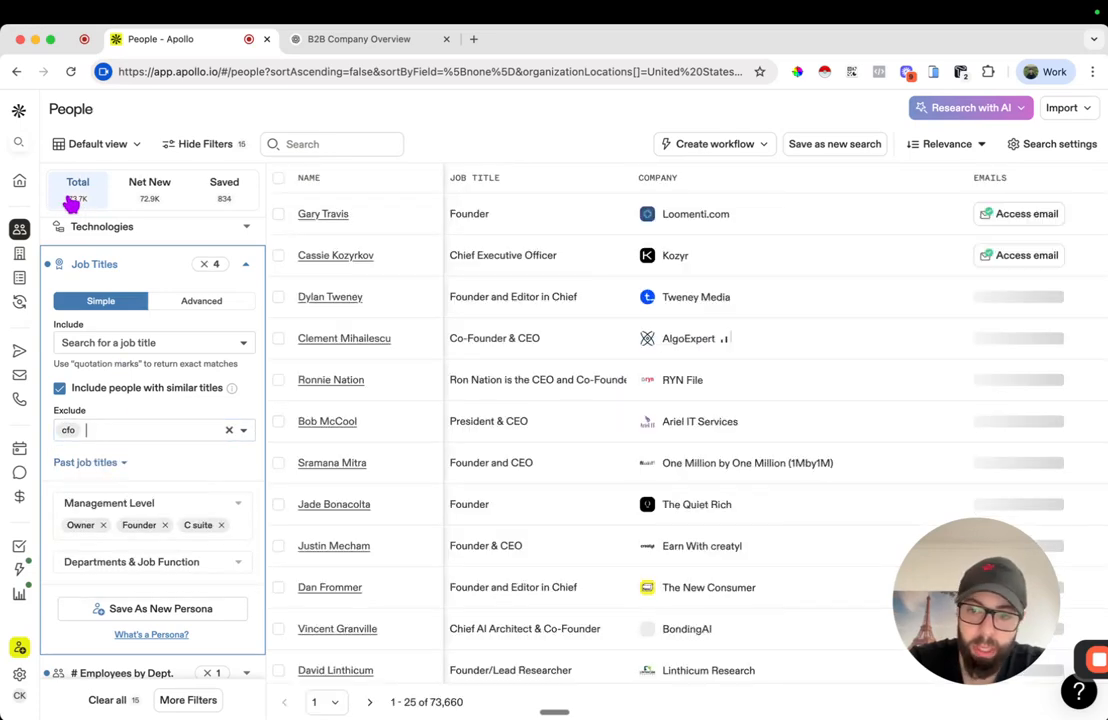
Add finance and controller to the excluded job titles
text(finance)
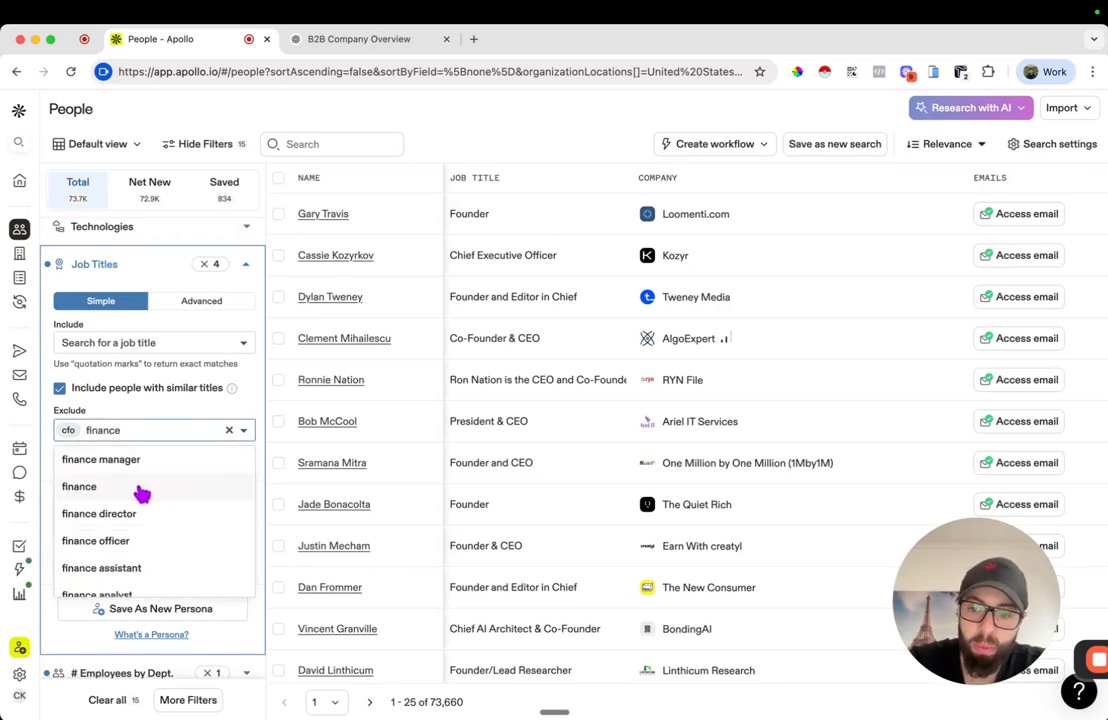
click(155, 487)
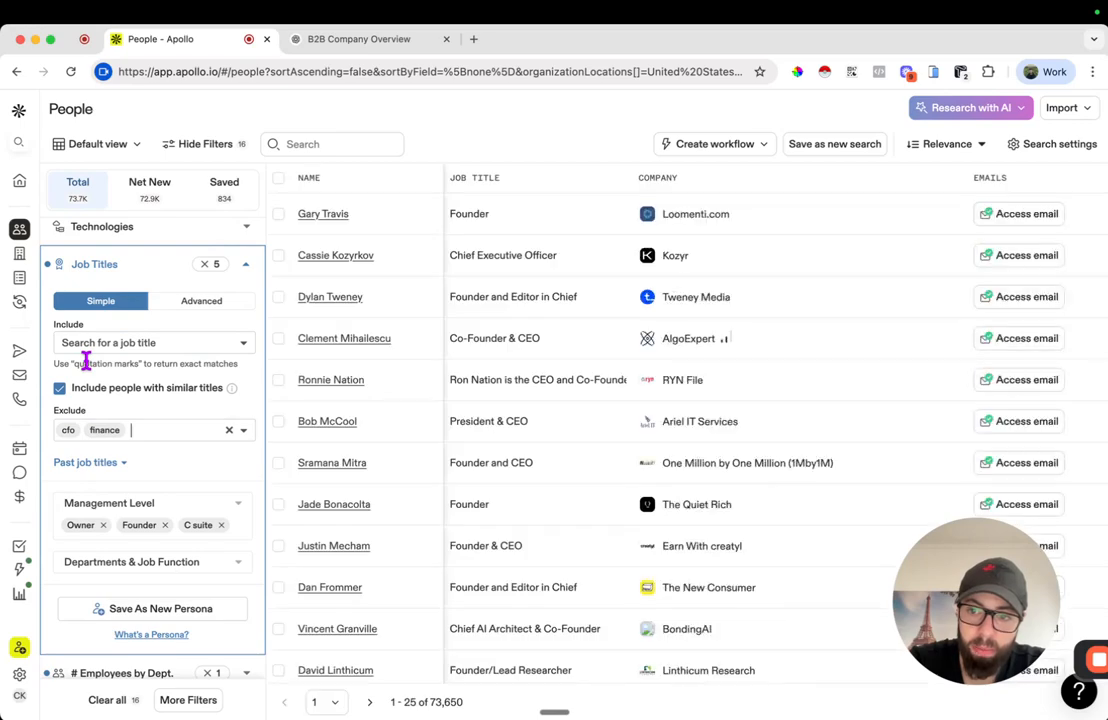
click(155, 436)
text(controller)
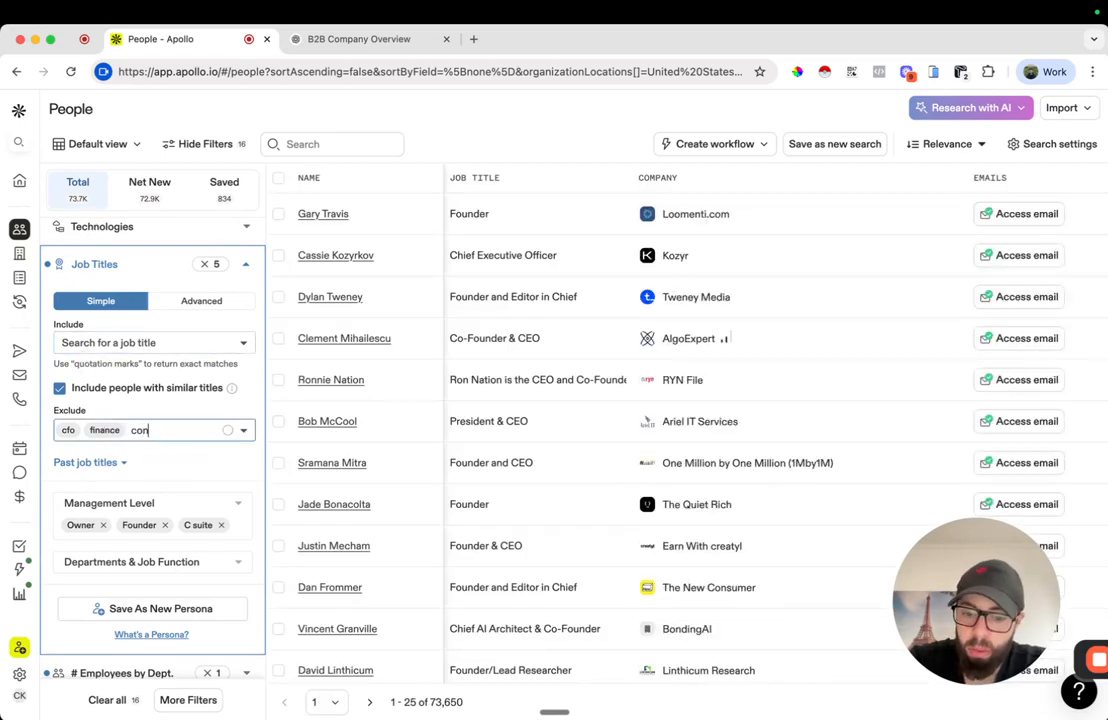
click(171, 466)
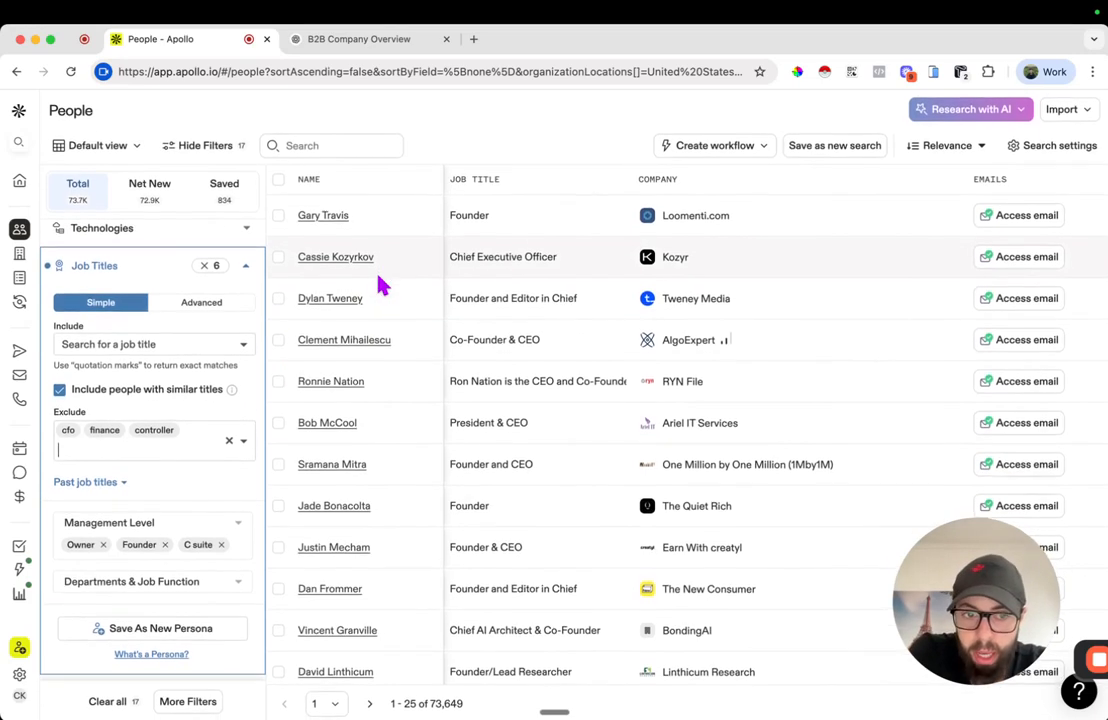
Select all 25 people on the page, and access the emails of the contacts at SparkToro, Design Gurus, Falcon Scaling, Groundswell, CallNinja.ai, ThirdScore and Tideily
click(280, 182)
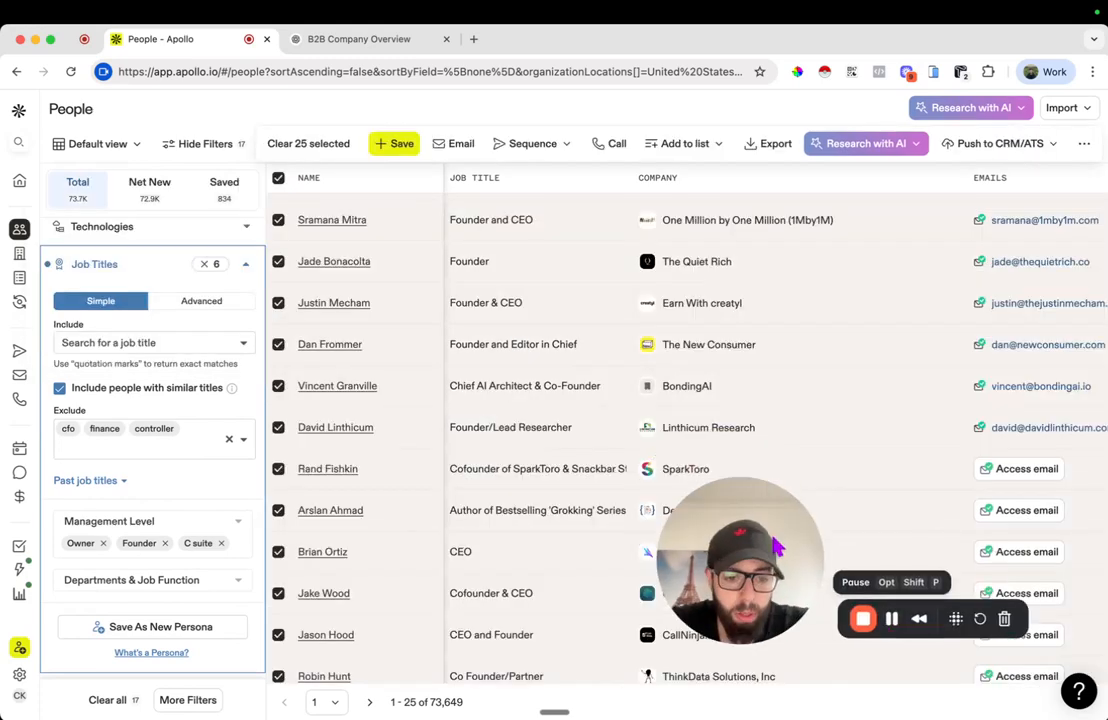
drag(770, 539, 294, 611)
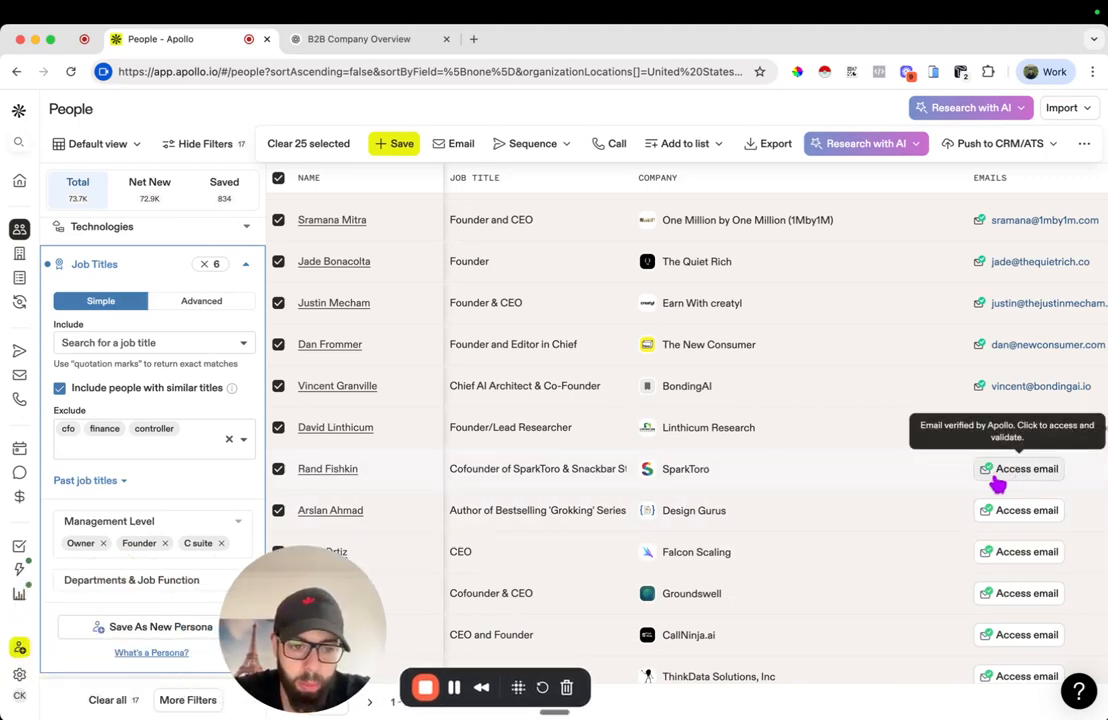
click(1015, 514)
click(1014, 556)
click(1016, 598)
click(1017, 638)
scroll(1019, 638, down, 5)
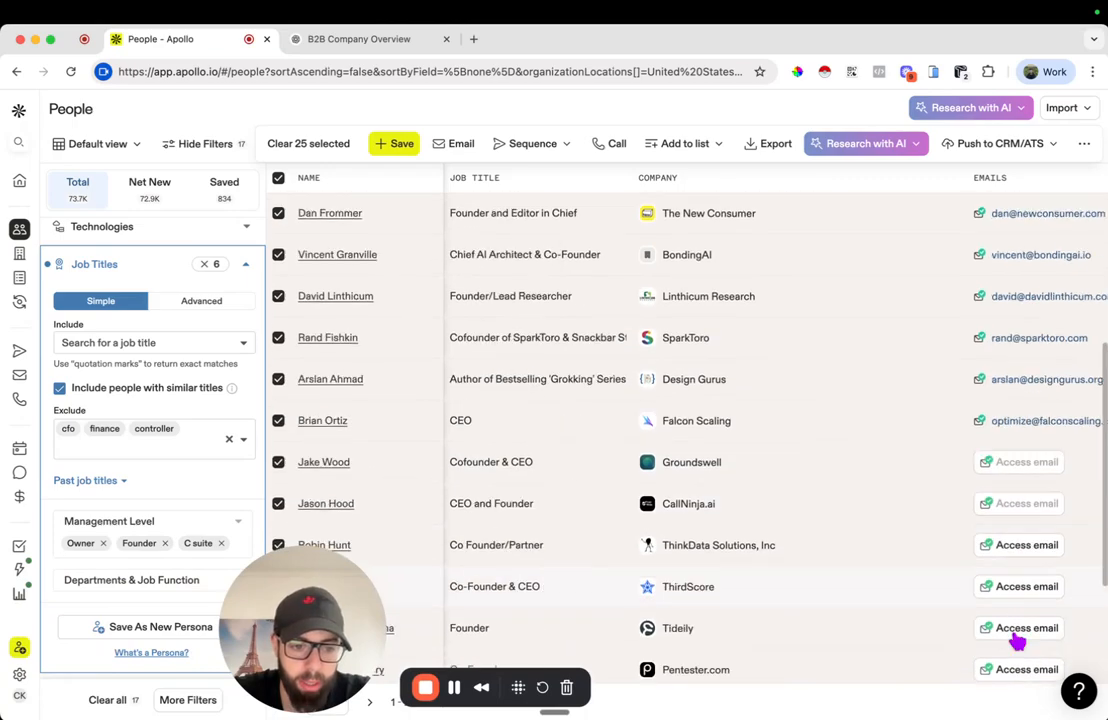
click(1014, 413)
click(1014, 458)
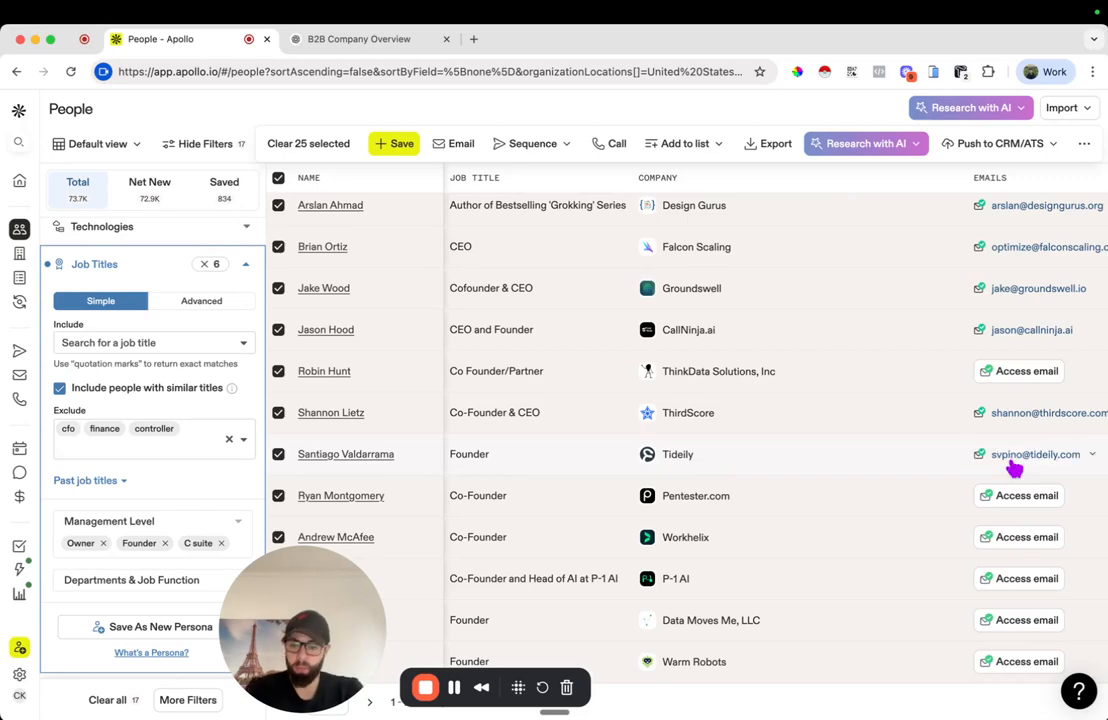